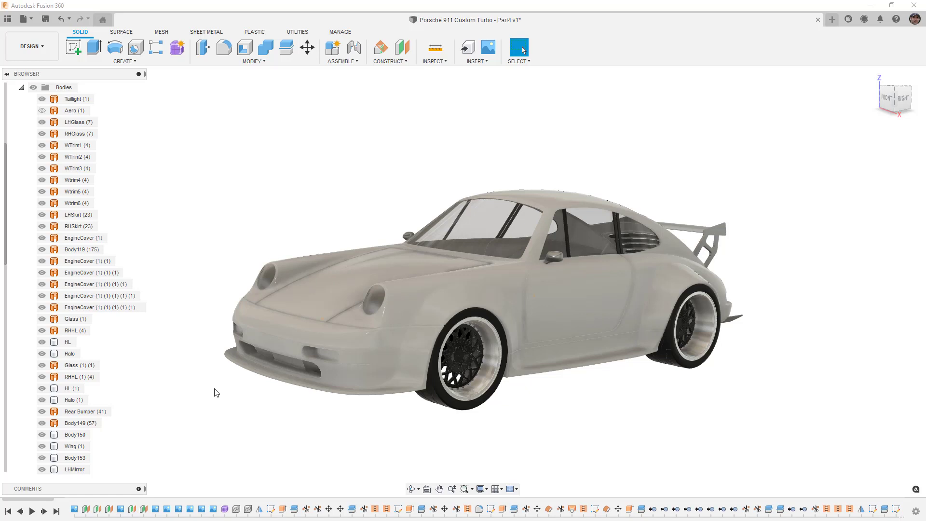
- Scale the Wing (1) body non-uniformly, widening it across the car to an X scale of about 1.318
middle_click_drag(381, 390, 315, 404, "shift")
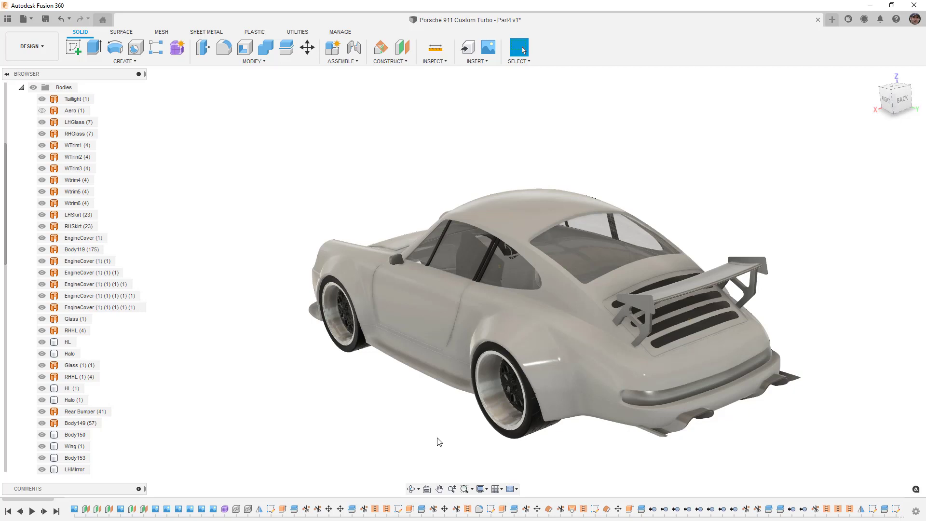
middle_click_drag(655, 402, 645, 440, "shift")
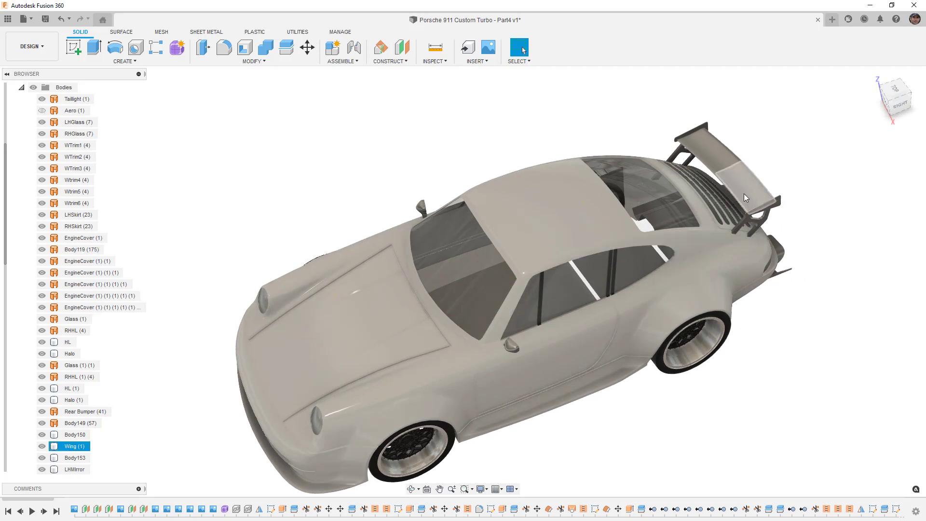
left_click(70, 448)
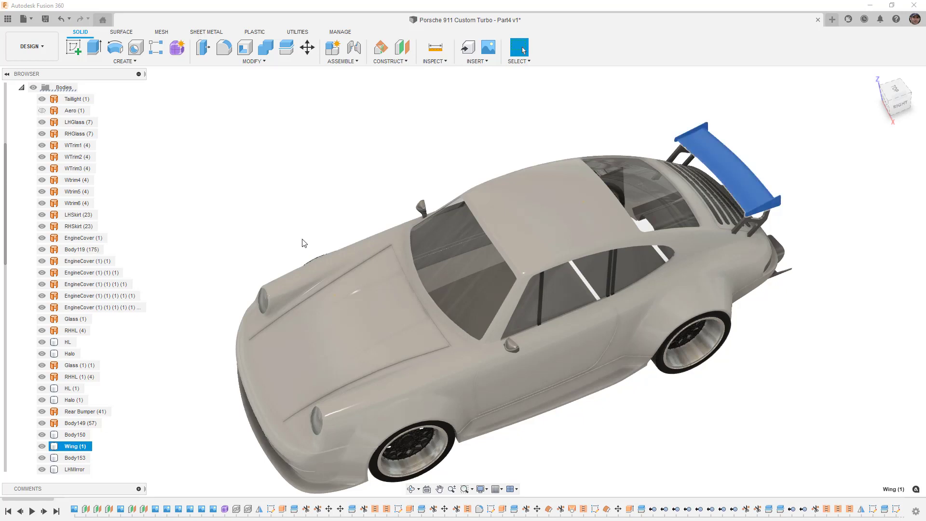
left_click(268, 60)
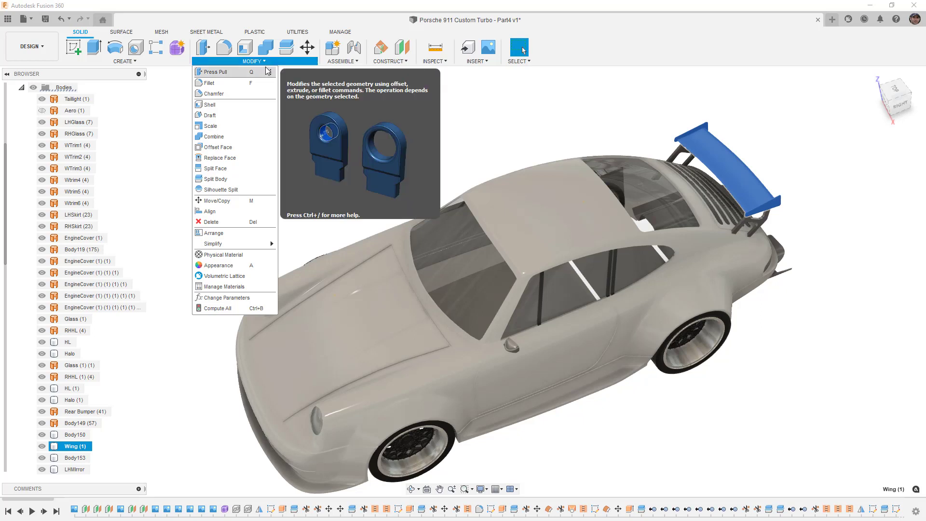
left_click(221, 126)
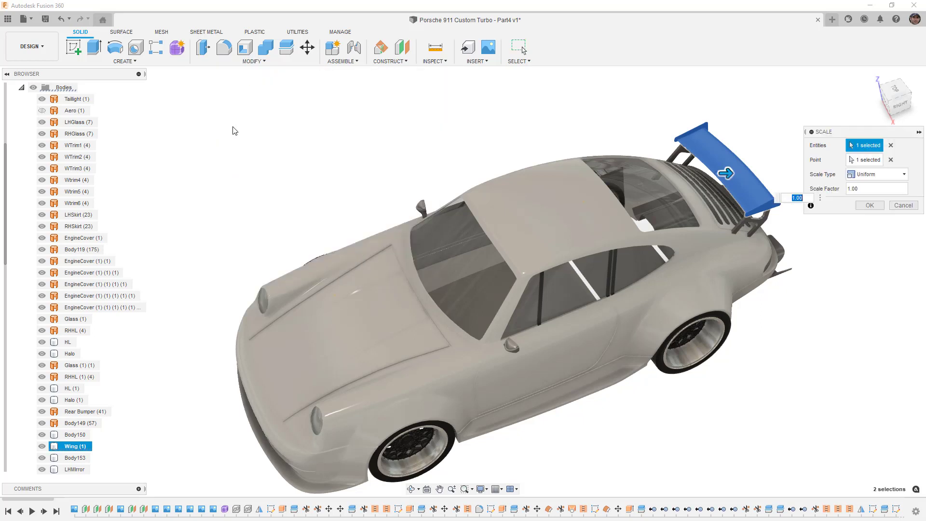
left_click(898, 95)
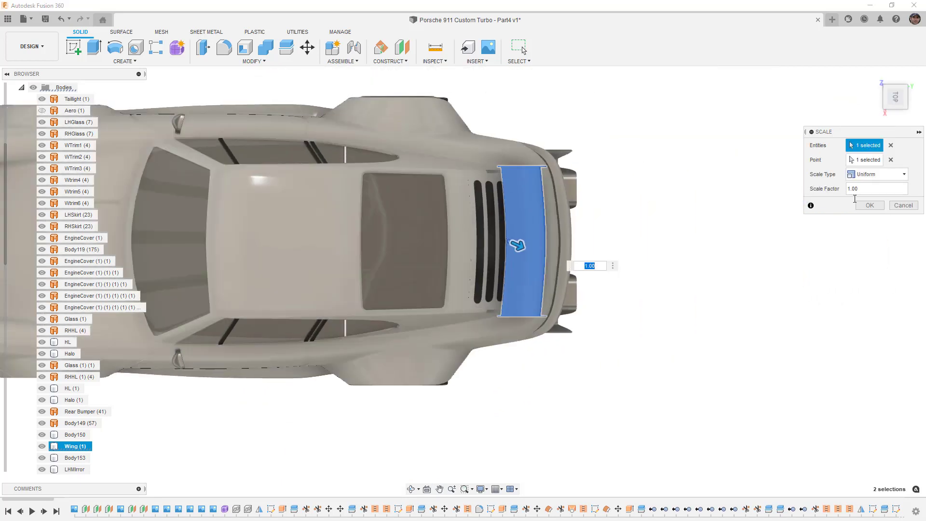
left_click(889, 175)
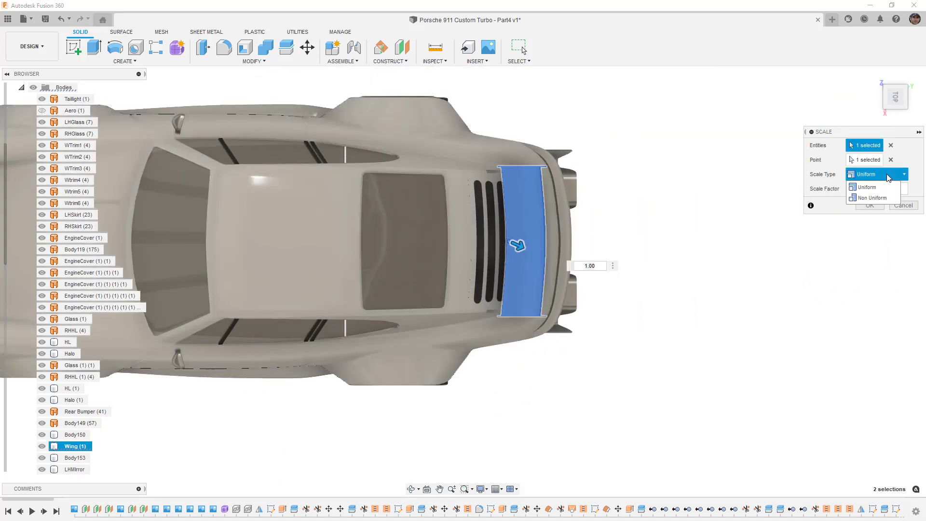
left_click(879, 198)
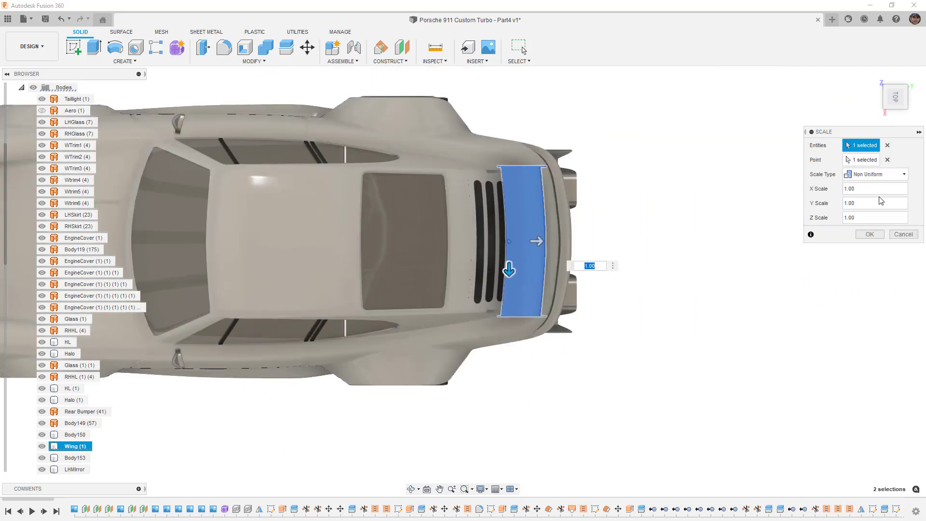
left_click_drag(509, 270, 508, 265)
middle_click_drag(508, 264, 543, 299, "shift")
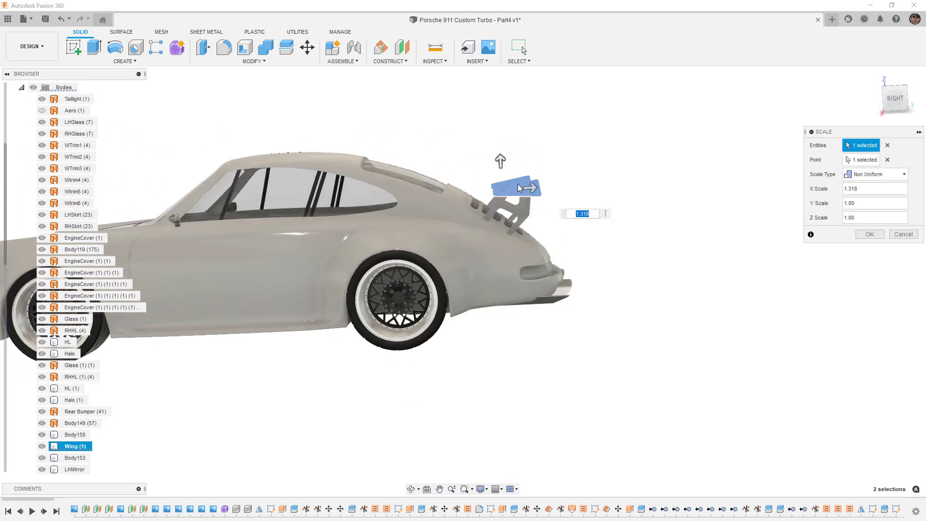
- Lengthen the wing front to back to a Y scale of about 1.456 and apply the scaling
scroll(523, 207, "up", 3)
scroll(524, 208, "up", 2)
left_click_drag(524, 187, 525, 189)
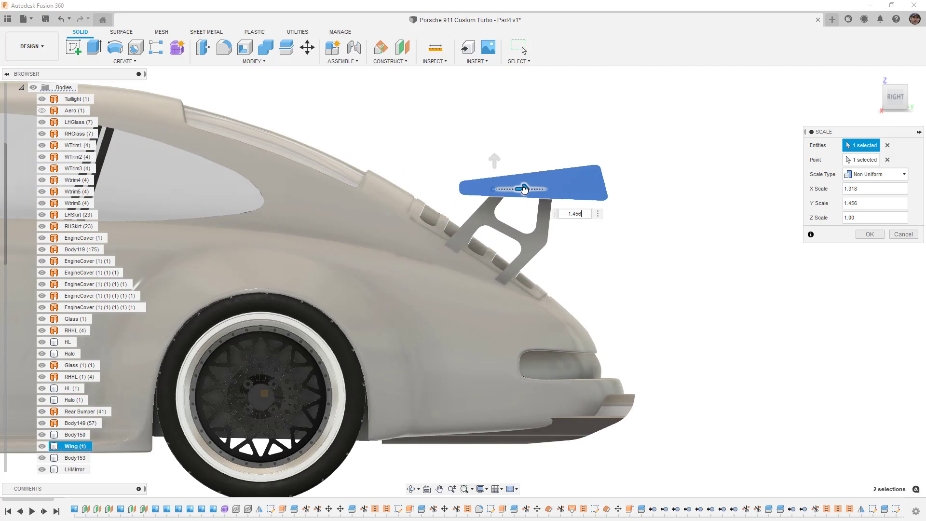
scroll(520, 211, "down", 5)
mouse_move(520, 211)
middle_mouse_down("shift")
mouse_move(521, 265)
mouse_move(533, 278)
mouse_move(519, 216)
mouse_move(523, 227)
mouse_move(512, 214)
middle_mouse_up("shift")
left_click(500, 227)
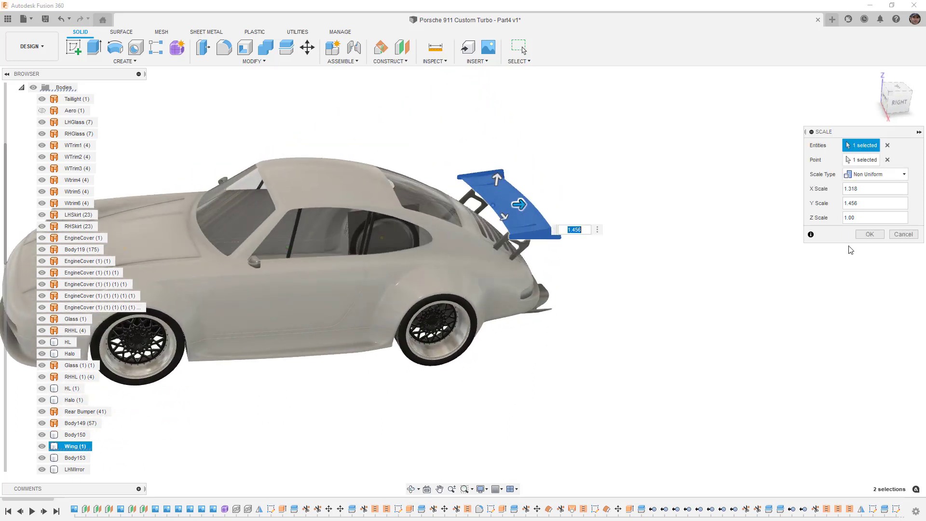
left_click(868, 234)
- Examine the scaled wing's rear edge and the areas where the supports meet its surface
scroll(530, 227, "up", 4)
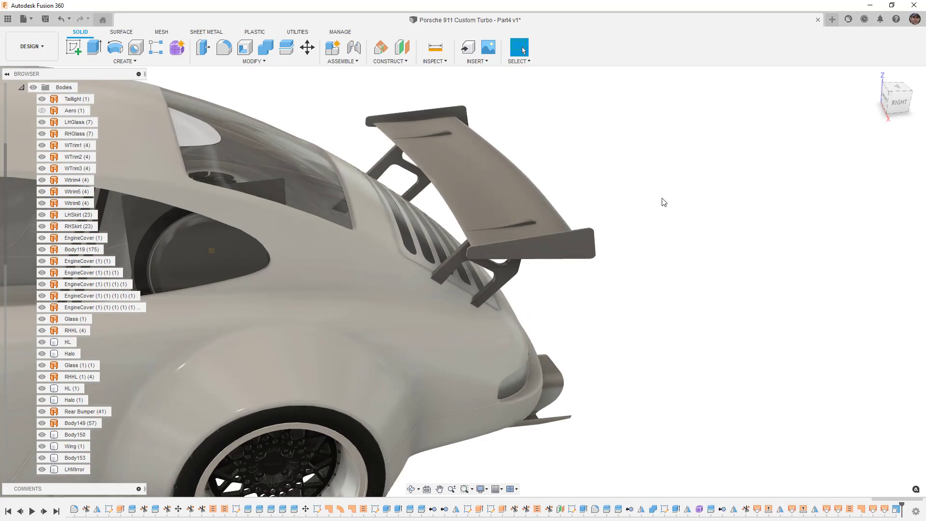
scroll(604, 205, "up", 2)
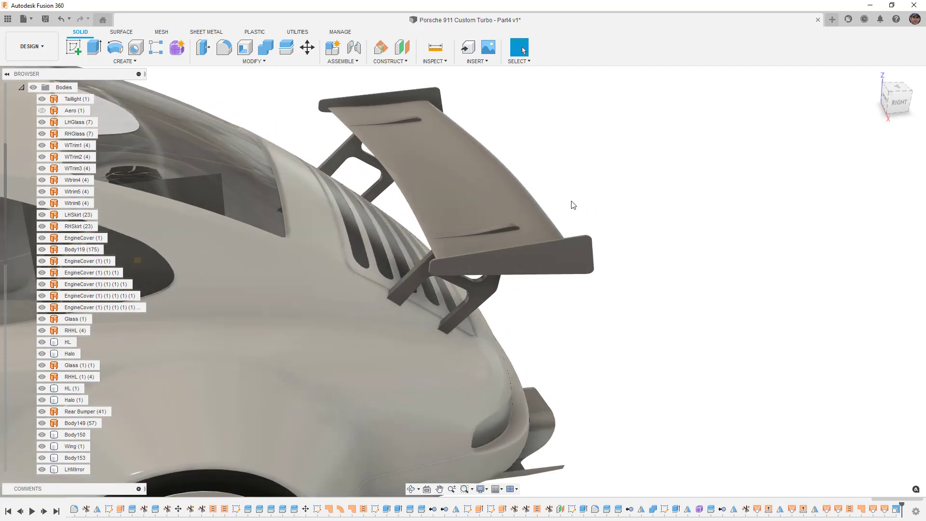
left_click(537, 201)
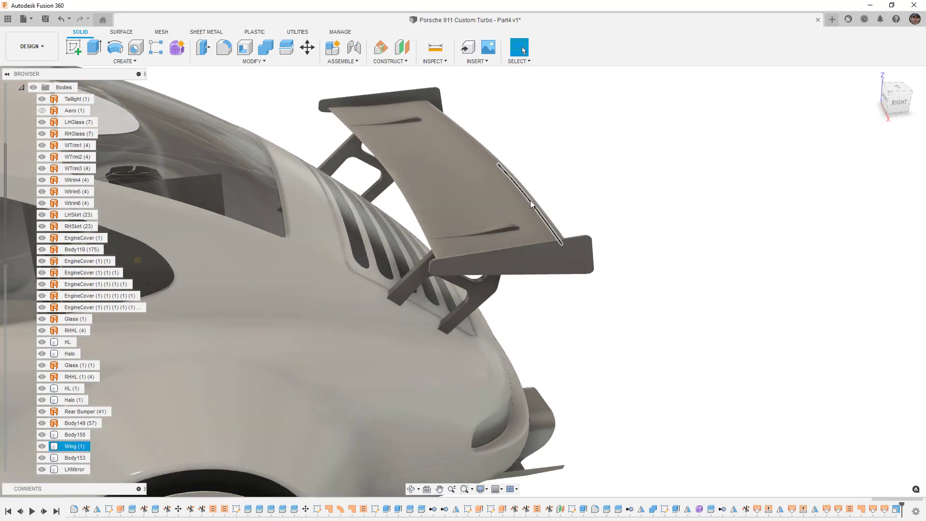
left_click(534, 201)
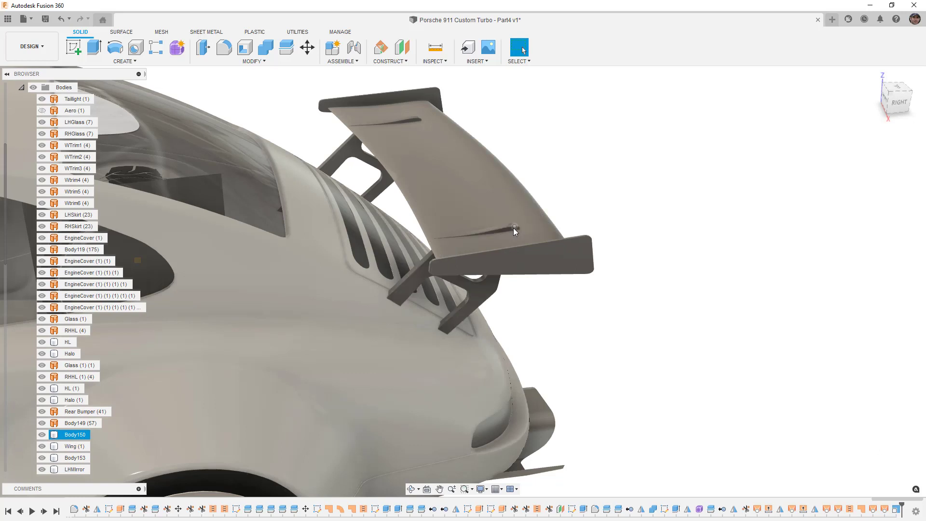
left_click(515, 228)
mouse_move(514, 227)
middle_mouse_down("shift")
mouse_move(506, 209)
mouse_move(508, 236)
middle_mouse_up("shift")
key("Escape")
- Move the Wing (1) body about -89.1 mm in Y and -2 mm in Z to reposition it over its supports
left_click(73, 446)
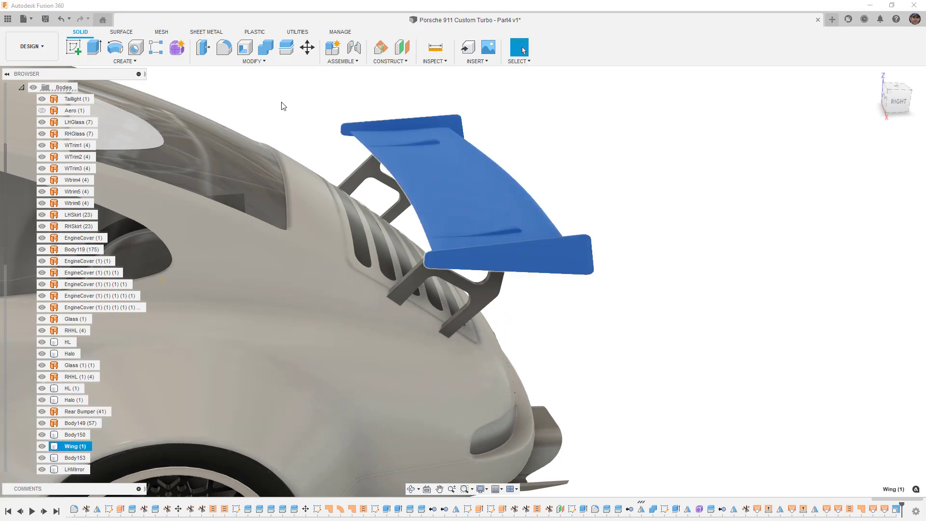
left_click(308, 51)
left_click(898, 105)
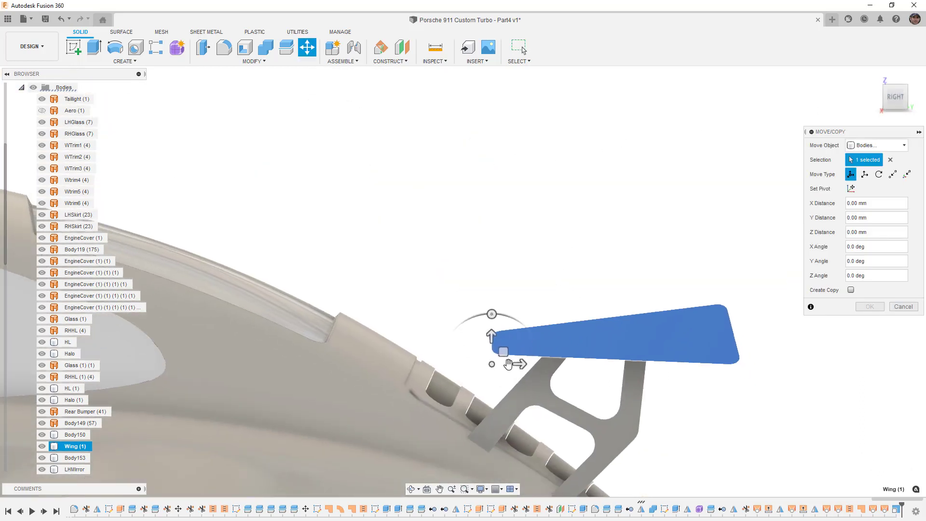
left_click_drag(505, 351, 502, 348)
middle_click_drag(583, 313, 533, 356, "shift")
scroll(532, 352, "up", 6)
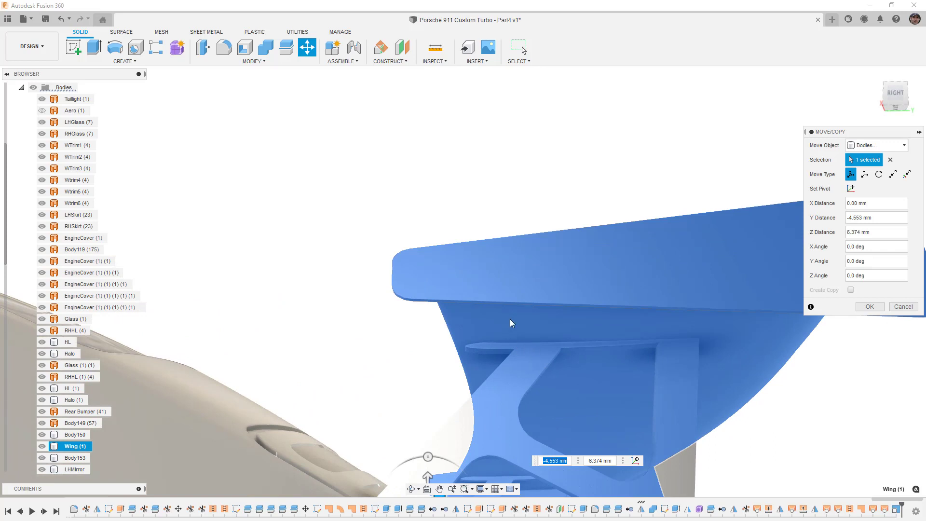
scroll(511, 343, "down", 2)
scroll(488, 406, "down", 3)
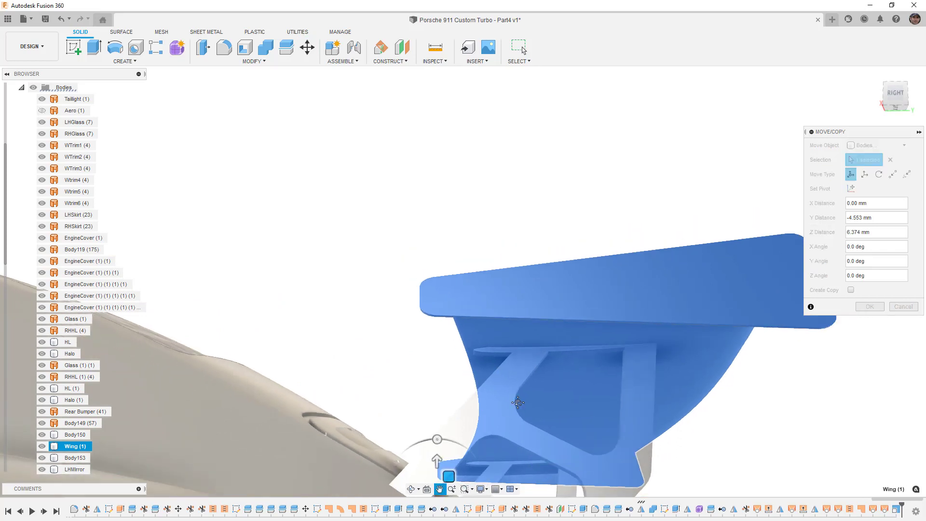
left_click_drag(426, 445, 406, 450)
mouse_move(444, 367)
middle_mouse_down("shift")
mouse_move(449, 395)
mouse_move(452, 381)
middle_mouse_up("shift")
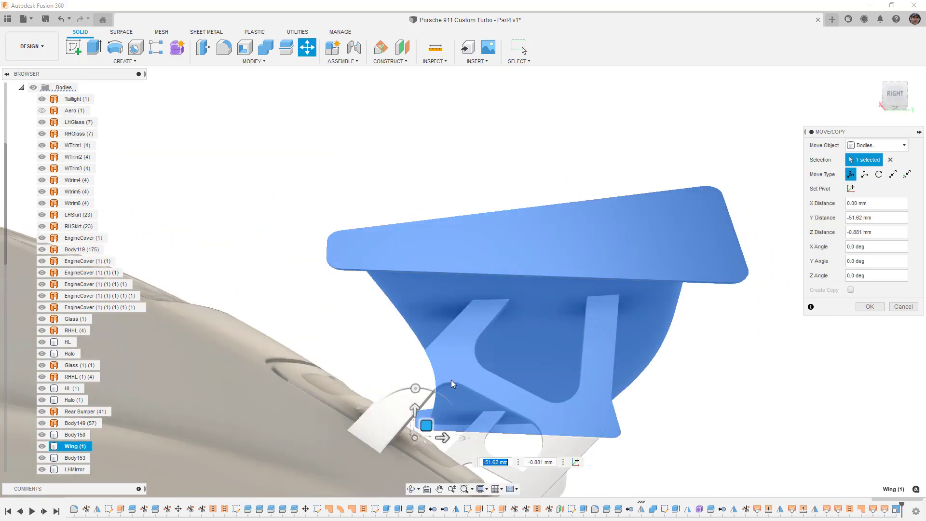
left_click_drag(427, 425, 411, 427)
middle_click_drag(479, 355, 506, 361, "shift")
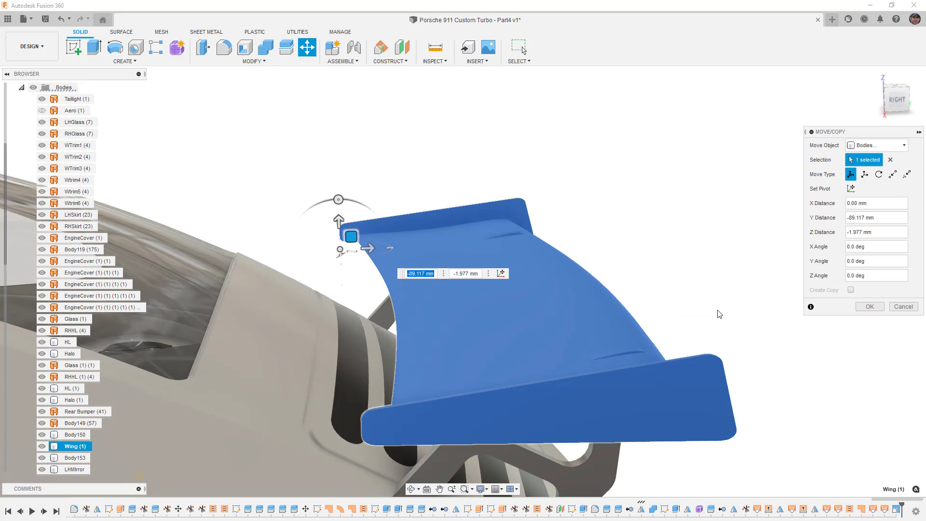
left_click(868, 307)
- Split the two wing supports, Body150 and Body153, with the wing's underside face above the near support, extending the splitting tool
scroll(753, 305, "down", 1)
middle_click_drag(754, 328, 733, 234, "shift")
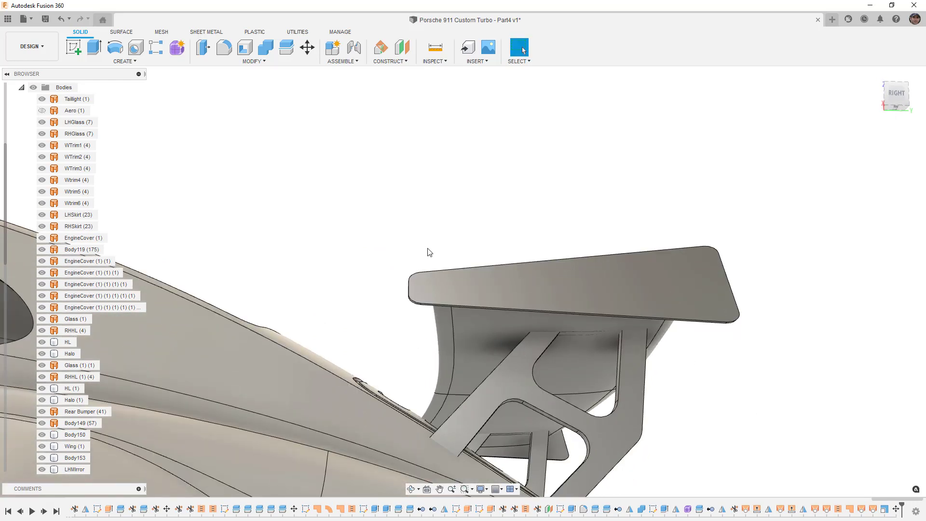
left_click(282, 64)
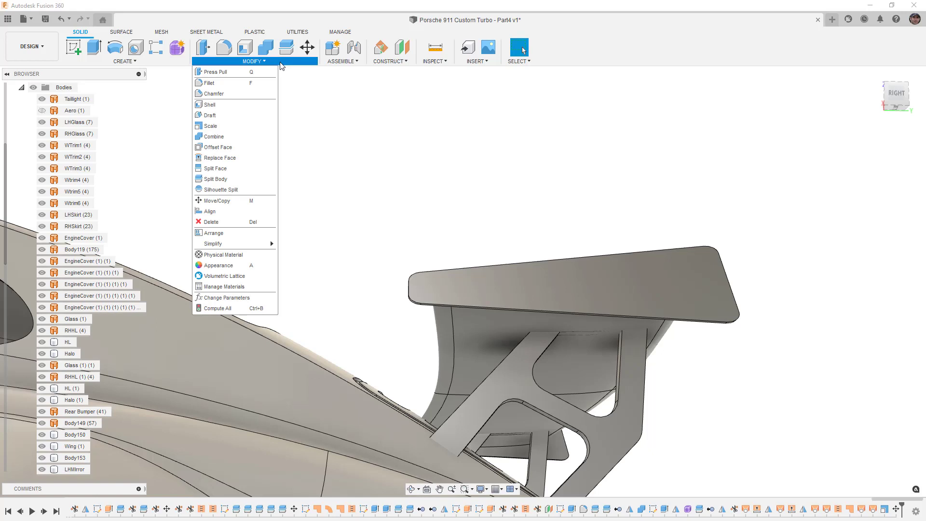
left_click(231, 180)
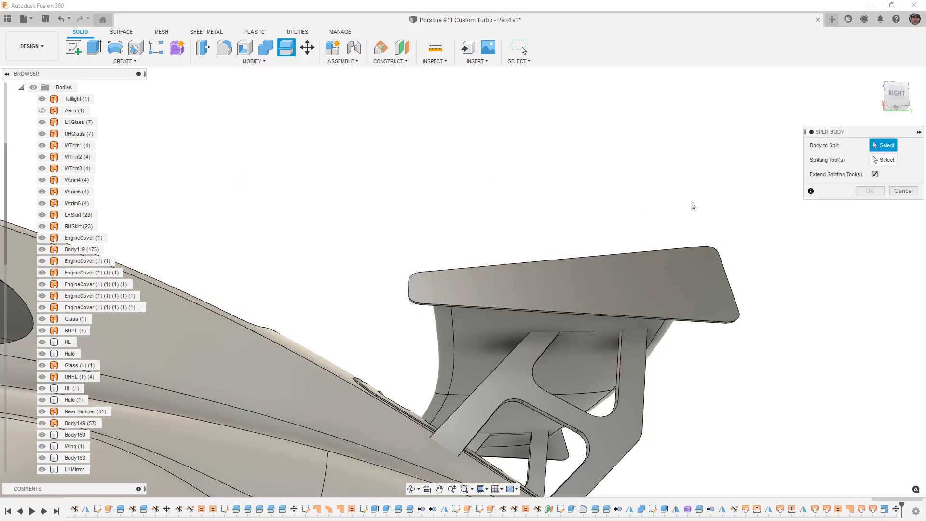
left_click(632, 407)
left_click(540, 470)
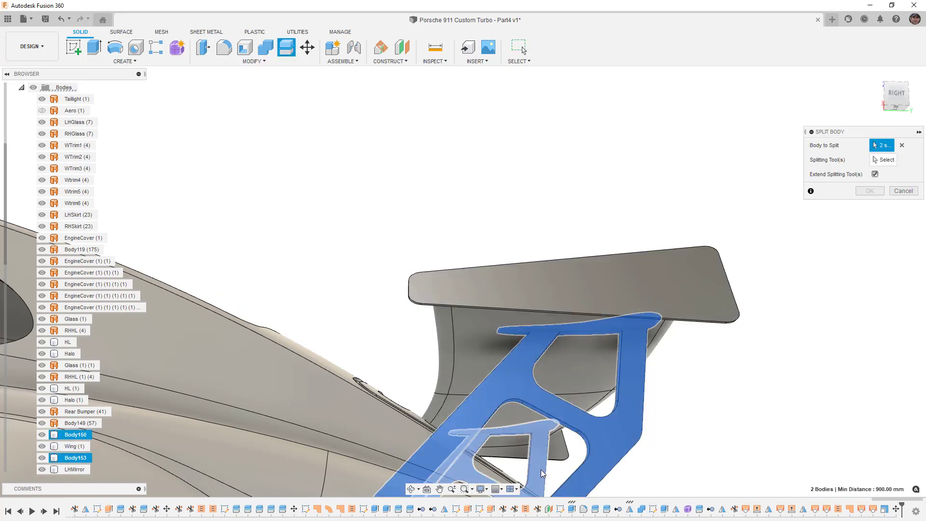
left_click(887, 159)
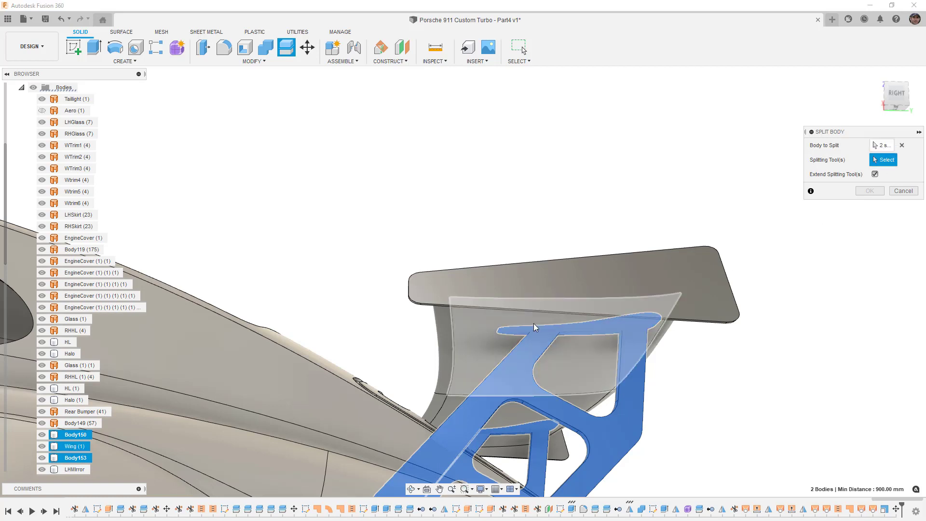
left_click(503, 327)
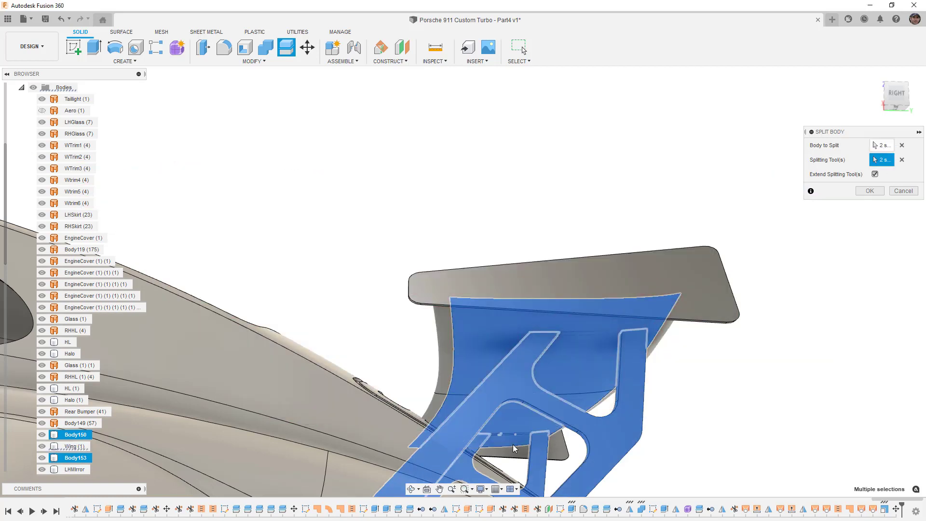
middle_click_drag(529, 366, 546, 364, "shift")
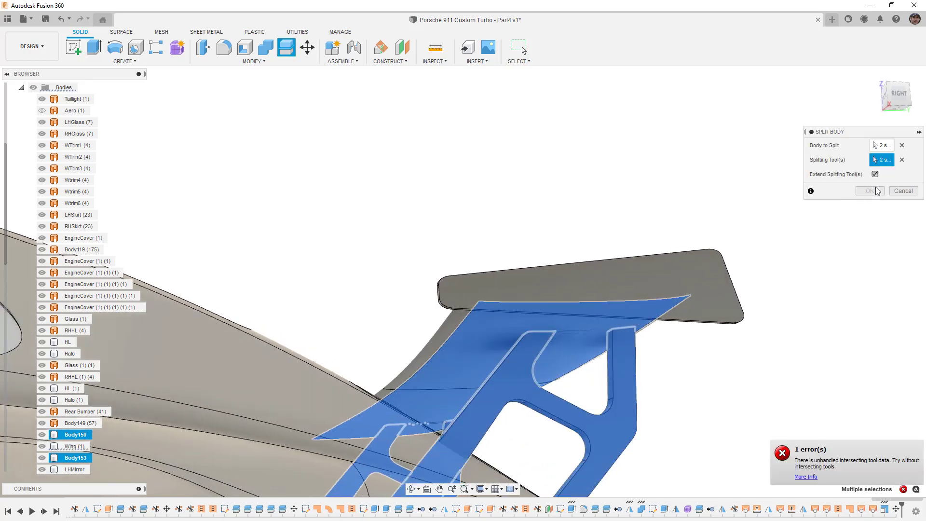
left_click(427, 404)
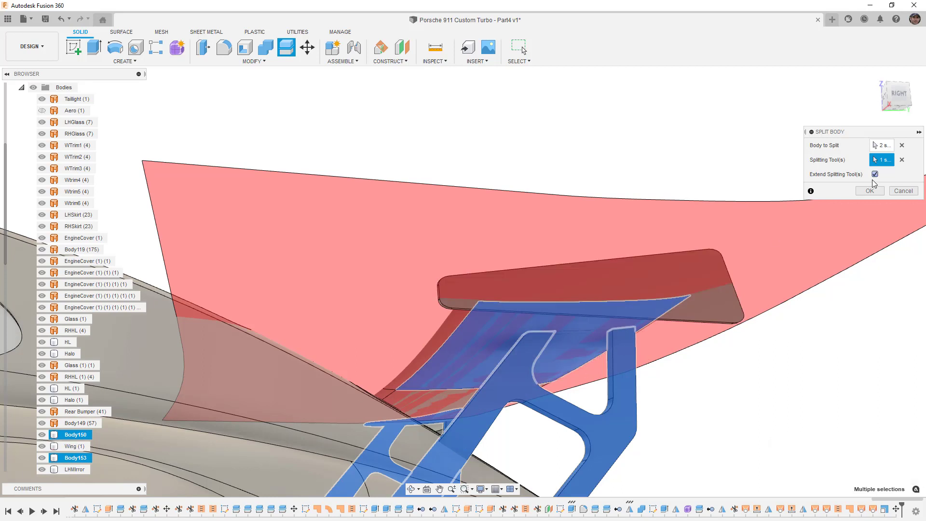
left_click(871, 191)
- Try to split the far wing support with the wing's underside face above it, extending the splitting tool
right_click(827, 376)
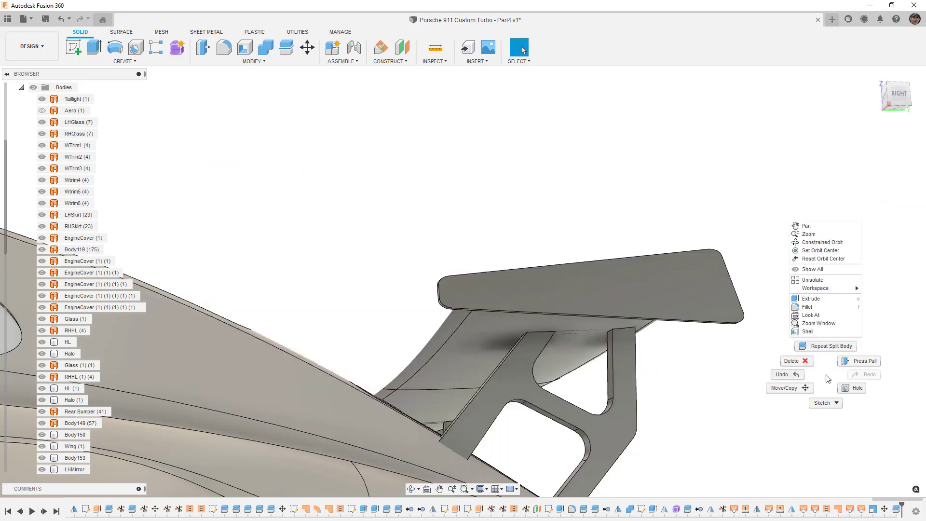
left_click(826, 346)
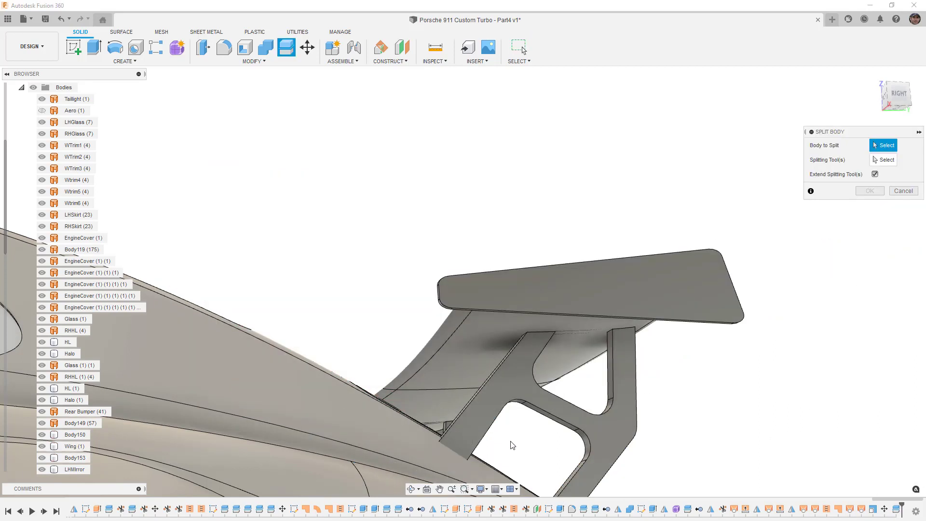
middle_click_drag(502, 470, 513, 436, "shift")
left_click(523, 452)
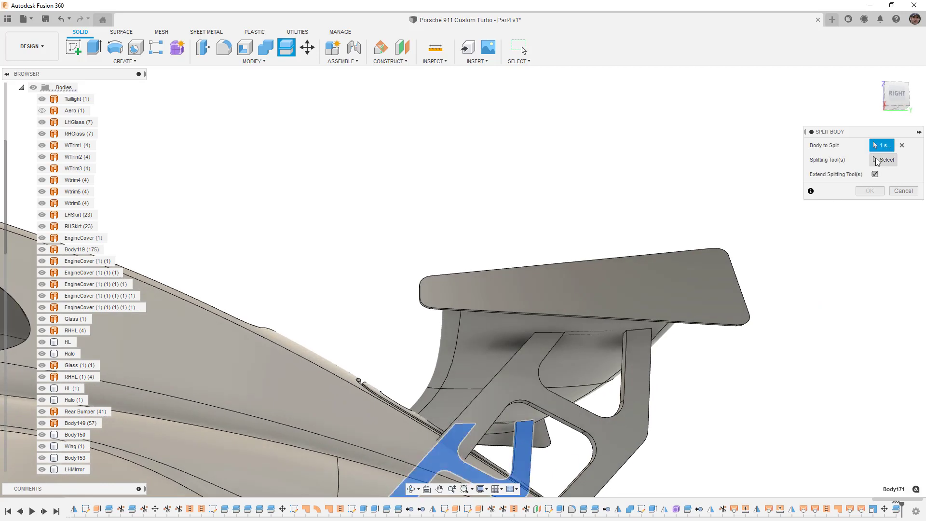
left_click(524, 411)
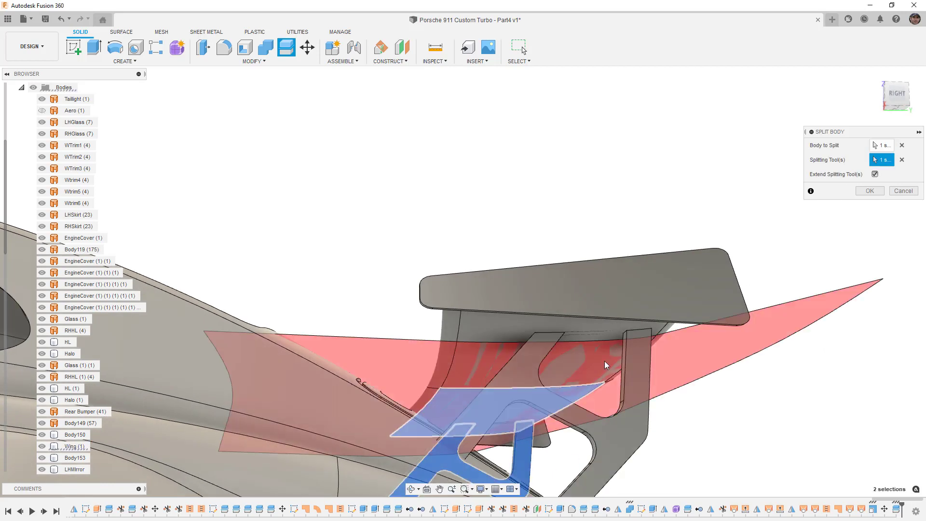
left_click(870, 191)
left_click(71, 460)
middle_click_drag(139, 397, 162, 379, "shift")
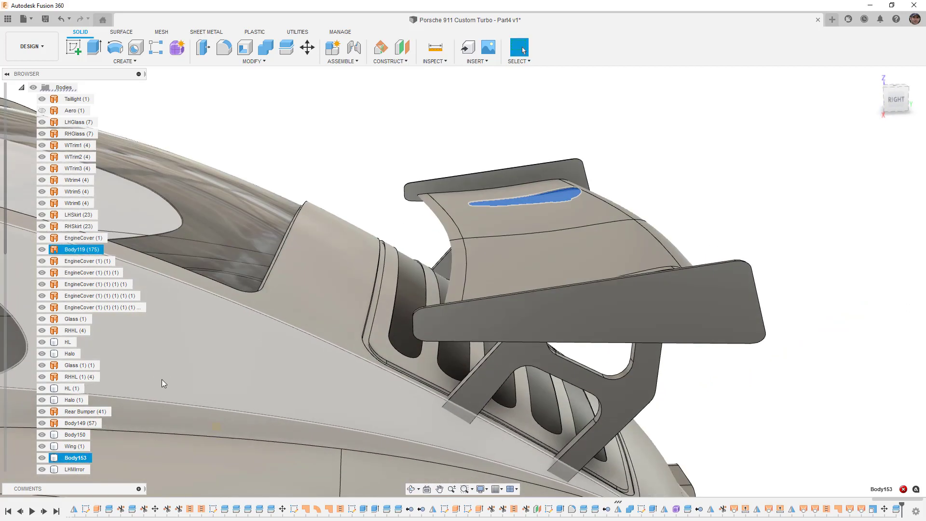
- Remove the split-off support pieces above the wing, Body150 and Body153
left_click(79, 444)
left_click(79, 436)
left_click(73, 459, "ctrl")
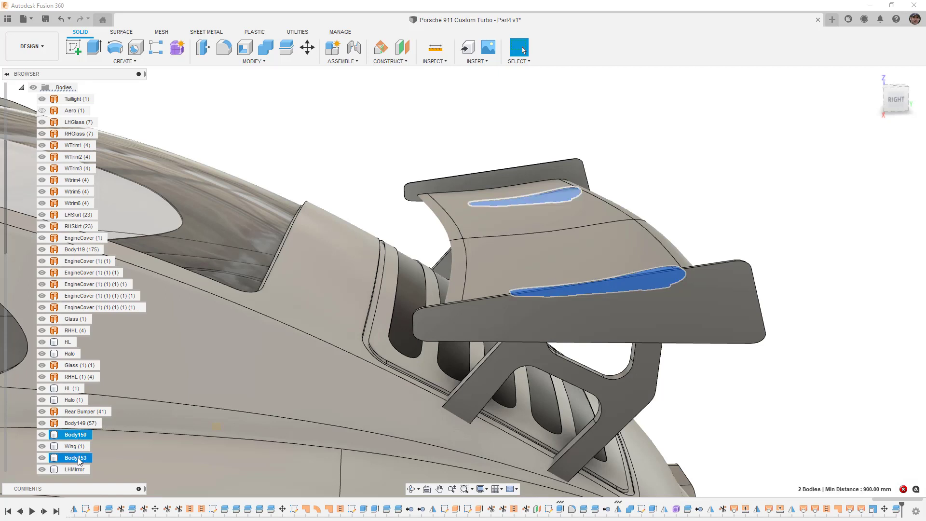
right_click(73, 461)
left_click(101, 416)
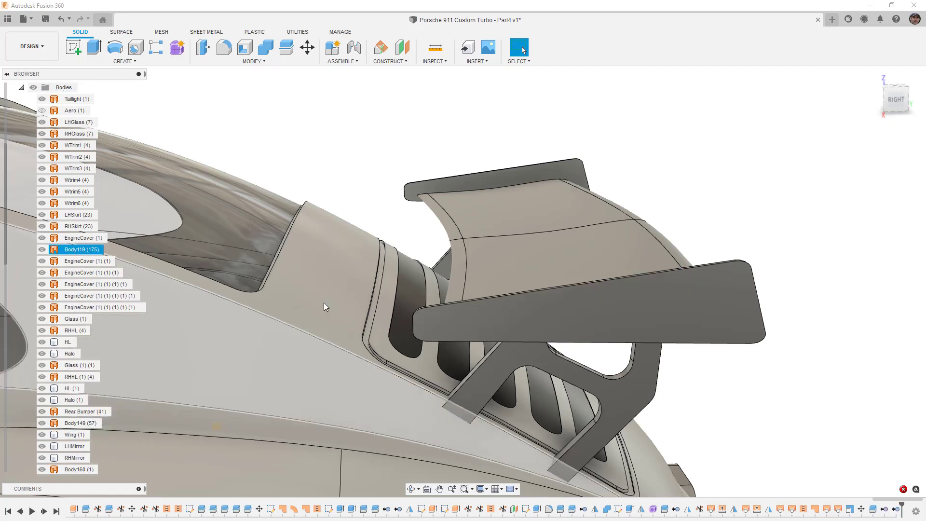
- Switch to the Render workspace
scroll(629, 233, "down", 6)
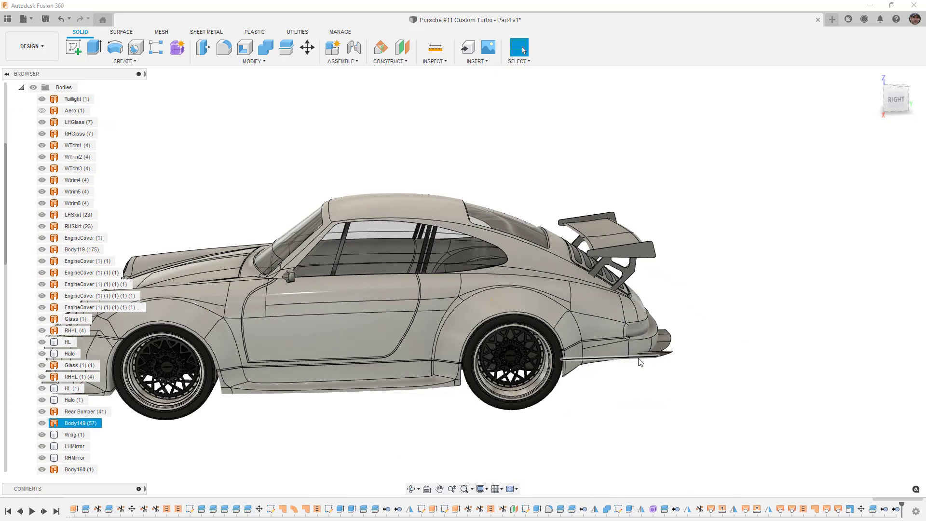
middle_click_drag(704, 321, 669, 328, "shift")
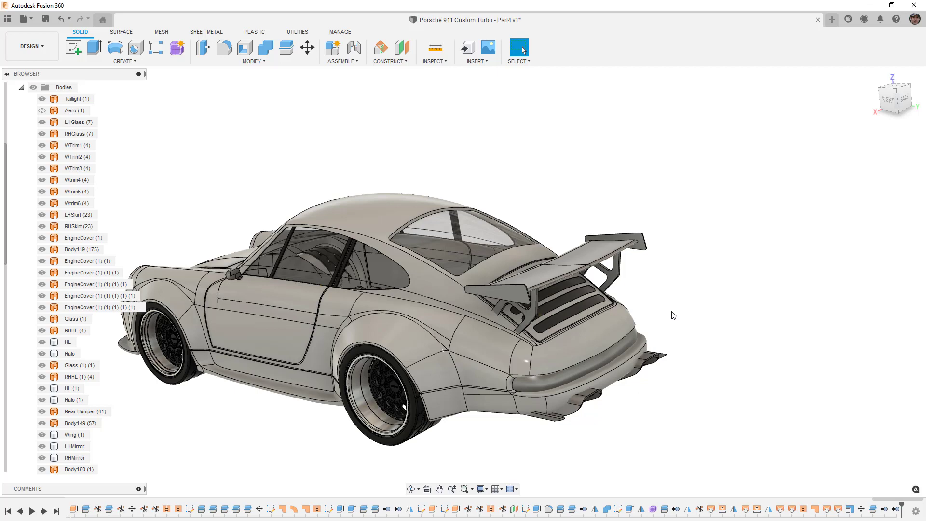
middle_click_drag(556, 389, 669, 391, "shift")
key("Escape")
middle_click_drag(419, 360, 479, 339, "shift")
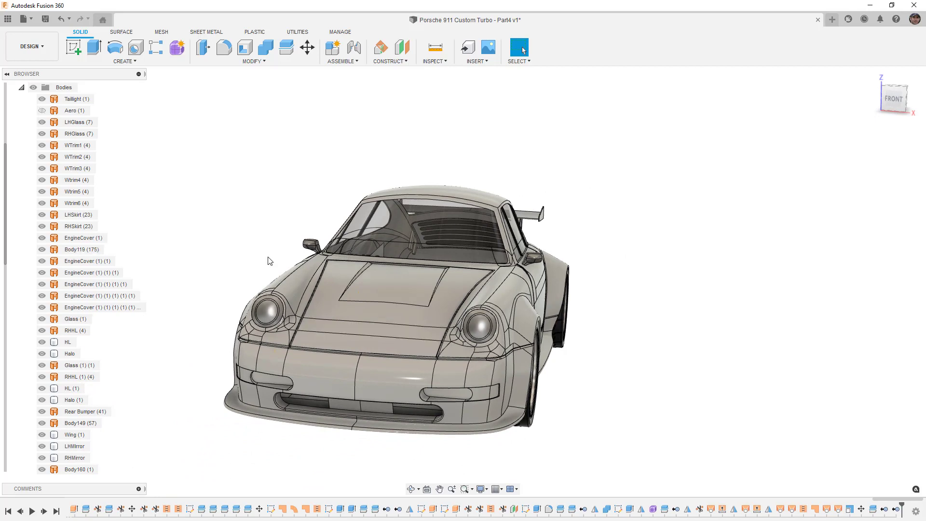
left_click(46, 47)
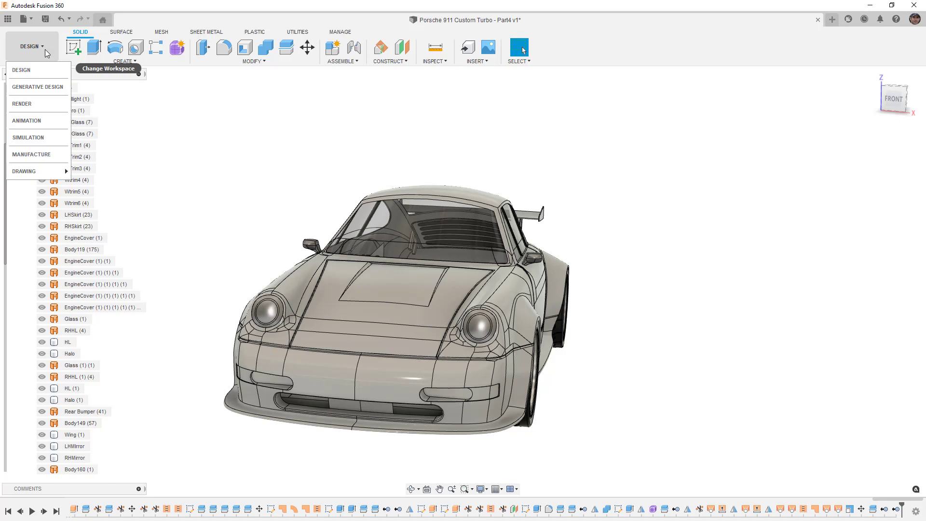
left_click(36, 105)
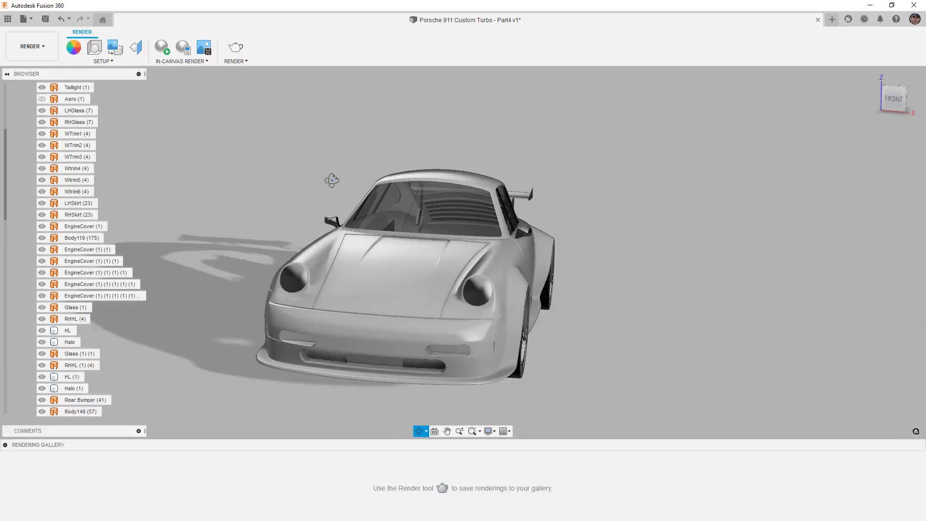
middle_click_drag(332, 181, 327, 185, "shift")
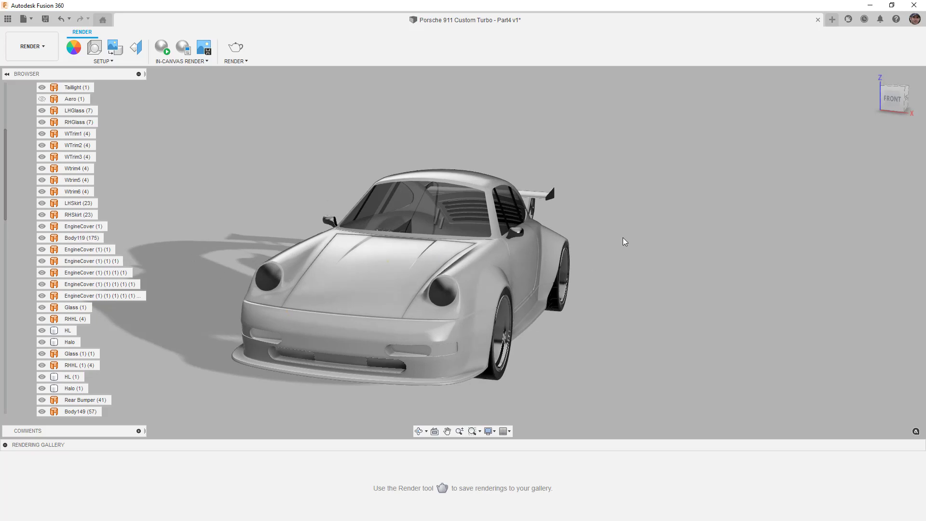
- Apply the car body's light paint appearance to both side mirrors as whole bodies
key("a")
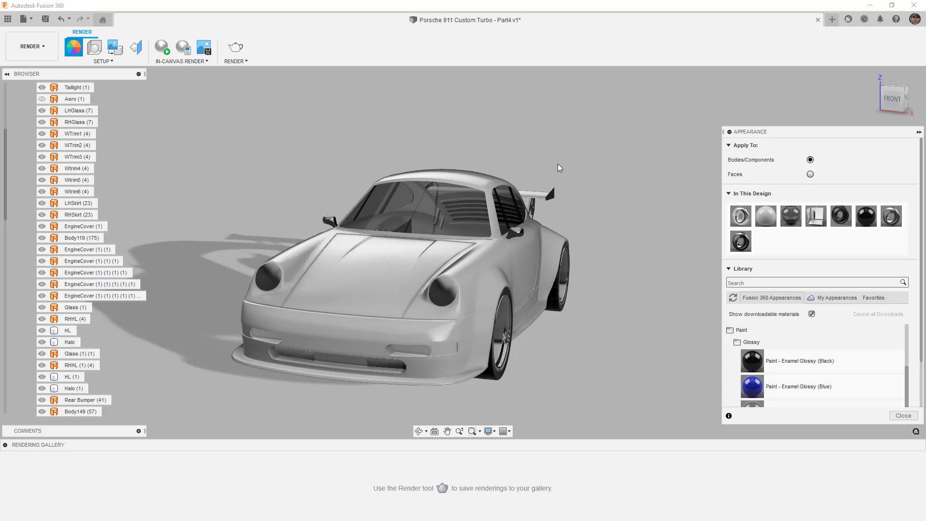
left_click_drag(766, 215, 518, 231)
left_click_drag(766, 216, 325, 218)
- Apply the design's glossy black paint appearance to the rear wing
middle_click_drag(581, 263, 470, 256, "shift")
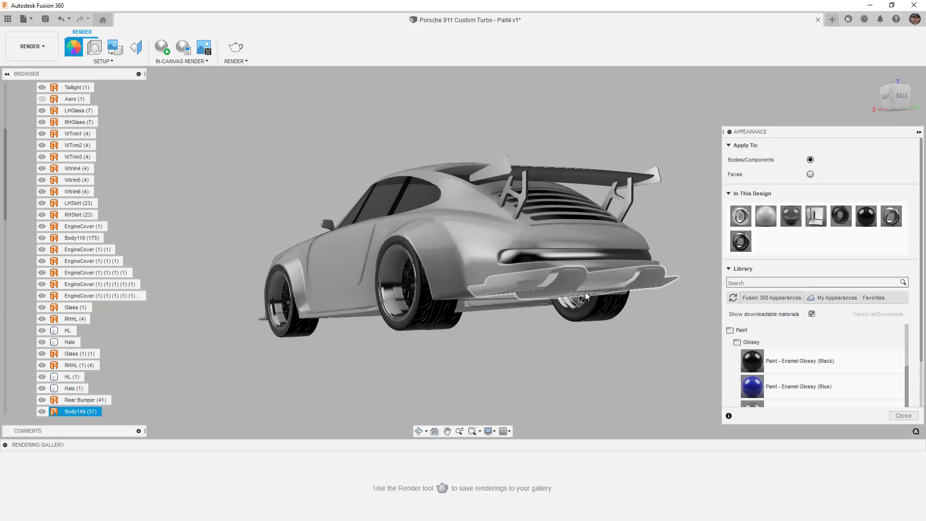
scroll(583, 291, "up", 3)
scroll(560, 287, "down", 2)
scroll(560, 288, "down", 1)
middle_click_drag(560, 288, 575, 326, "shift")
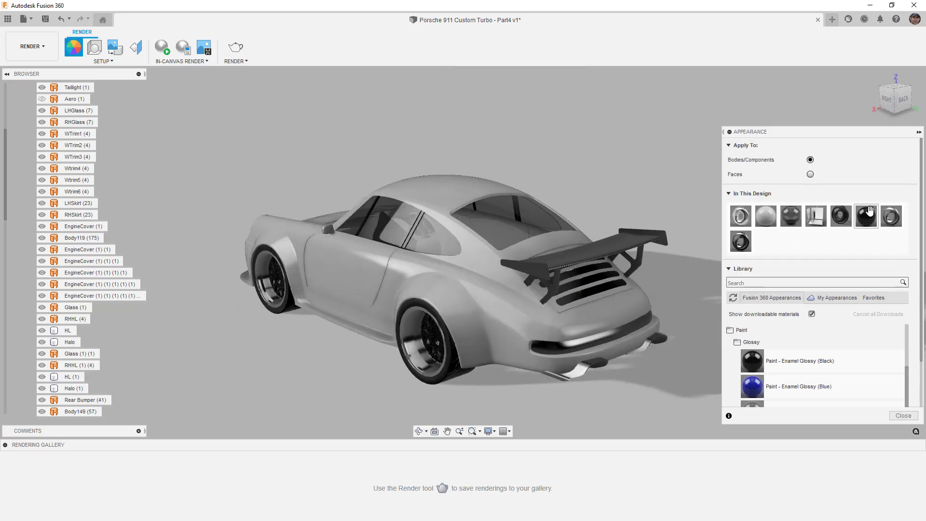
left_click_drag(867, 215, 634, 239)
- Apply the glossy black paint appearance to the individual faces at the outer ends of both upper front bumper recesses
left_click(435, 285)
middle_click_drag(420, 285, 447, 280, "shift")
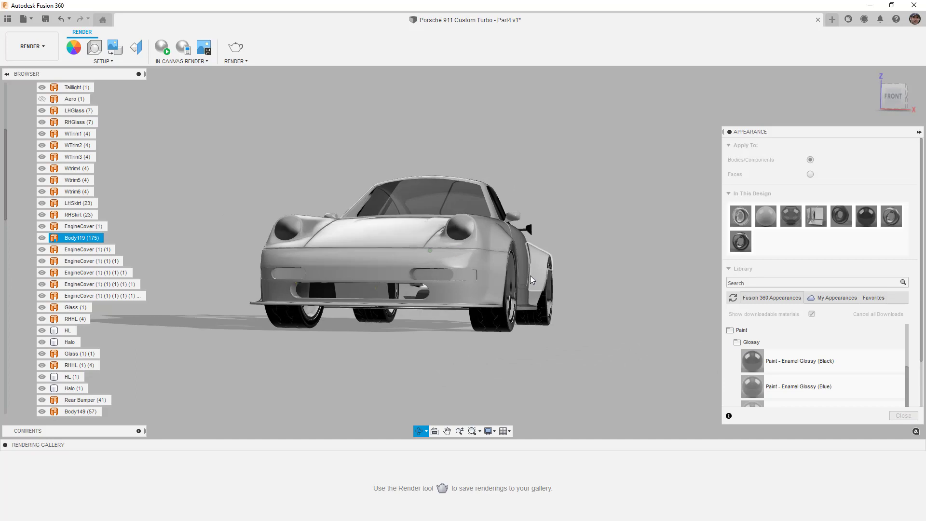
scroll(447, 280, "up", 5)
scroll(447, 279, "up", 2)
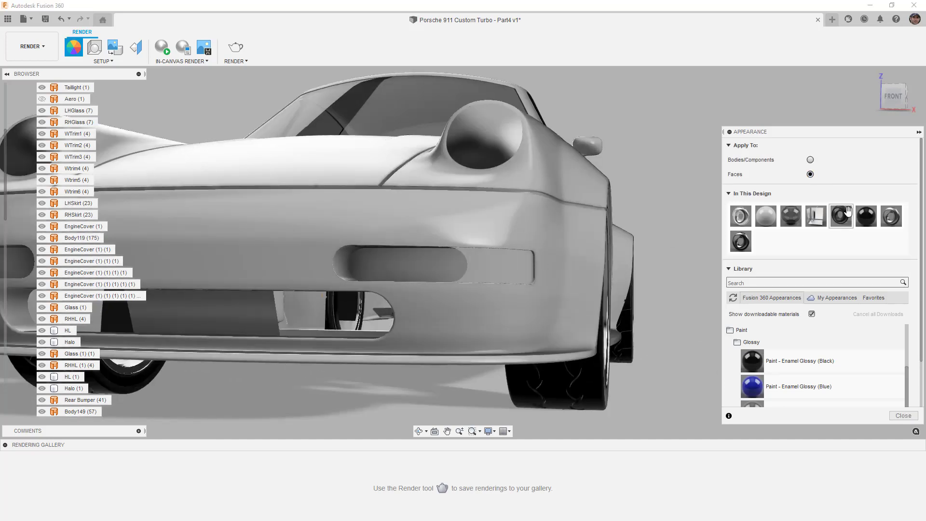
left_click_drag(863, 216, 479, 265)
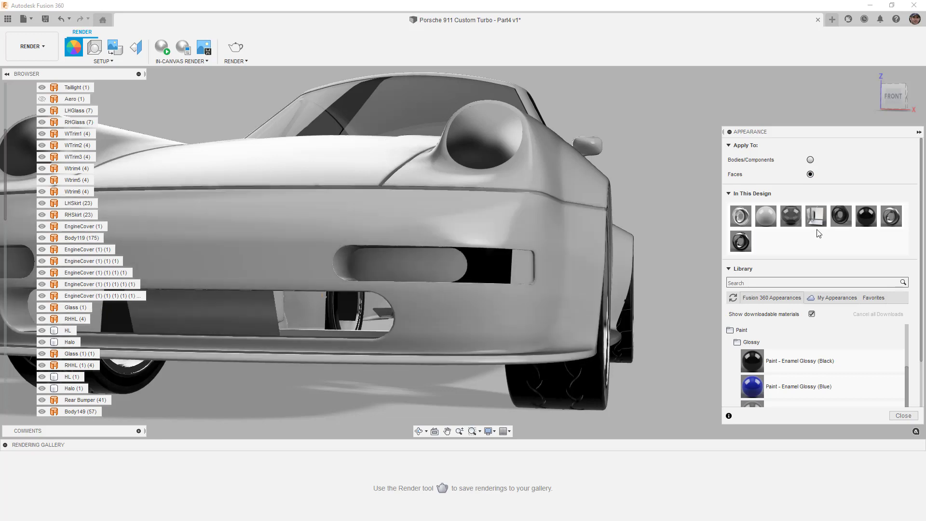
scroll(440, 273, "down", 3)
middle_click_drag(440, 271, 624, 276, "shift")
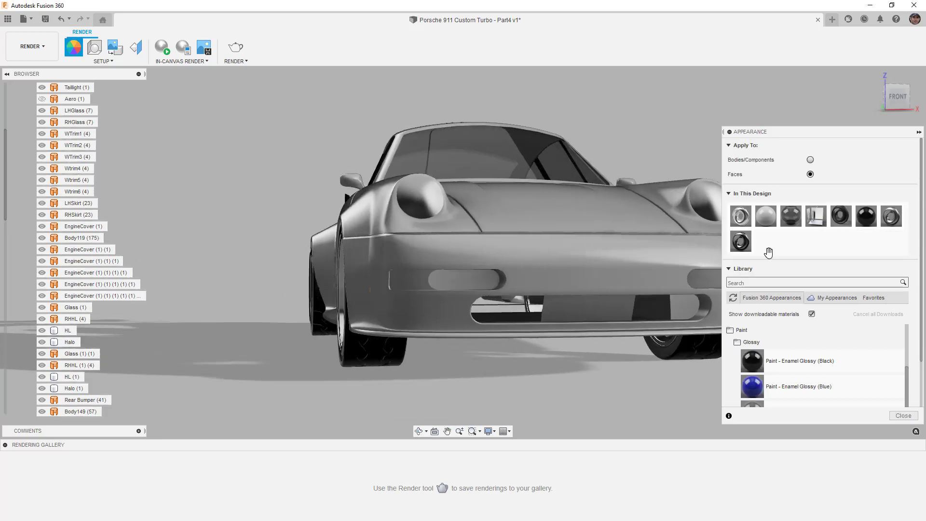
left_click_drag(866, 216, 413, 277)
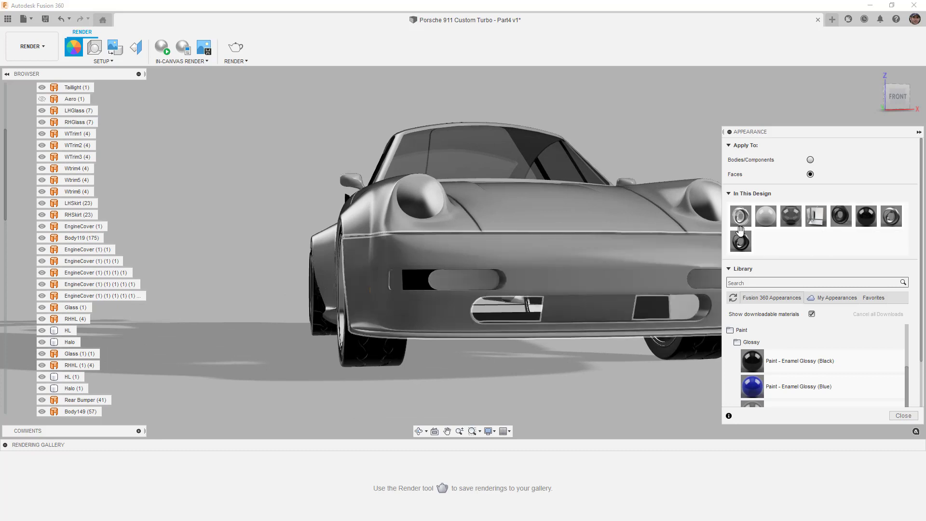
left_click_drag(866, 216, 468, 286)
left_click_drag(411, 285, 412, 285)
- Apply the Glass (Grey) appearance to the front lenses of both headlights
middle_click_drag(514, 241, 646, 243, "shift")
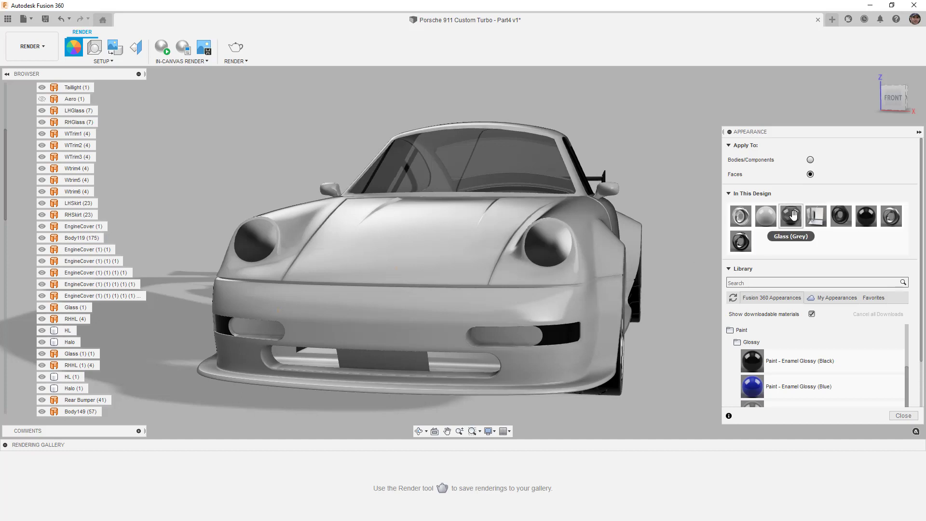
left_click_drag(793, 216, 557, 247)
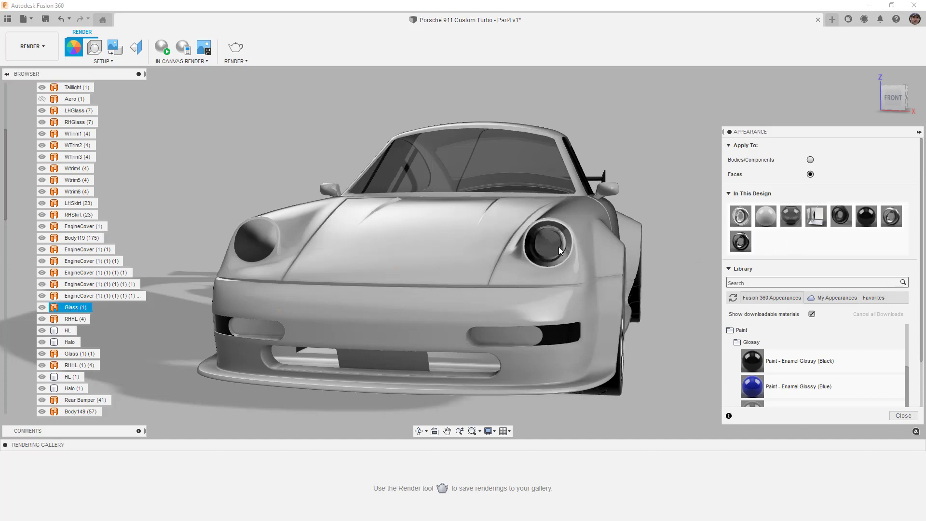
left_click_drag(792, 218, 262, 245)
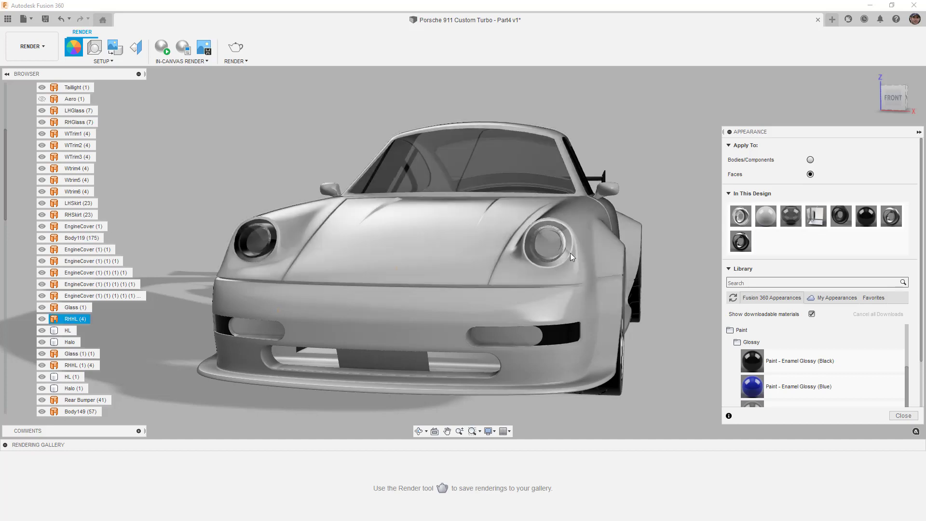
left_click_drag(570, 253, 570, 252)
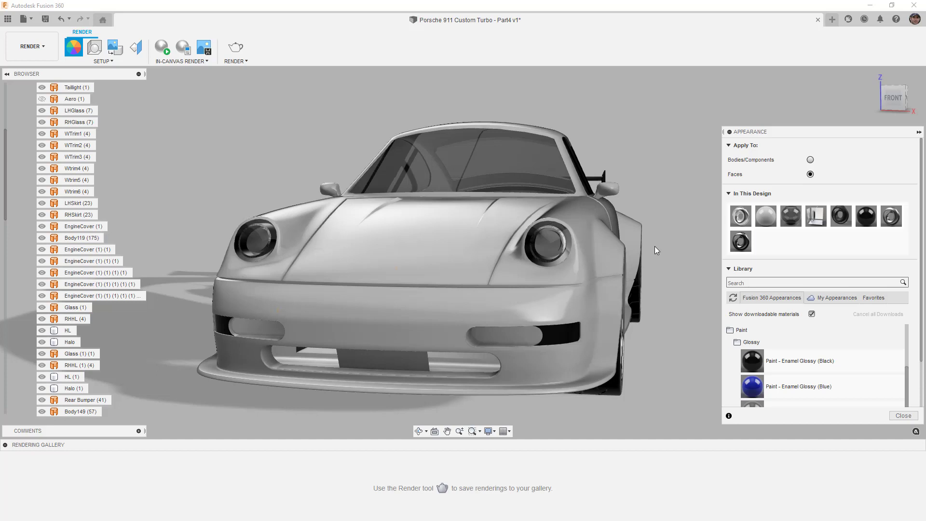
- Hide the RHHL (1) (4) body and the Glass (1) lens to expose the headlight's interior
left_click(72, 369)
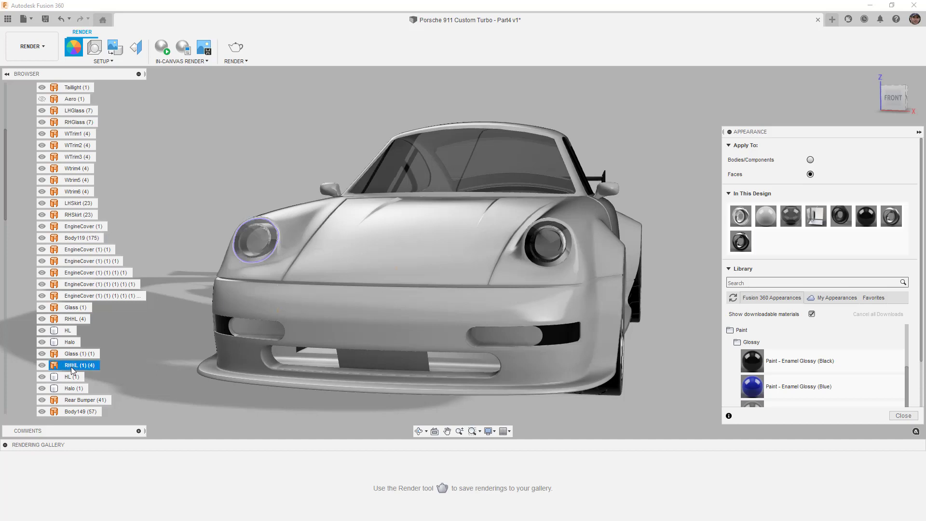
left_click(43, 365)
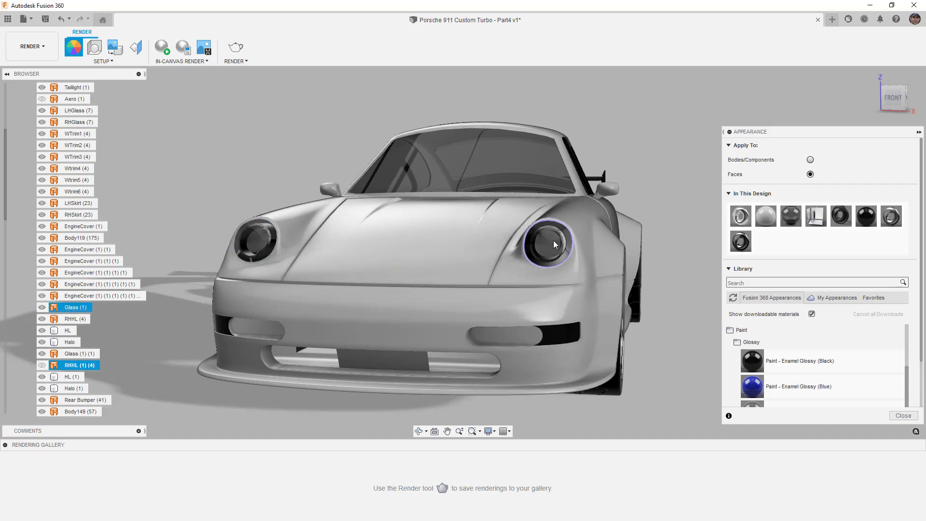
left_click(42, 308)
left_click(41, 306)
scroll(543, 230, "up", 5)
scroll(551, 234, "up", 2)
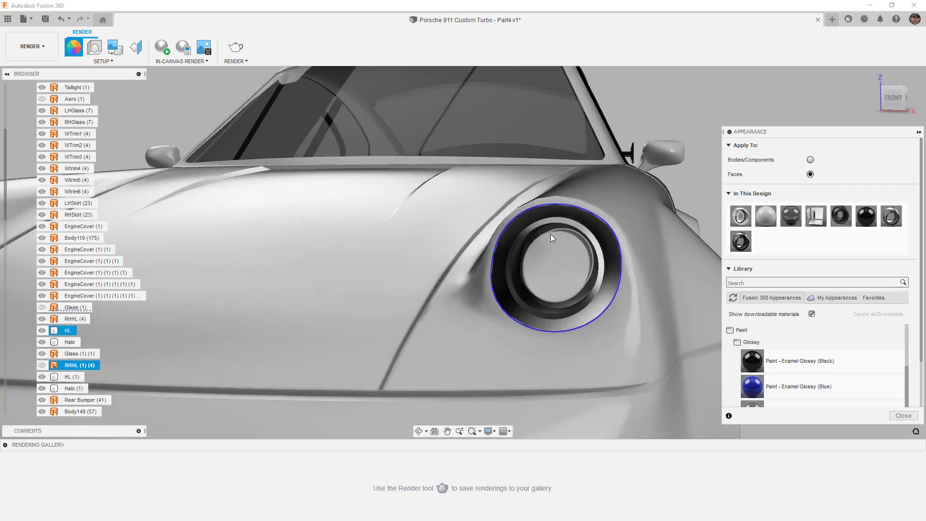
left_click(577, 295)
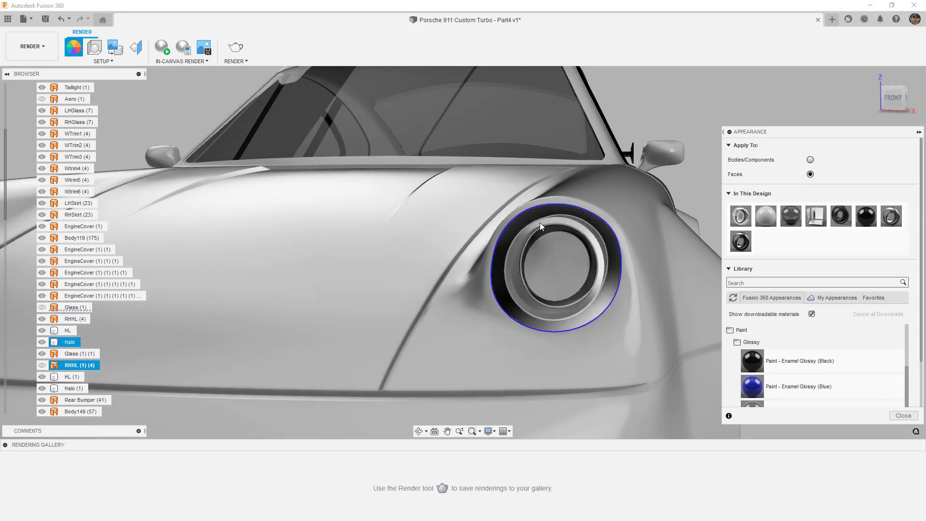
- Open the Powder Coat Rough paints in the appearance library
scroll(588, 263, "down", 1)
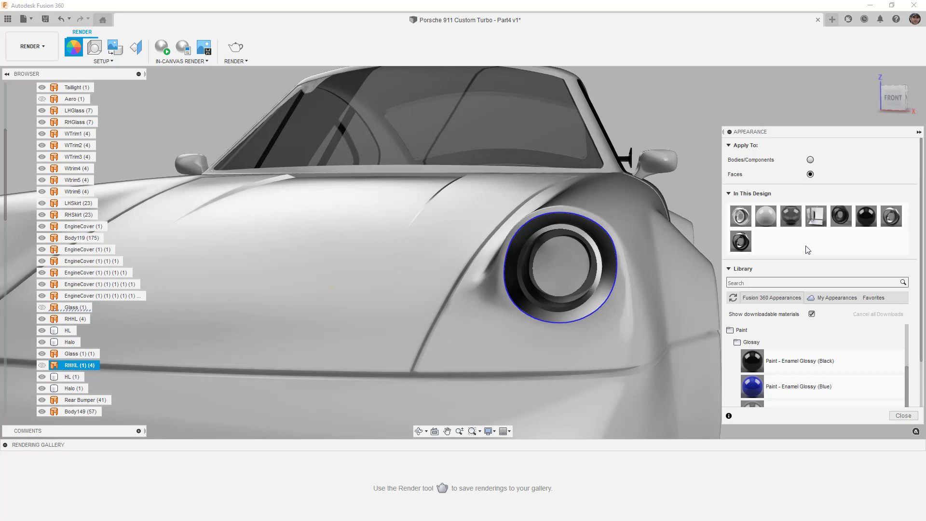
left_click(748, 342)
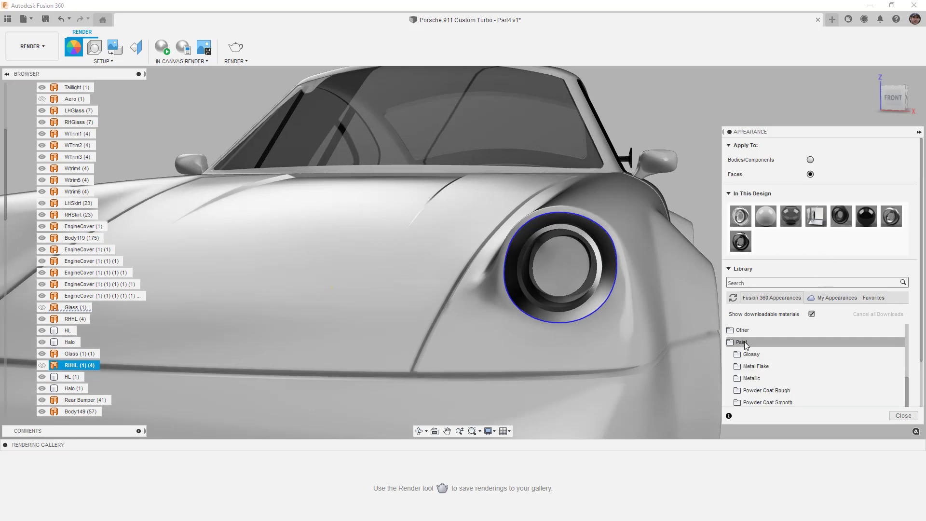
left_click(768, 390)
- Try to apply Powder Coat - Rough (Black) to individual faces inside the exposed headlight
left_click_drag(743, 371, 571, 261)
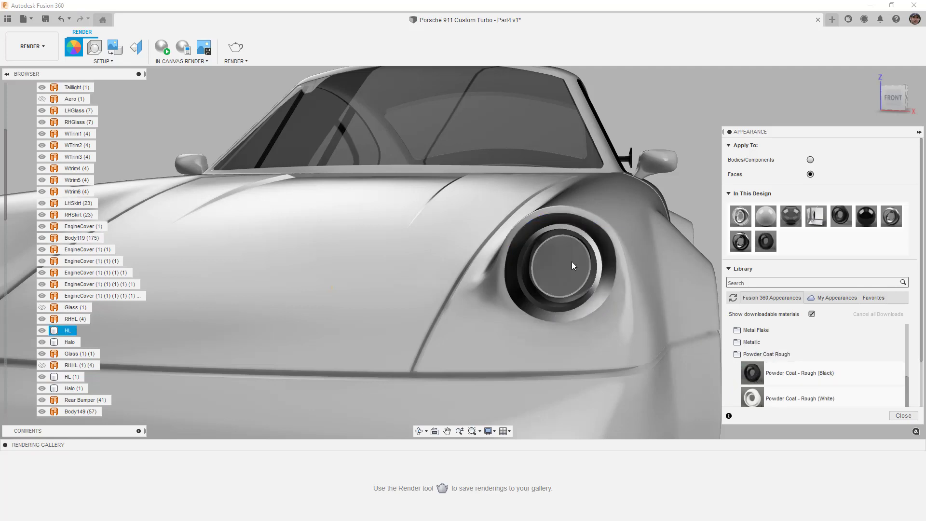
left_click_drag(752, 372, 598, 271)
middle_click_drag(599, 271, 598, 285, "shift")
left_click_drag(752, 373, 605, 291)
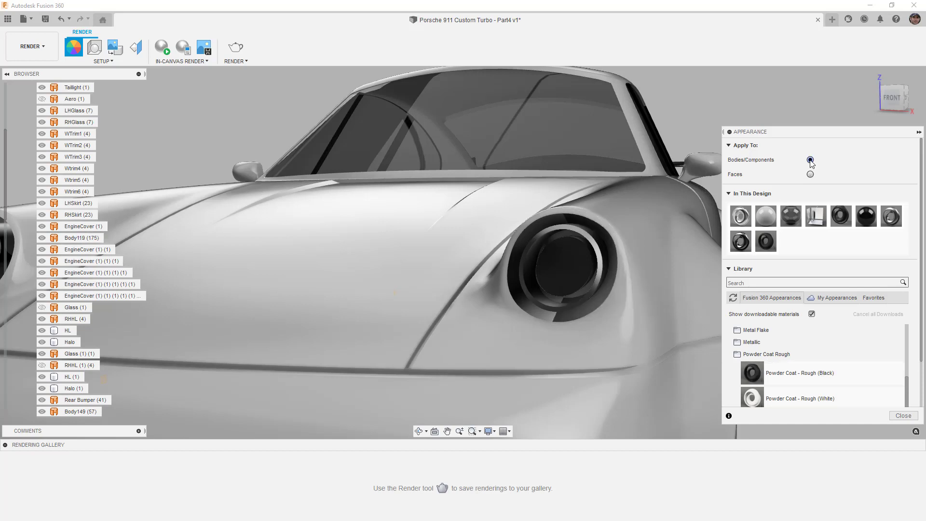
- Apply Powder Coat - Rough (Black) to the whole RHHL (4), Halo and HL bodies, removing appearances applied to their faces
left_click_drag(752, 373, 549, 315)
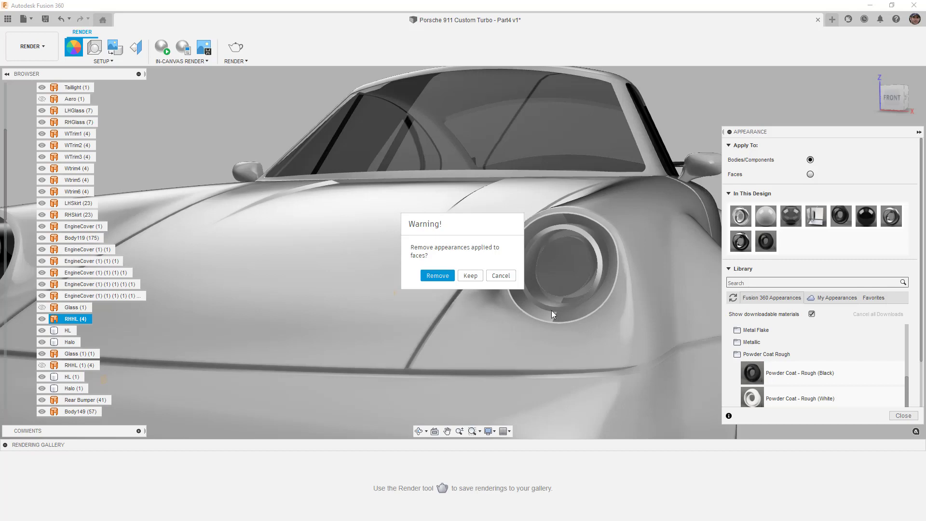
left_click(439, 276)
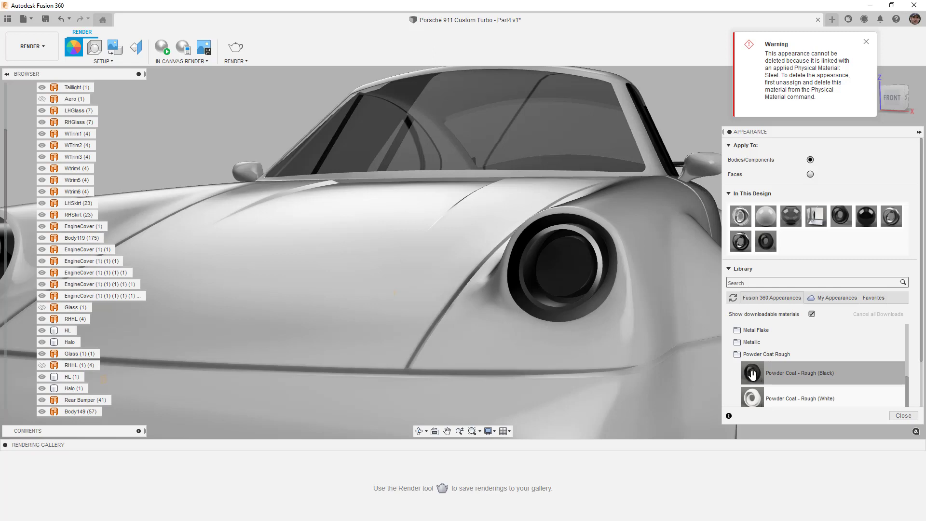
left_click_drag(753, 373, 593, 251)
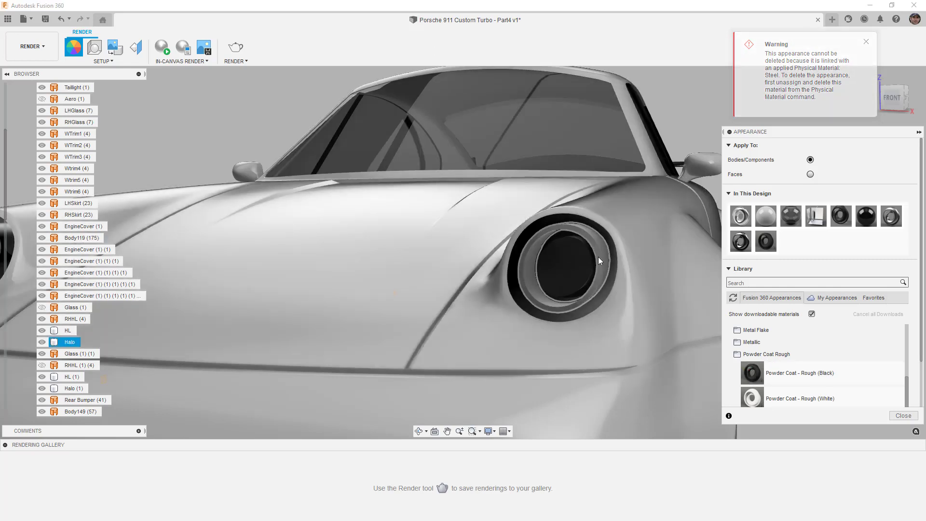
left_click_drag(751, 394, 566, 257)
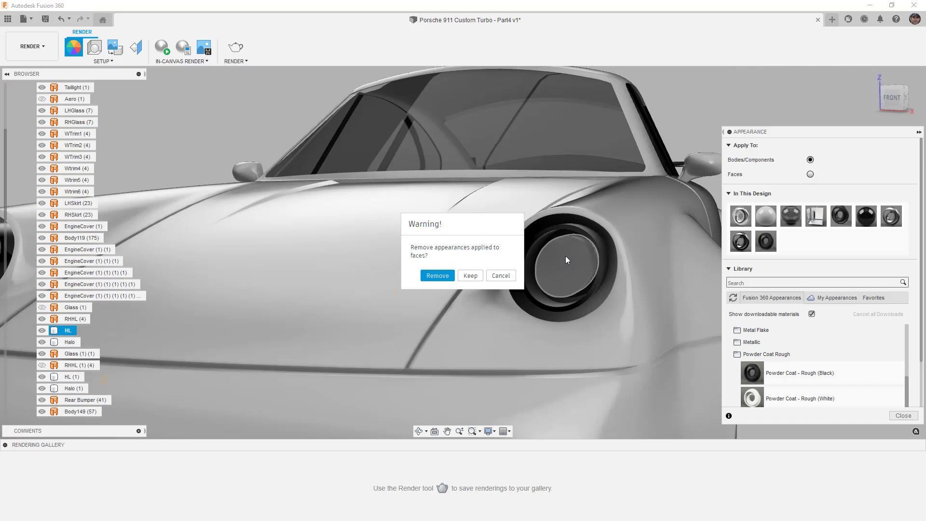
left_click(438, 275)
- Hide the opposite headlight's Glass (1) (1) lens and show the Glass (1) lens again
scroll(568, 273, "down", 6)
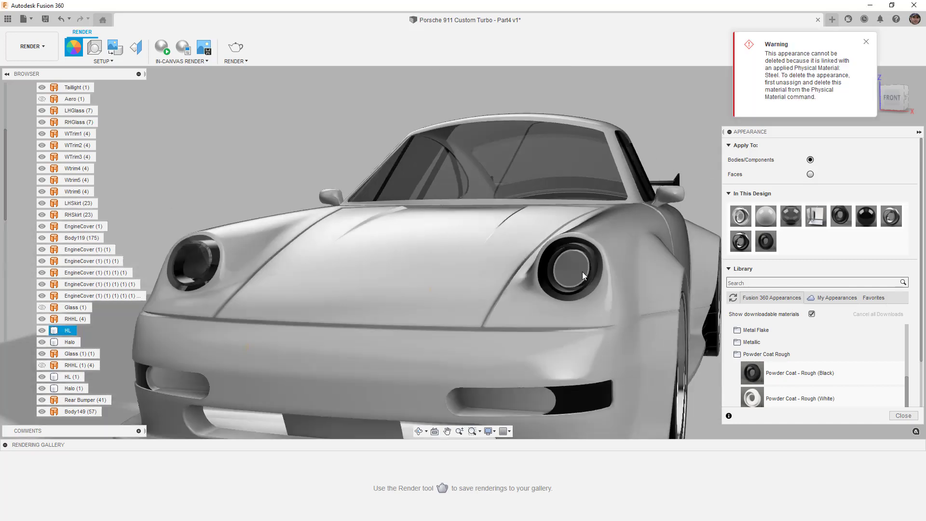
middle_click_drag(363, 271, 391, 256, "shift")
scroll(394, 289, "up", 7)
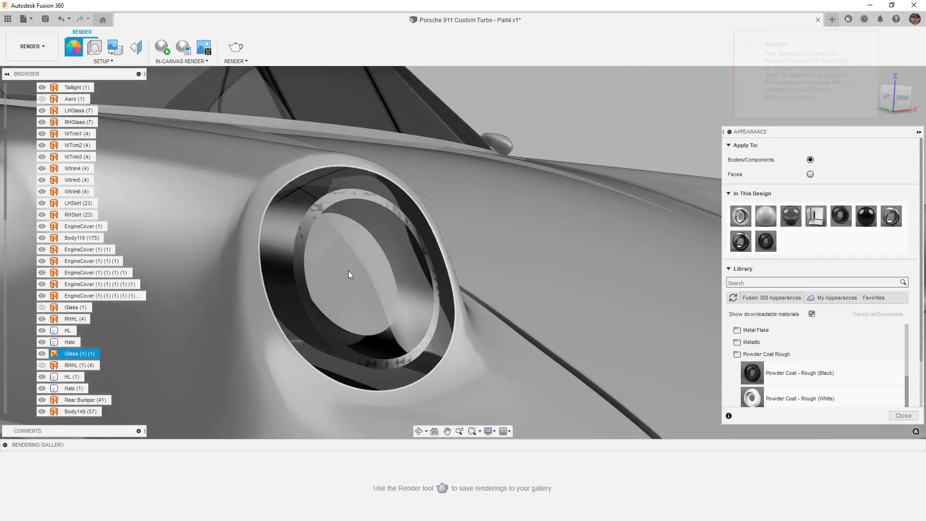
left_click(42, 354)
left_click(42, 307)
- Apply Powder Coat - Rough (Black) to the inner bodies of the opposite headlight
left_click_drag(767, 241, 378, 234)
left_click_drag(766, 241, 343, 273)
left_click_drag(766, 241, 433, 352)
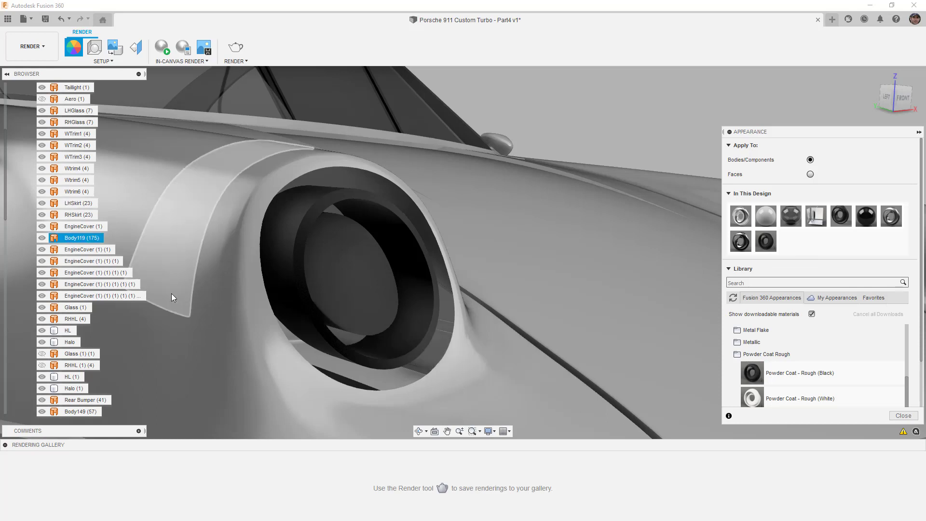
- Show the hidden RHHL (1) (4) headlight housing and apply the design's Powder Coat - Rough (Black) to it
left_click(74, 369)
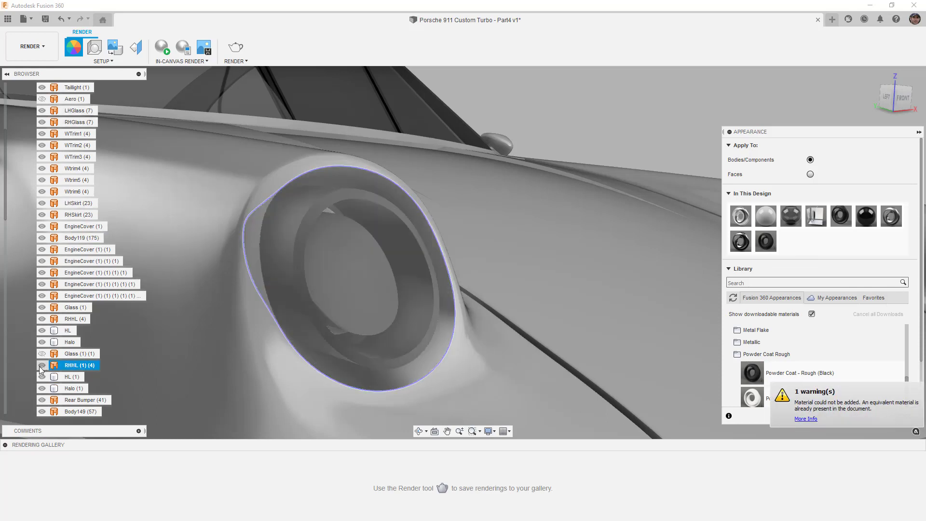
left_click_drag(765, 241, 444, 333)
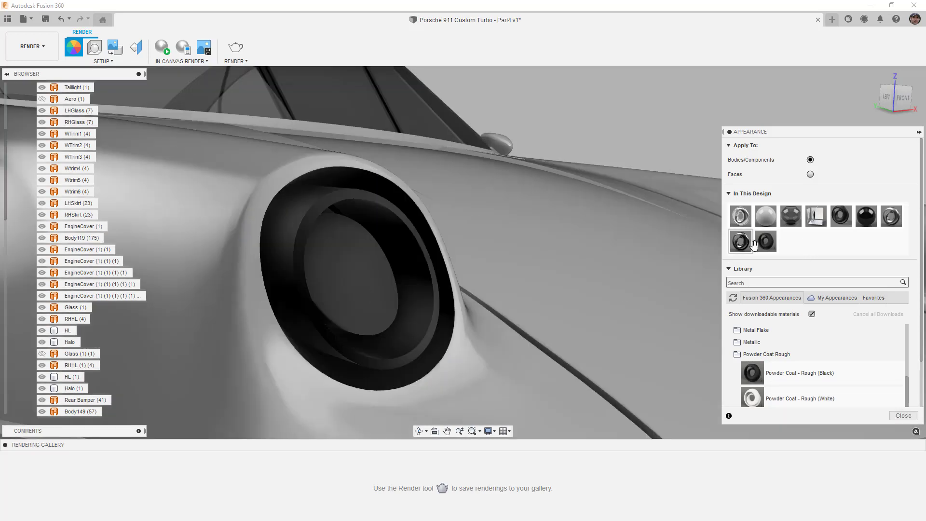
- Search the appearance library for LED and look through the white LED variants for the headlights
scroll(746, 281, "down", 2)
mouse_move(557, 246)
middle_mouse_down("shift")
mouse_move(534, 246)
mouse_move(555, 245)
middle_mouse_up("shift")
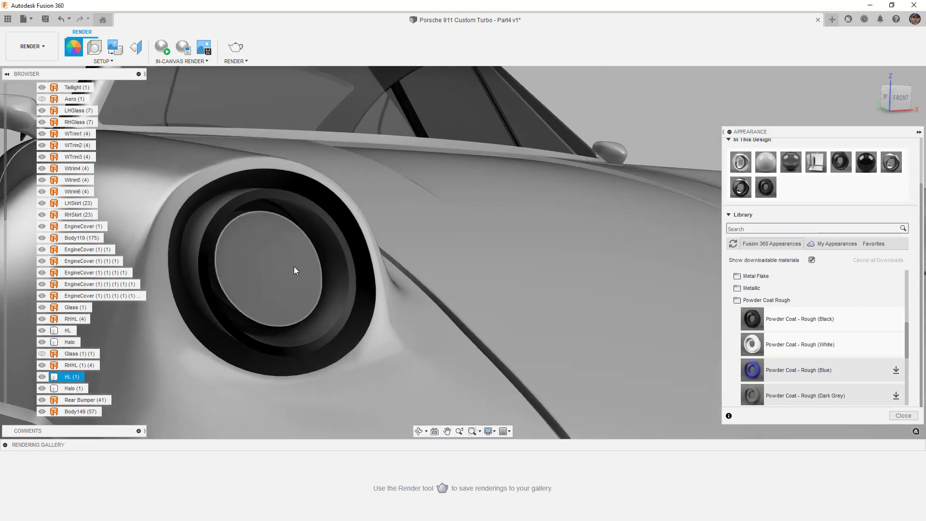
left_click(772, 300)
left_click(804, 229)
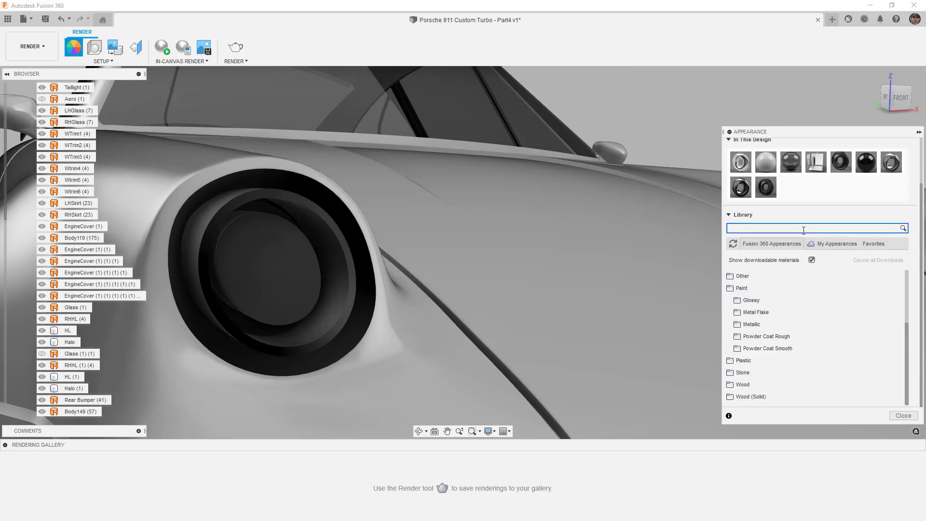
key("Return")
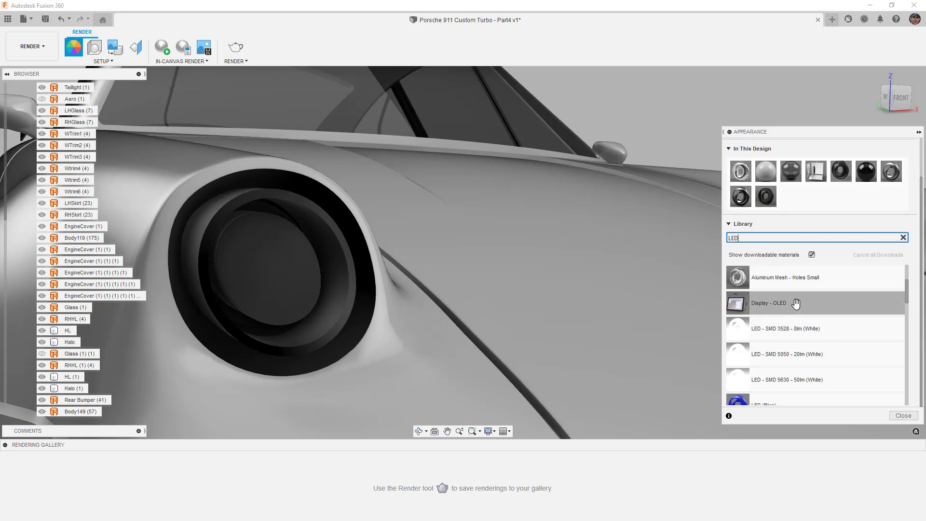
scroll(804, 326, "down", 5)
scroll(807, 338, "up", 3)
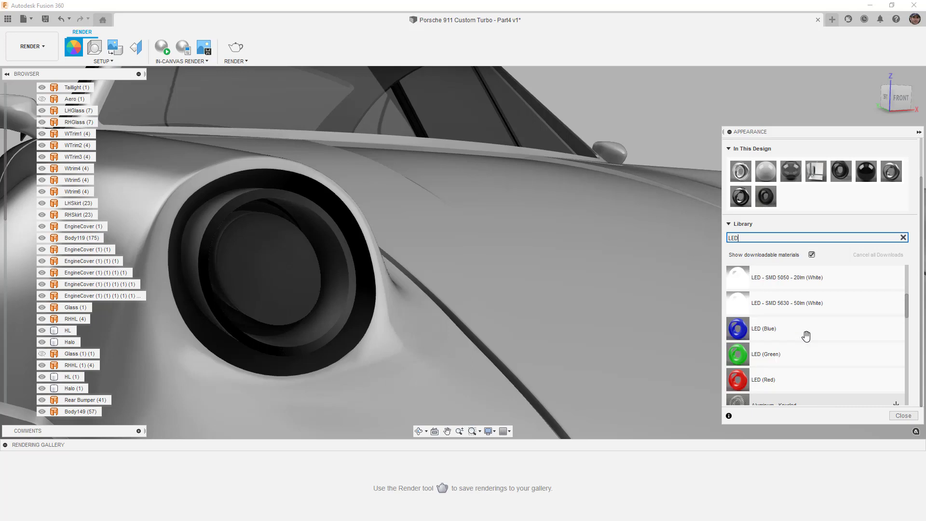
scroll(816, 348, "up", 3)
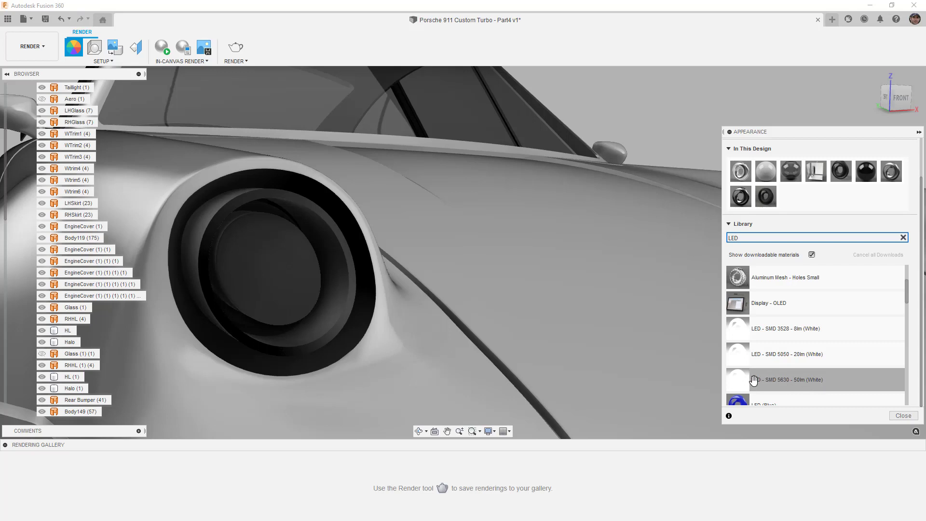
- Apply LED - SMD 5630 - 50lm (White) to the front faces of the HL (1) lamp and Halo (1) ring, at face level
scroll(810, 193, "up", 2)
left_click(811, 174)
scroll(782, 351, "down", 3)
left_click_drag(782, 350, 283, 273)
left_click_drag(730, 342, 351, 308)
- Hide the other headlight's Glass (1) lens and apply LED - SMD 5630 - 50lm (White) to its Halo and HL front faces
middle_click_drag(483, 286, 236, 282)
middle_click_drag(540, 278, 270, 290)
scroll(484, 255, "down", 1)
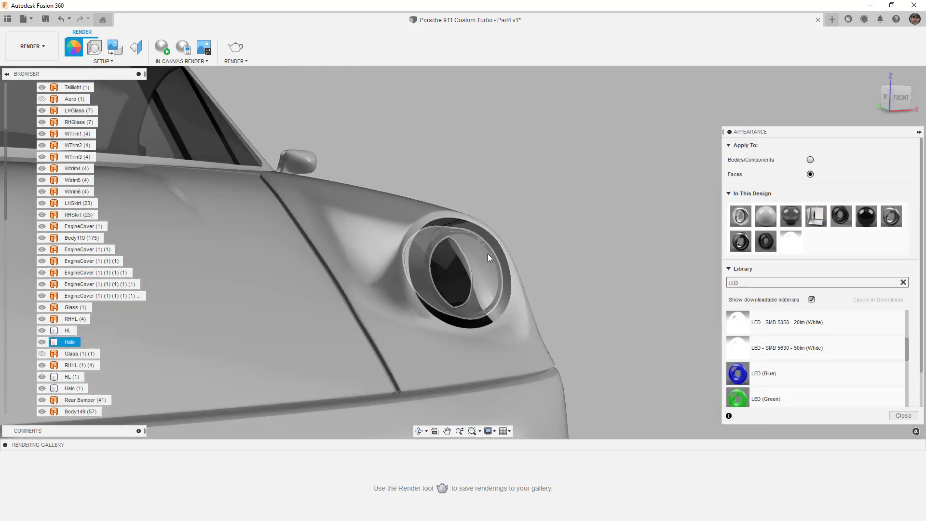
scroll(484, 253, "up", 5)
left_click(42, 308)
left_click_drag(744, 339, 680, 332)
left_click_drag(525, 262, 521, 262)
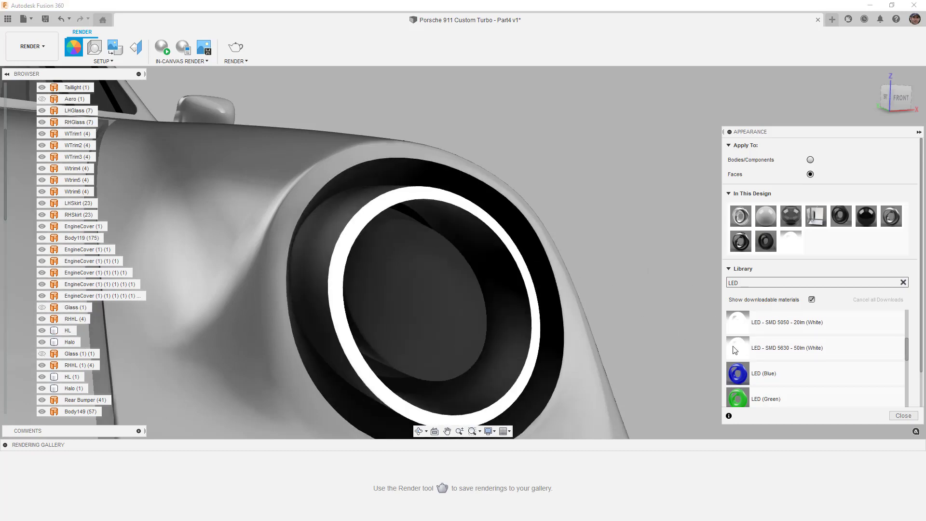
left_click_drag(737, 347, 453, 309)
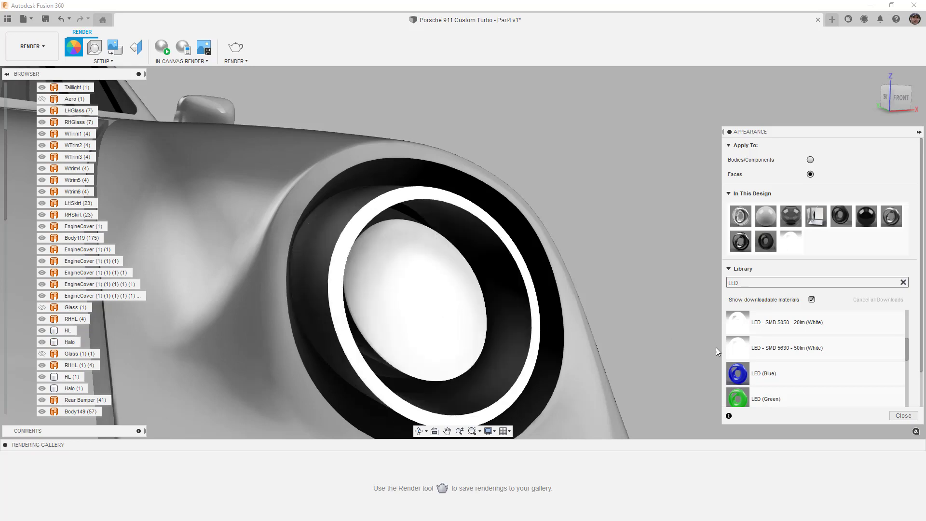
- Inspect the luminance setting of the LED - SMD 5630 - 50lm (White) appearance used in the design
right_click(796, 240)
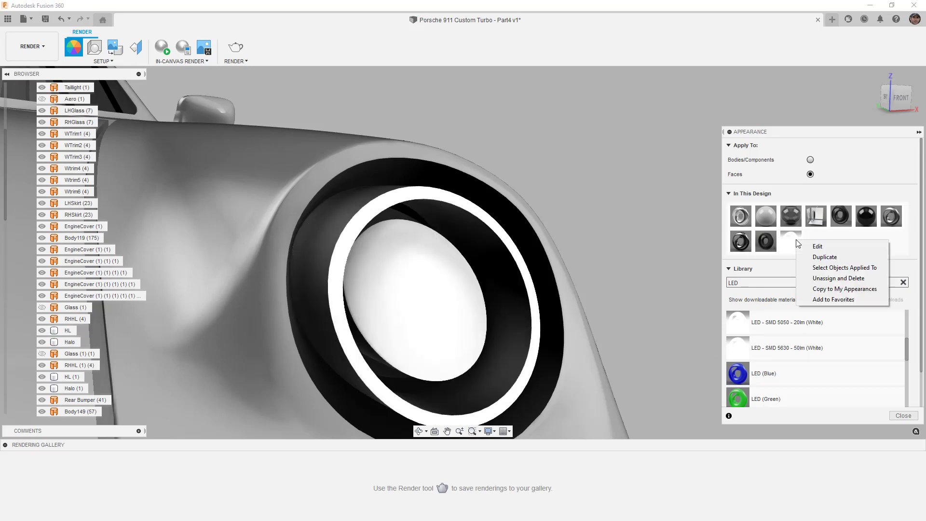
left_click(817, 246)
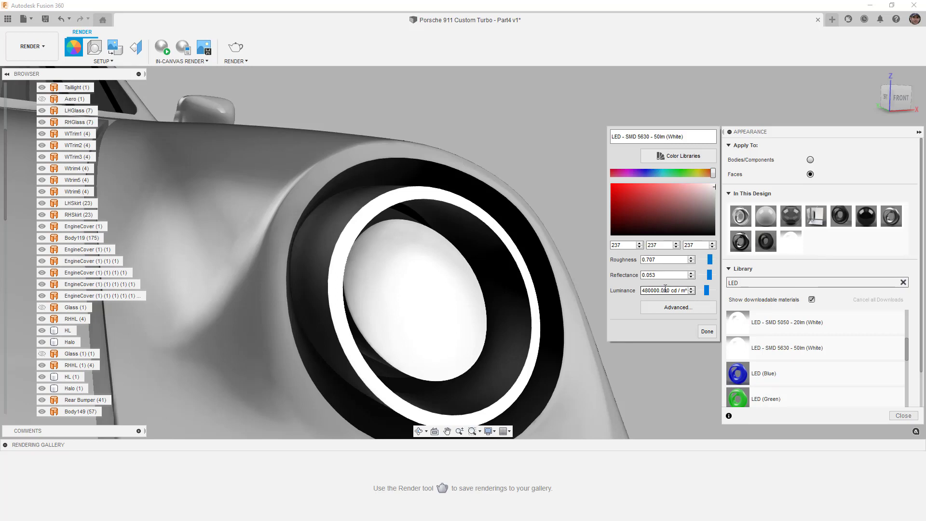
left_click(706, 330)
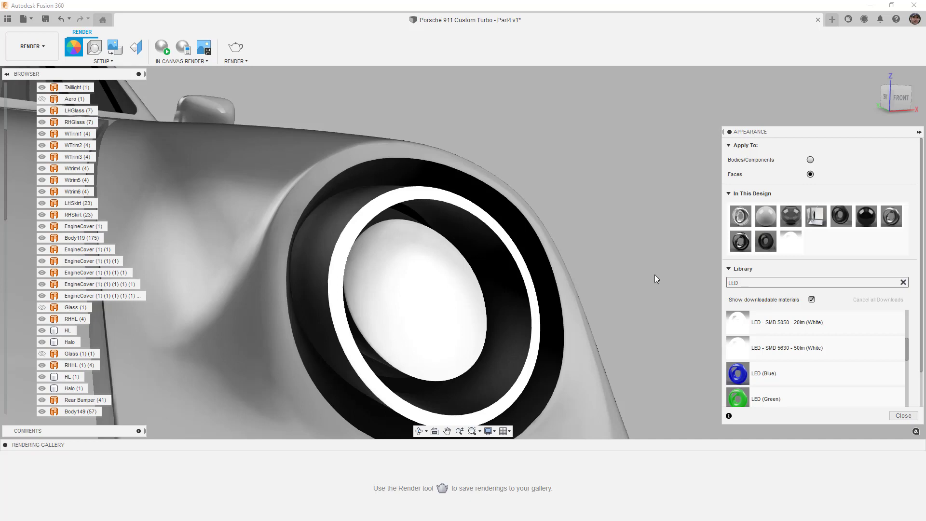
- Show the Glass (1) (1) and Glass (1) headlight lenses again and check both headlights from the front
scroll(441, 274, "down", 3)
scroll(447, 277, "down", 3)
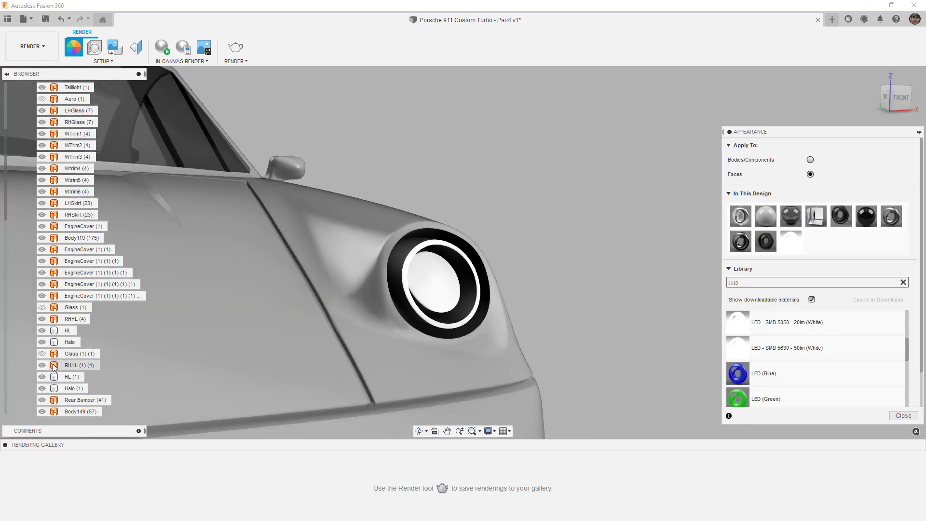
left_click(42, 354)
left_click(41, 355)
left_click(42, 308)
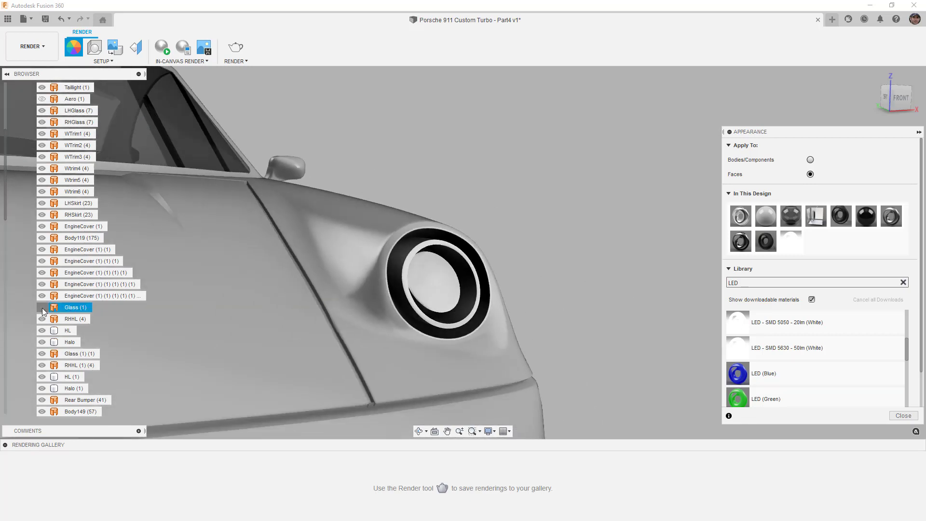
scroll(458, 258, "down", 3)
left_click(457, 265)
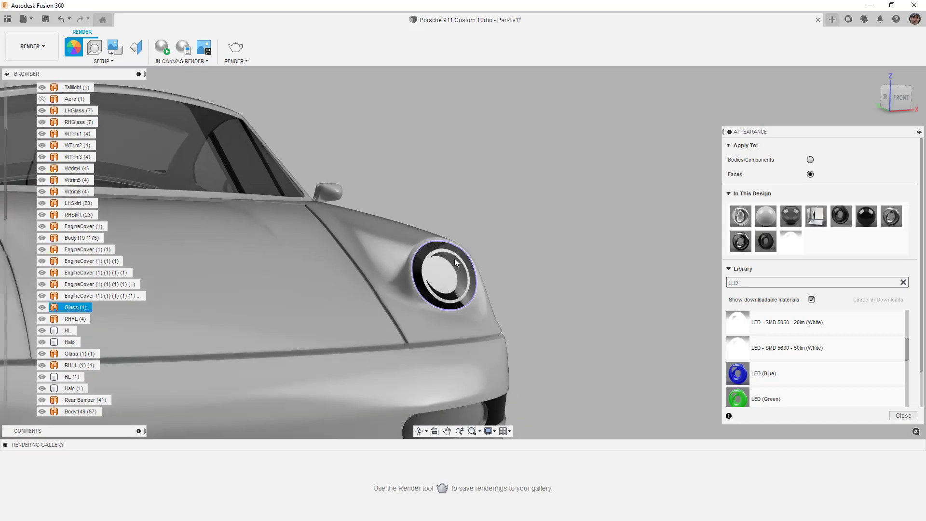
scroll(457, 265, "down", 4)
left_click(248, 268)
scroll(248, 268, "up", 5)
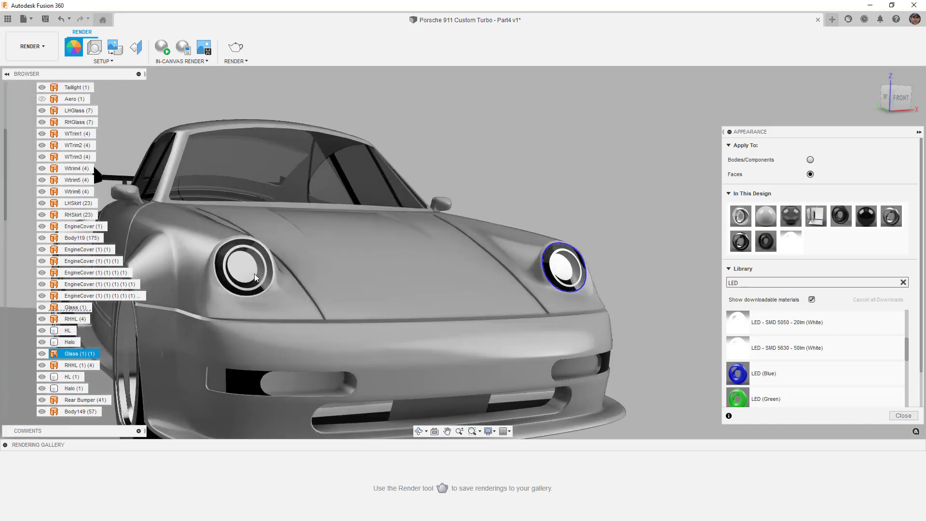
scroll(220, 277, "down", 5)
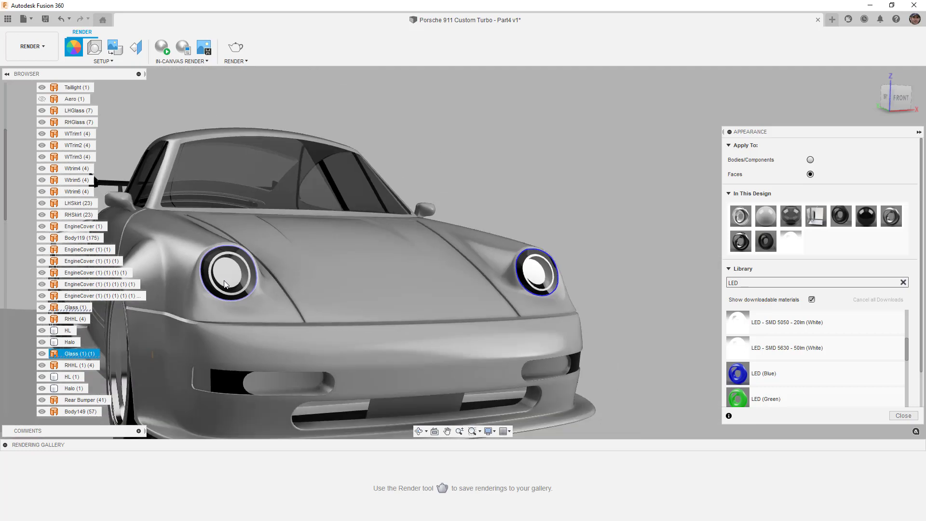
scroll(48, 311, "down", 5)
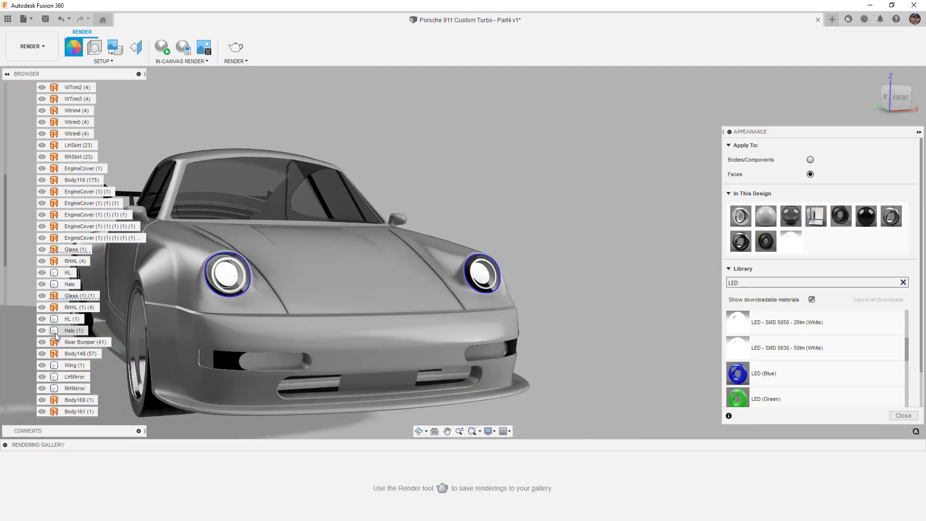
- Apply the LED (Red) appearance to the face of the rear taillight strip
scroll(57, 336, "down", 2)
middle_click_drag(548, 281, 433, 314, "shift")
scroll(410, 318, "up", 5)
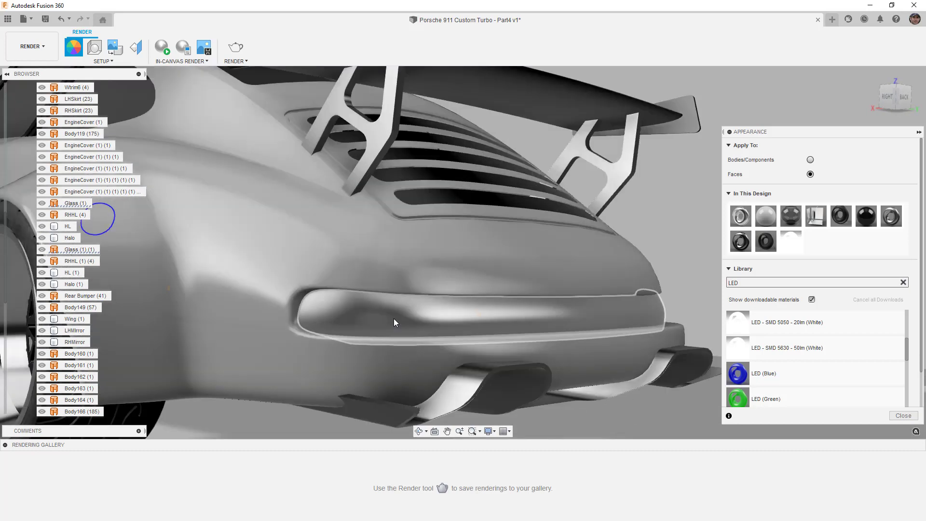
left_click(758, 283)
scroll(778, 361, "up", 1)
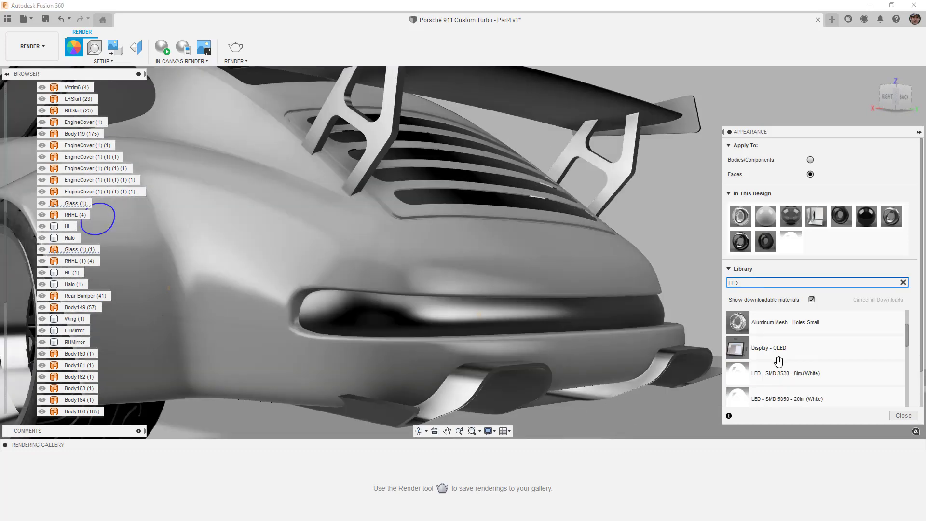
scroll(779, 362, "down", 2)
left_click_drag(779, 361, 601, 308)
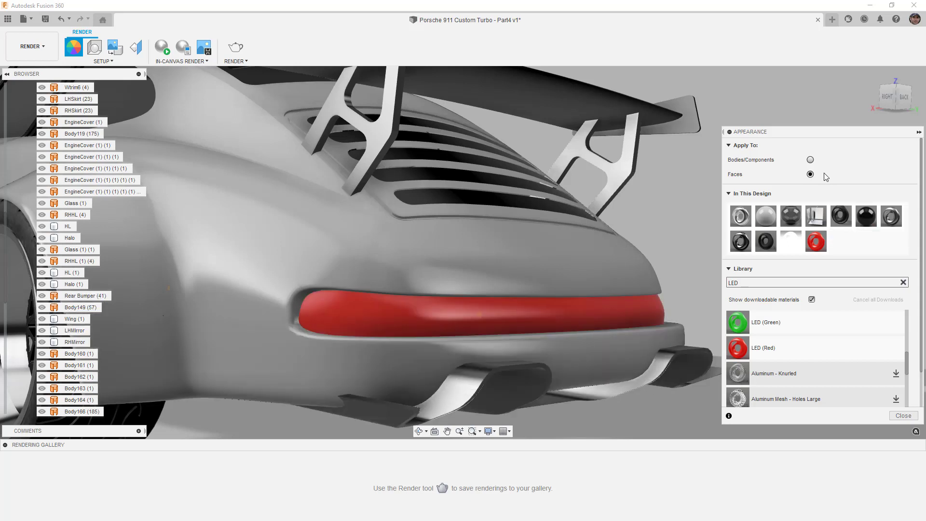
- Apply Paint - Enamel Glossy (Black) to the diffuser pieces below the rear bumper as whole bodies
mouse_move(867, 216)
left_mouse_down()
mouse_move(856, 244)
mouse_move(697, 376)
left_mouse_up()
scroll(679, 266, "down", 5)
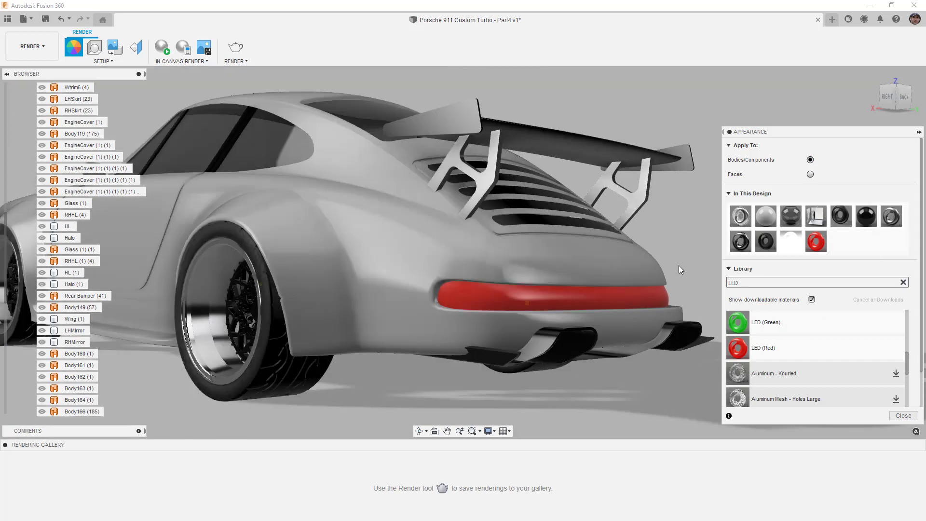
- Apply Paint - Enamel Glossy (Black) to the inner faces of the two upper front bumper openings
middle_click_drag(507, 312, 634, 311, "shift")
scroll(549, 277, "up", 5)
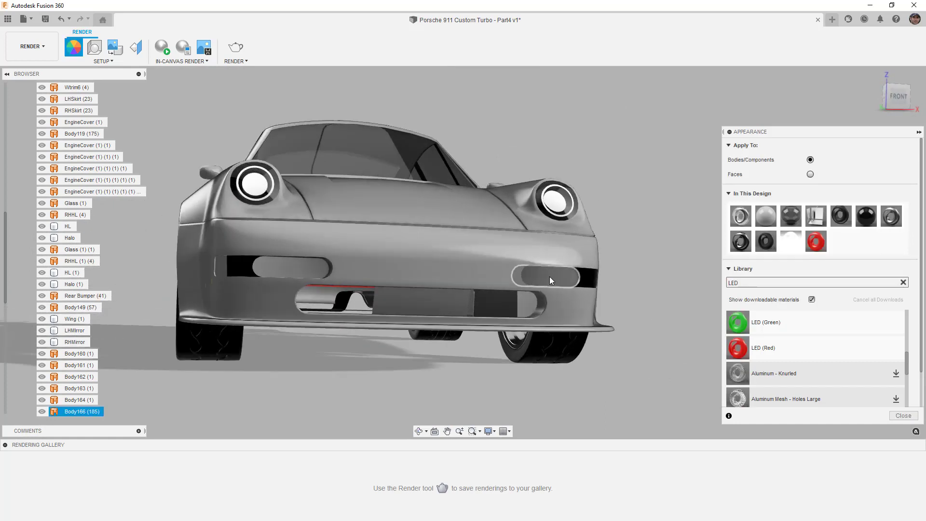
left_click(550, 277)
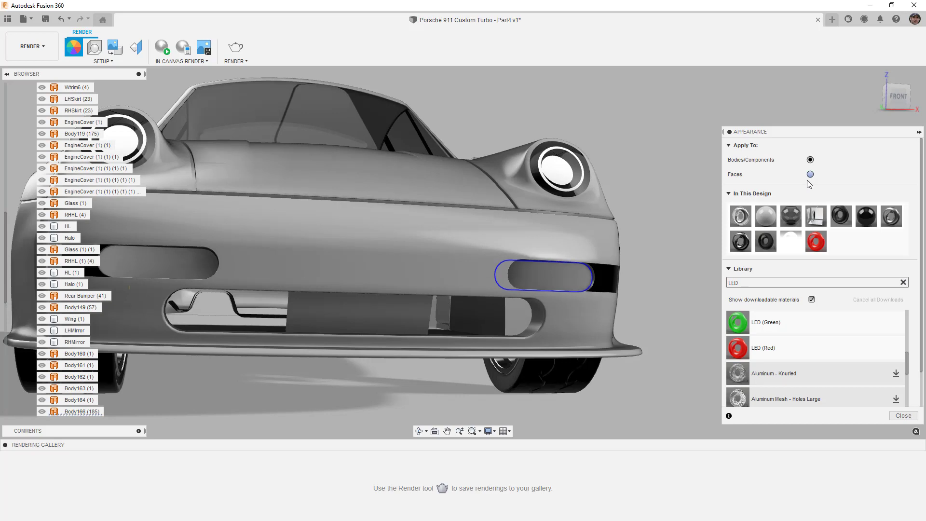
left_click_drag(849, 216, 594, 281)
left_click_drag(865, 218, 184, 268)
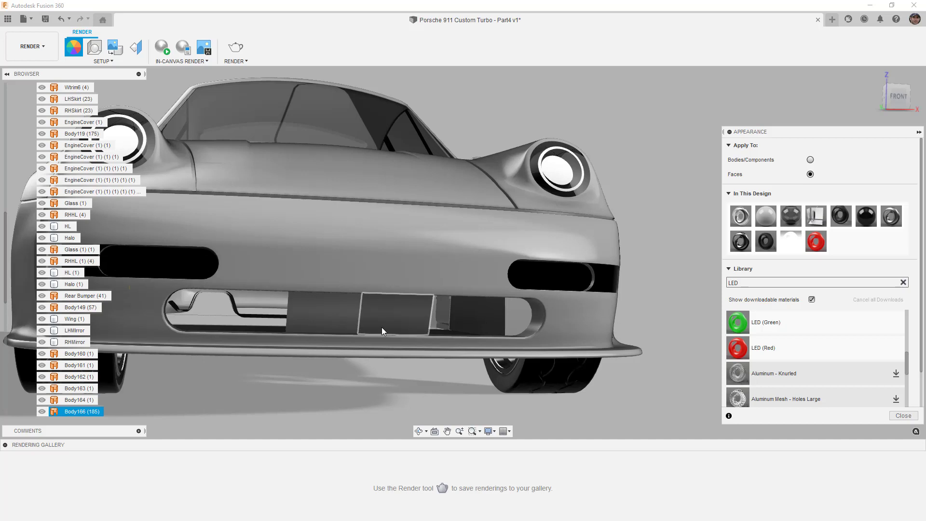
- Find Carbon Fiber - Twill with a library search for carbon and apply it to both rear wing supports
scroll(422, 322, "down", 2)
scroll(422, 322, "down", 3)
middle_click_drag(421, 322, 190, 306, "shift")
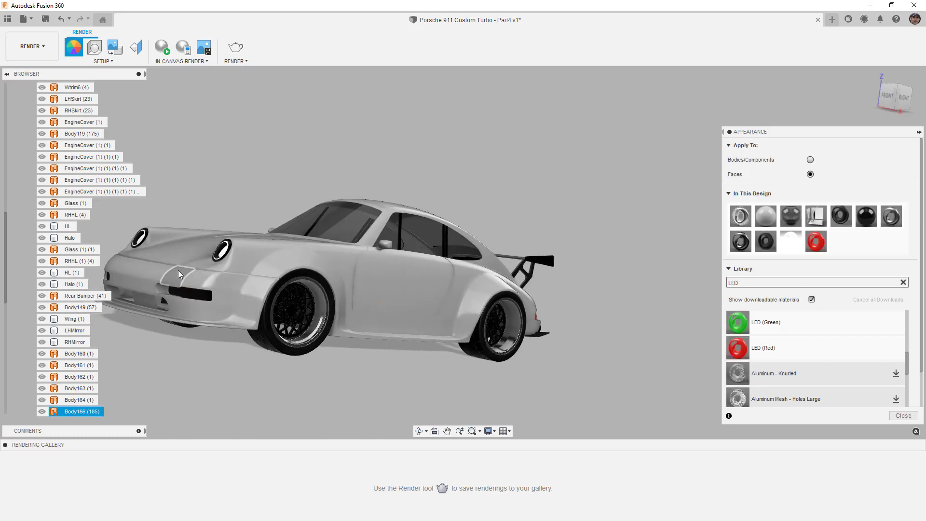
middle_click_drag(559, 331, 501, 287, "shift")
scroll(526, 265, "up", 3)
scroll(526, 266, "up", 3)
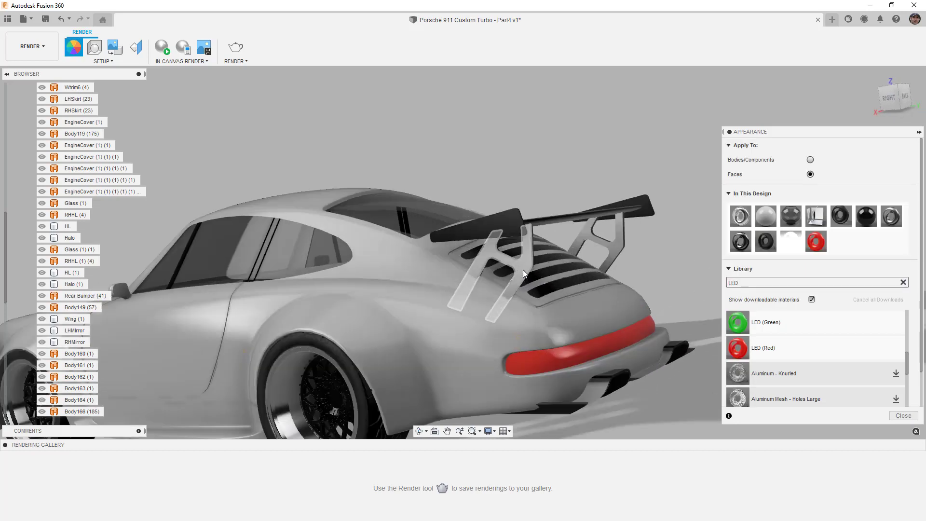
left_click(835, 281)
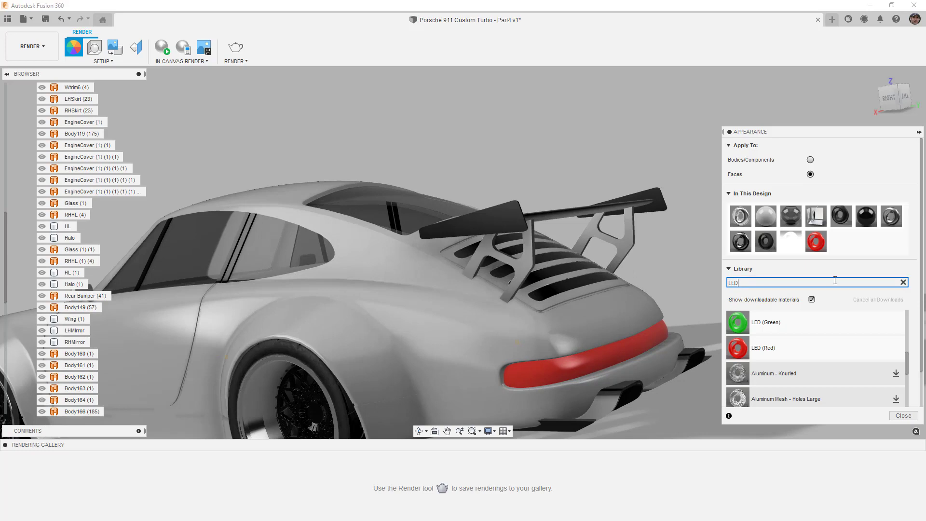
left_click(904, 283)
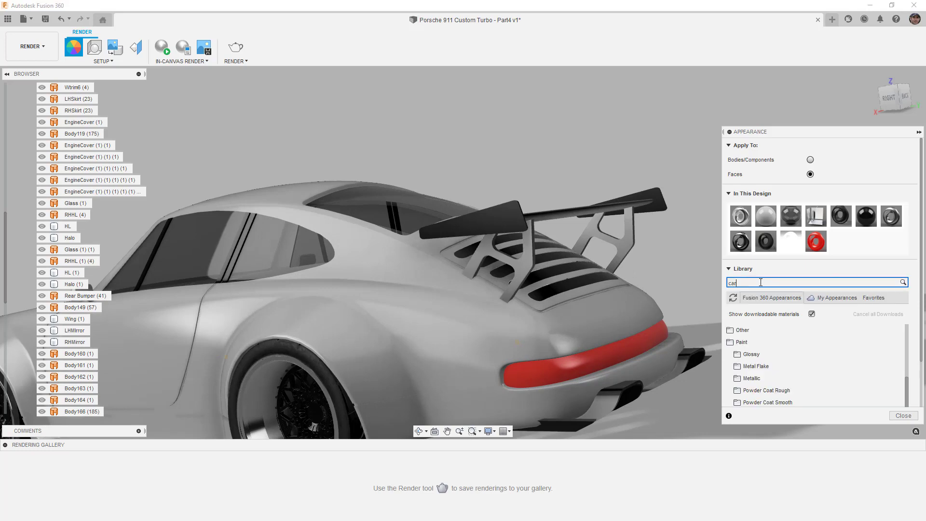
key("Return")
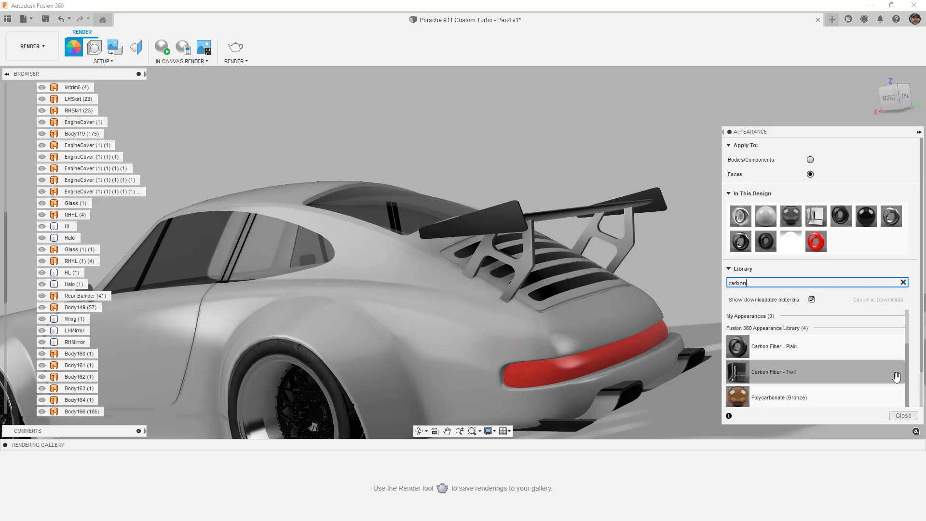
left_click(756, 370)
left_click_drag(787, 373, 527, 277)
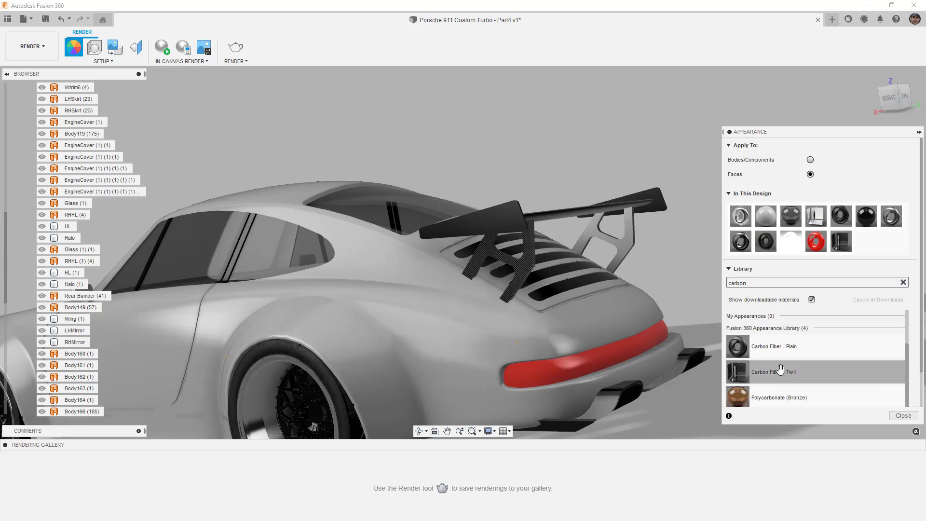
left_click_drag(774, 373, 629, 244)
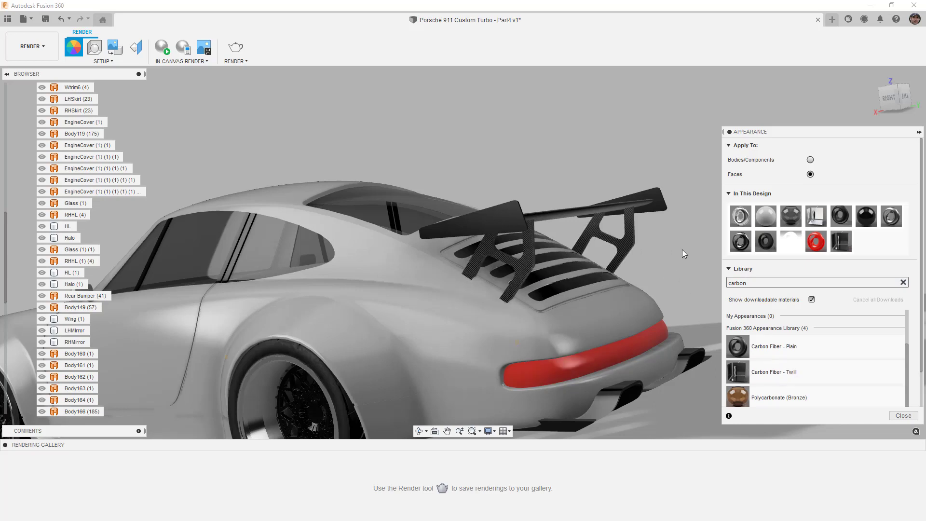
- Examine the appearances on the front wheel, bumper openings and body side from close up and from several angles
scroll(679, 257, "down", 5)
middle_click_drag(541, 291, 600, 264, "shift")
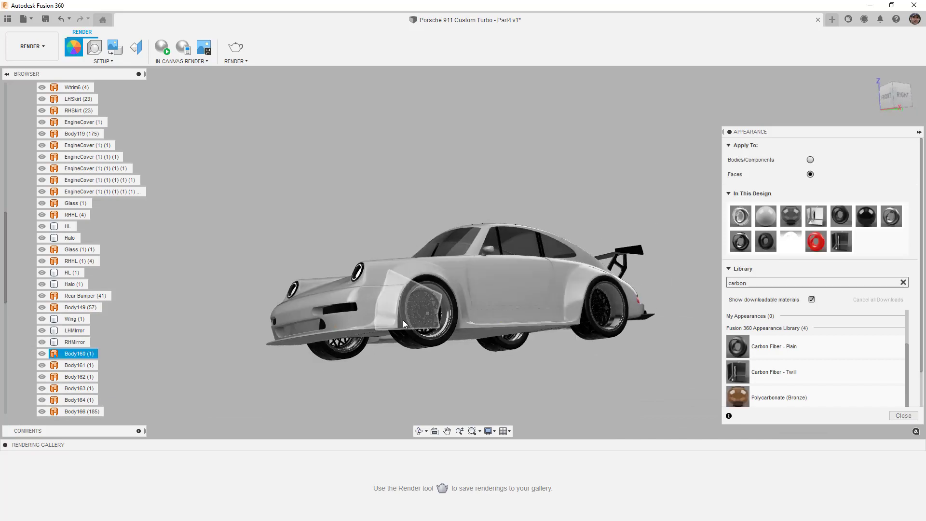
scroll(433, 340, "up", 8)
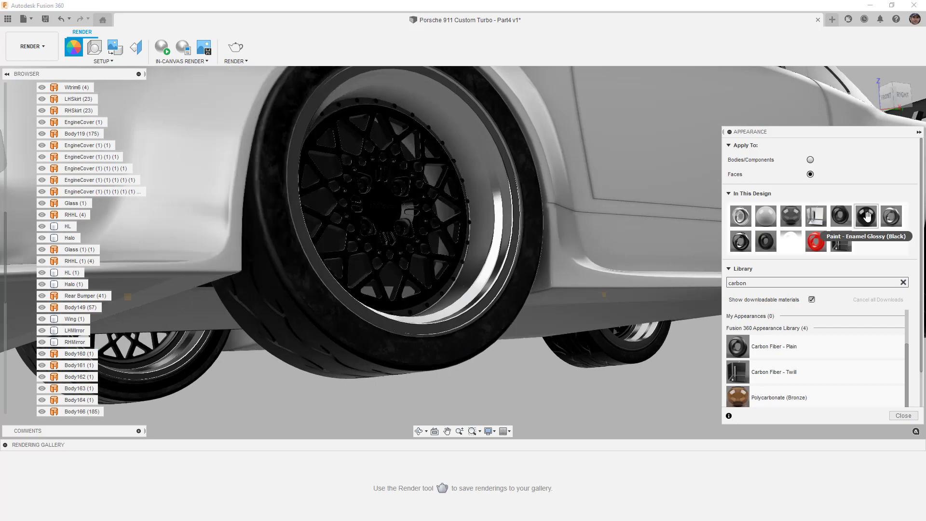
left_click(458, 268)
scroll(438, 270, "down", 6)
key("Escape")
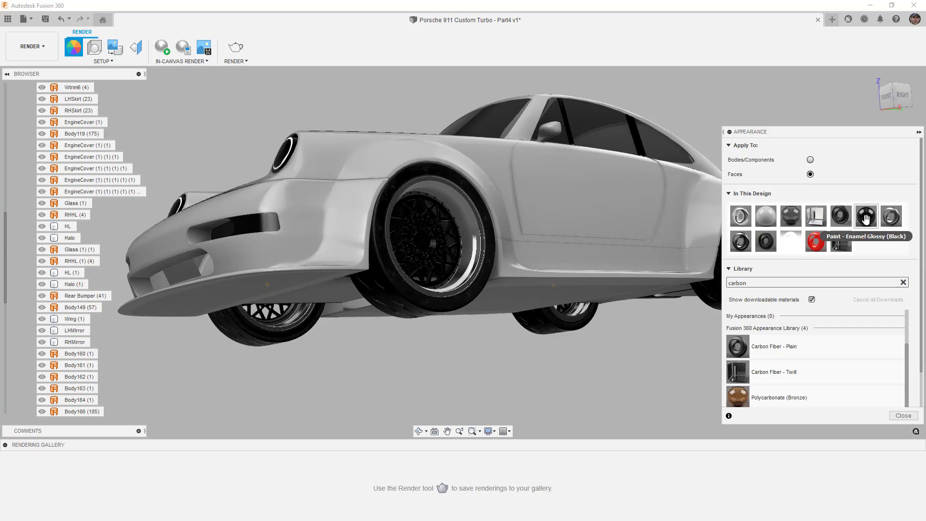
middle_click_drag(668, 245, 669, 276, "shift")
scroll(642, 137, "up", 3)
scroll(642, 144, "down", 5)
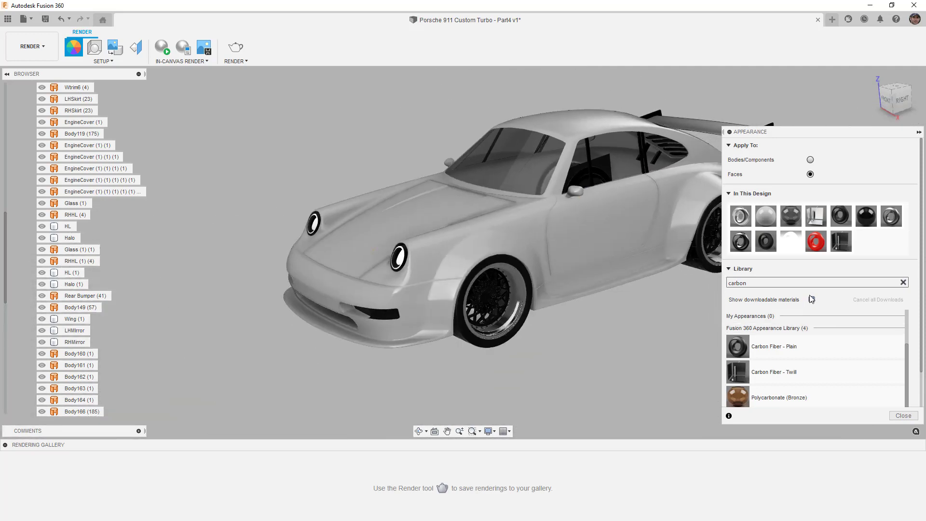
- Replace the design's Paint - Enamel Glossy (Black) with the library's Paint - Enamel Glossy (Blue), and swap it back to Paint - Enamel Glossy (Black)
left_click(904, 282)
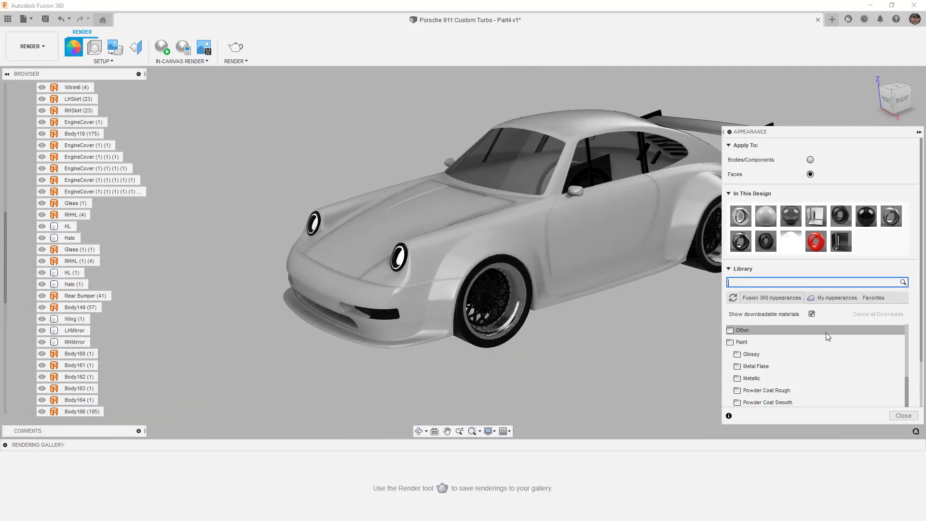
left_click(759, 356)
scroll(763, 365, "down", 1)
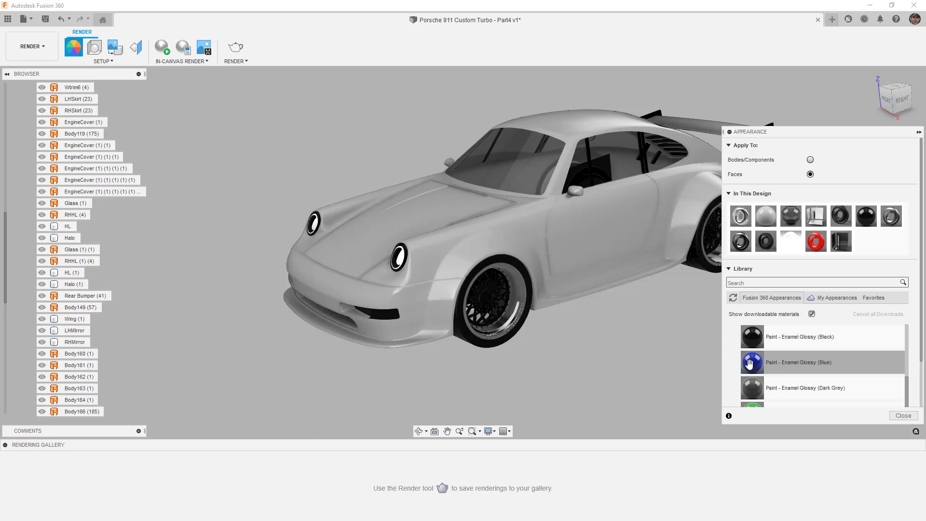
left_click_drag(753, 363, 867, 214)
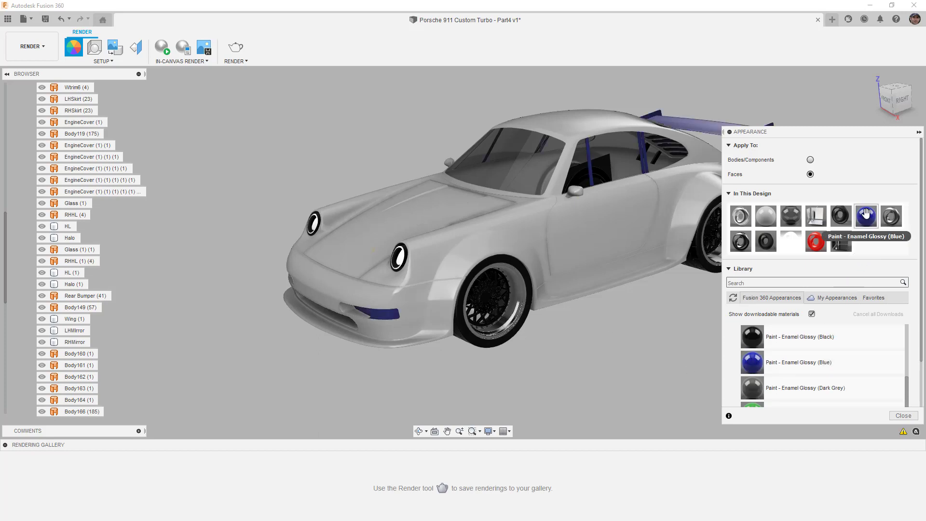
left_click(392, 346)
mouse_move(554, 327)
middle_mouse_down("shift")
mouse_move(488, 338)
mouse_move(575, 321)
mouse_move(554, 325)
mouse_move(557, 336)
middle_mouse_up("shift")
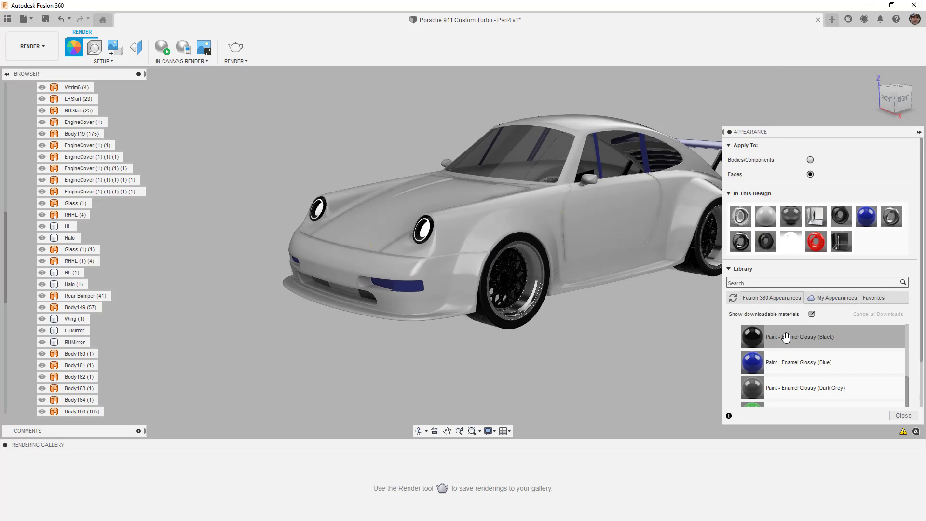
mouse_move(760, 333)
left_mouse_down()
mouse_move(786, 338)
mouse_move(868, 239)
mouse_move(867, 215)
left_mouse_up()
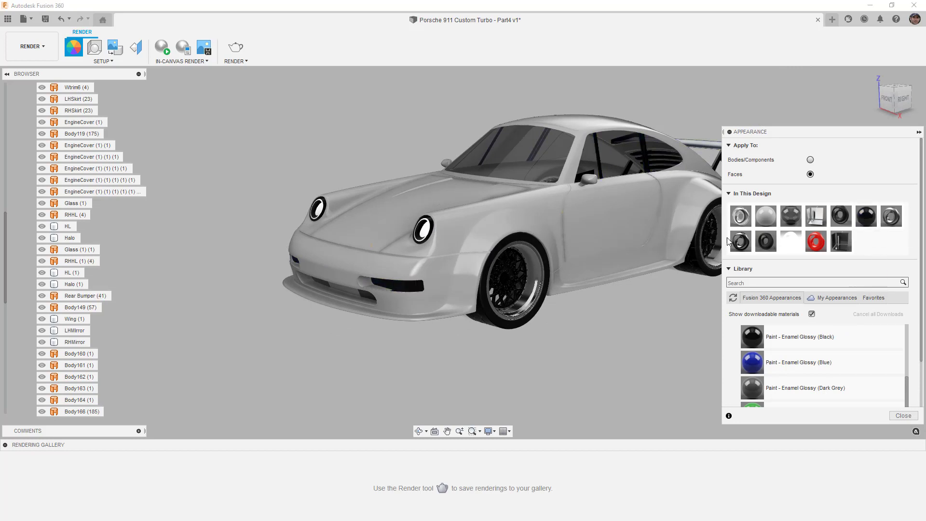
left_click(413, 244)
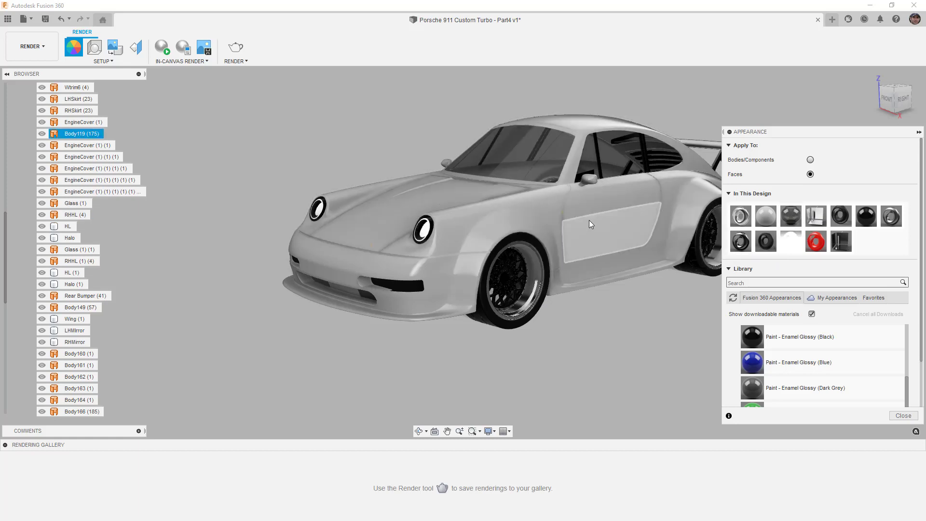
- Darken the Glass (Grey) appearance by setting its colour to RGB 73, 73, 73, and finish appearance editing
right_click(792, 216)
left_click(806, 223)
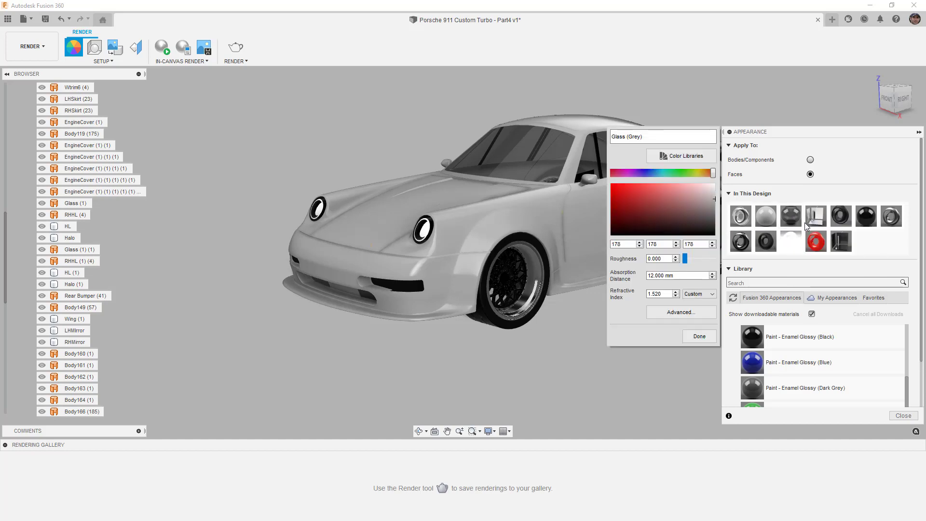
left_click_drag(716, 200, 716, 222)
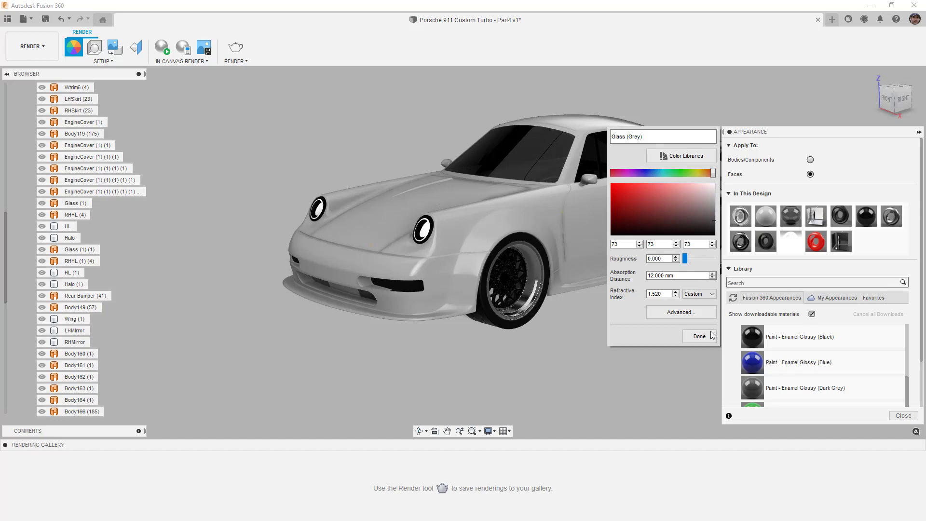
left_click(699, 337)
left_click(427, 234)
scroll(428, 235, "up", 1)
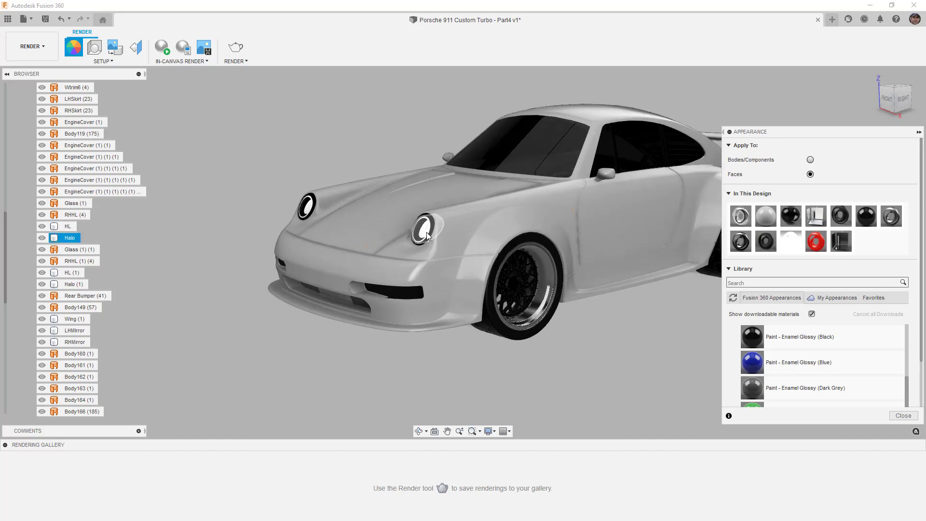
scroll(425, 237, "down", 2)
mouse_move(500, 268)
middle_mouse_down("shift")
mouse_move(432, 275)
mouse_move(489, 271)
middle_mouse_up("shift")
left_click(904, 416)
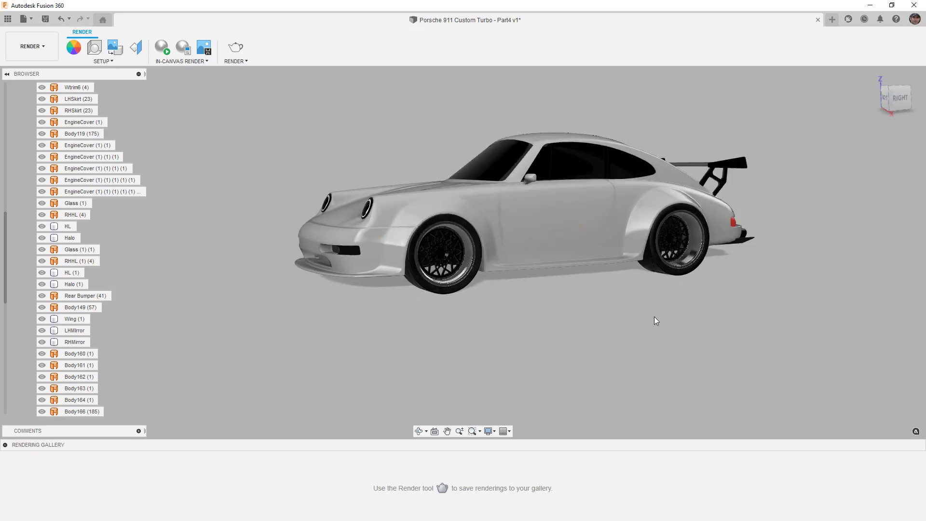
- Set the scene's environment to Dry lake bed from the environment library
left_click(95, 52)
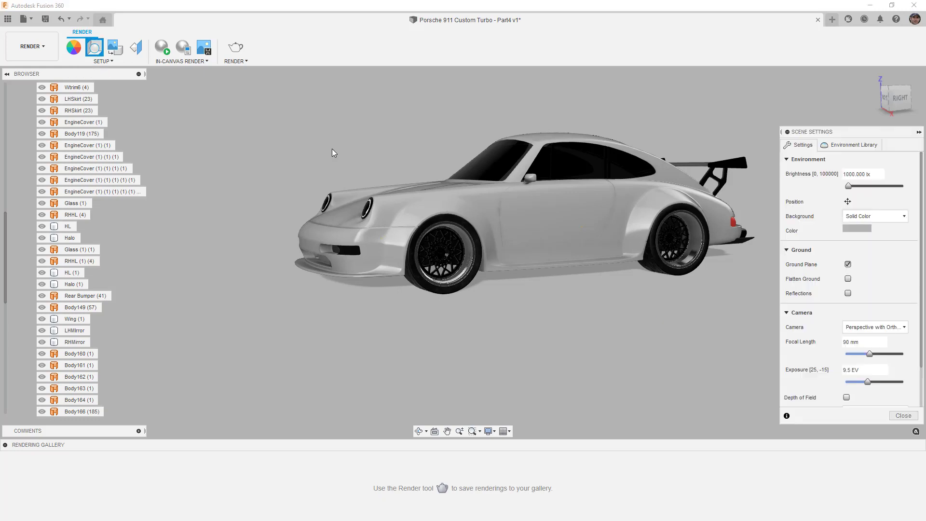
left_click(845, 146)
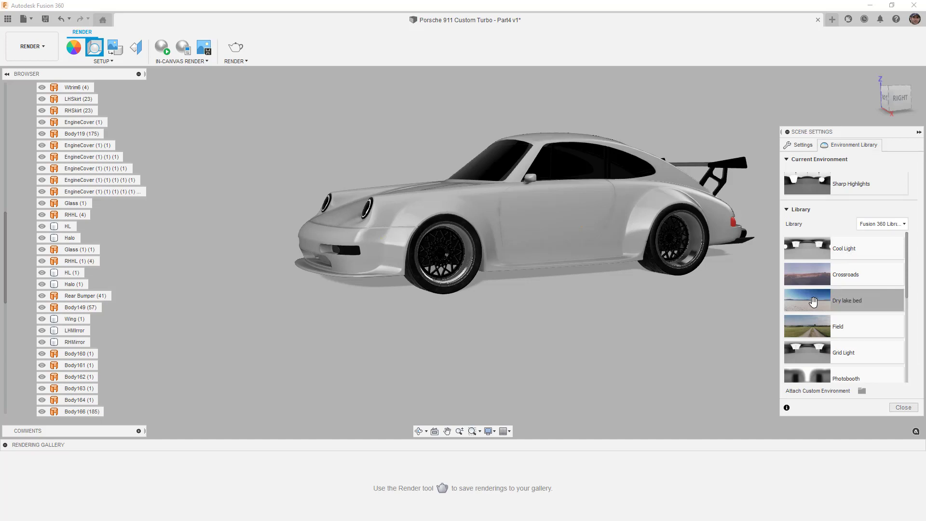
left_click_drag(643, 314, 643, 315)
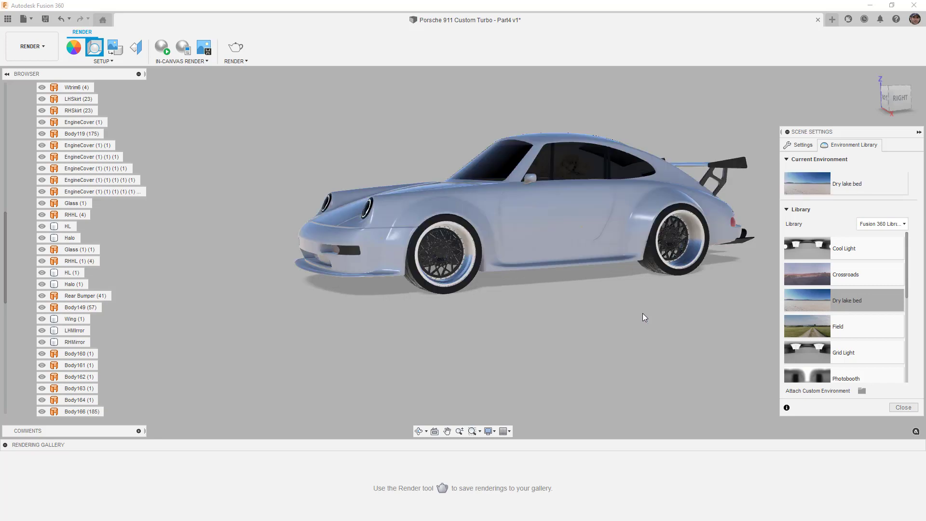
middle_click_drag(628, 297, 658, 280, "shift")
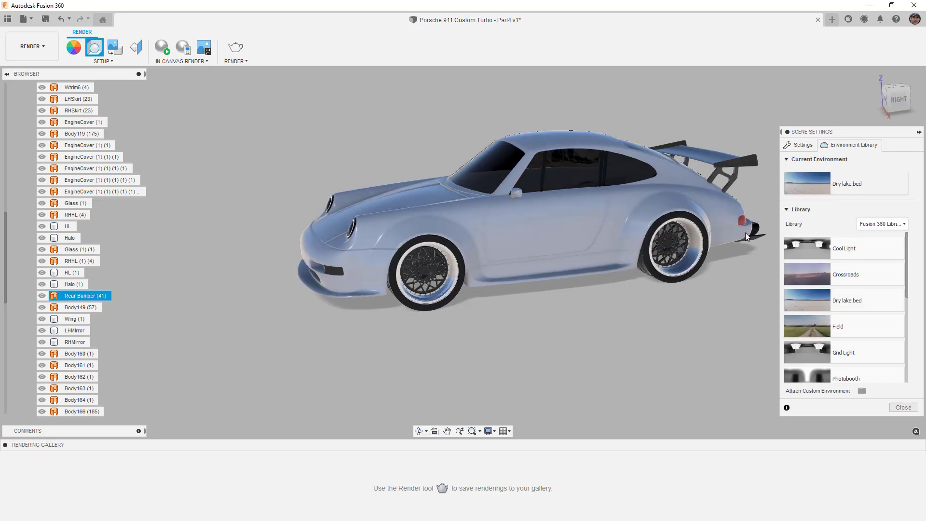
- Change the scene's solid background colour to white
left_click(804, 145)
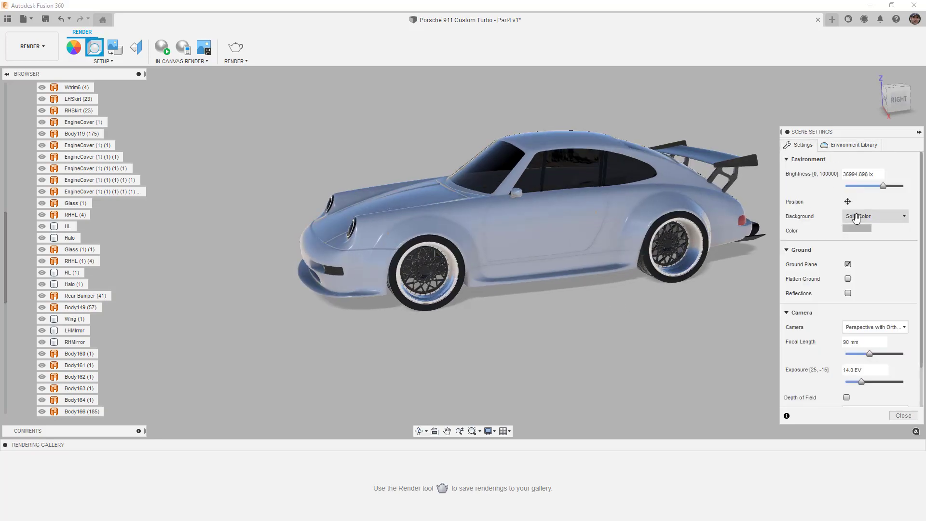
left_click(480, 266)
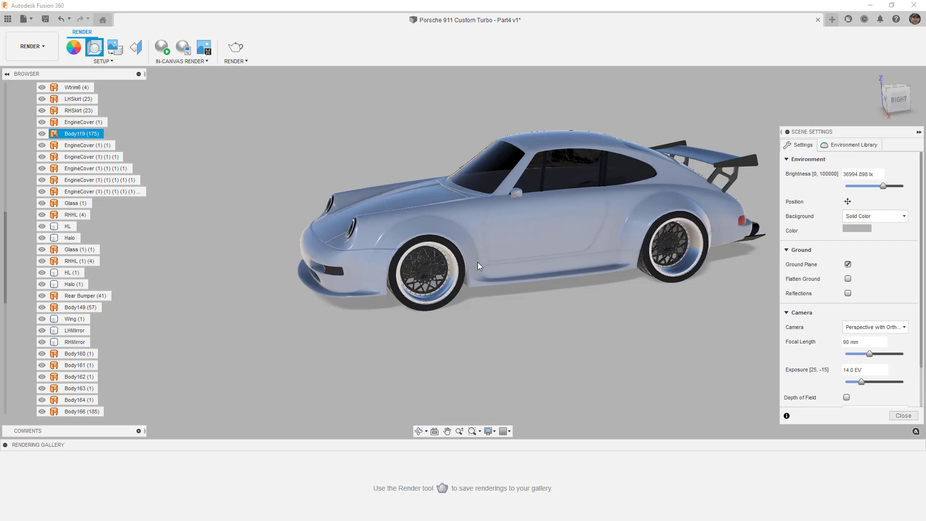
mouse_move(475, 271)
middle_mouse_down("shift")
mouse_move(525, 264)
mouse_move(486, 268)
middle_mouse_up("shift")
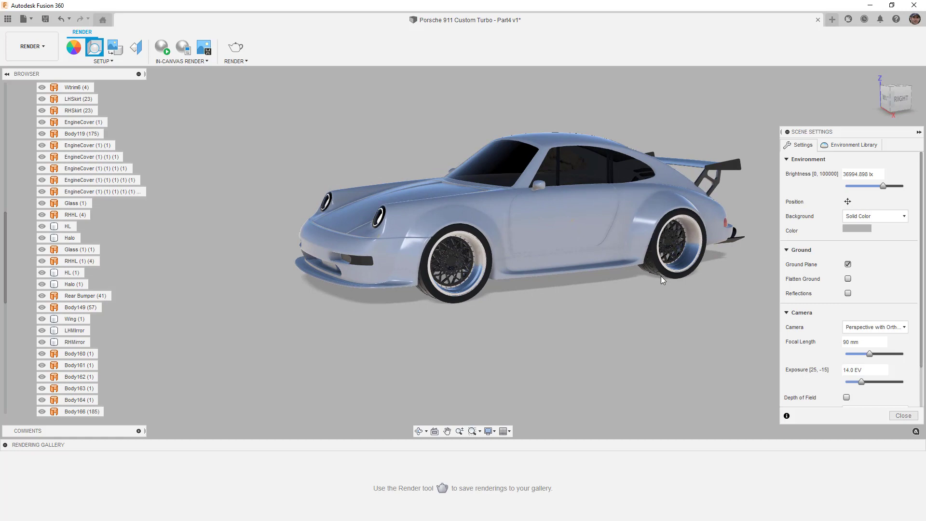
left_click(865, 227)
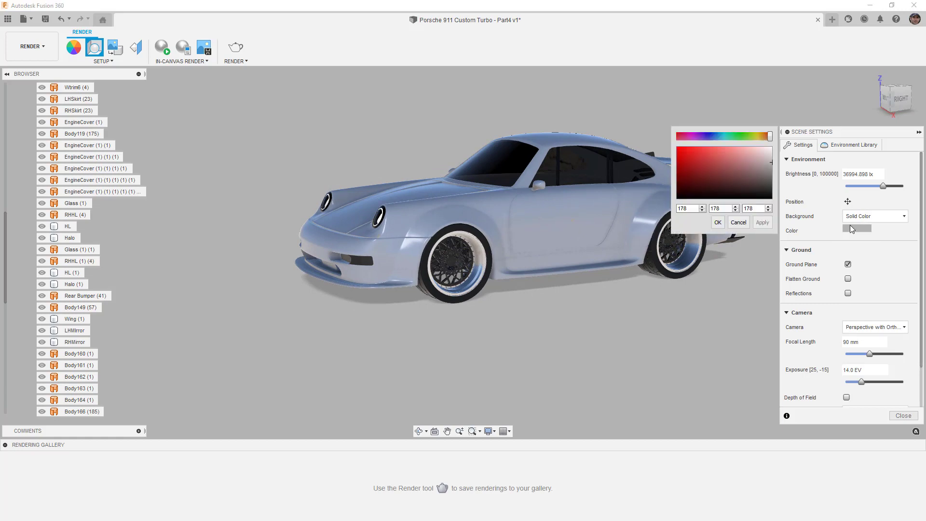
left_click(719, 222)
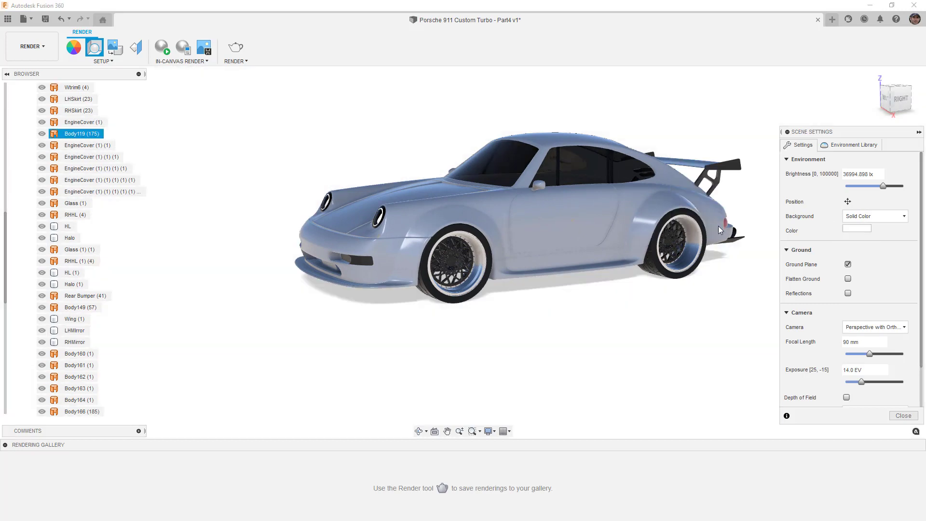
mouse_move(697, 277)
middle_mouse_down("shift")
mouse_move(622, 263)
mouse_move(696, 267)
mouse_move(706, 281)
middle_mouse_up("shift")
- Switch the scene background from a solid colour to Environment
left_click(883, 218)
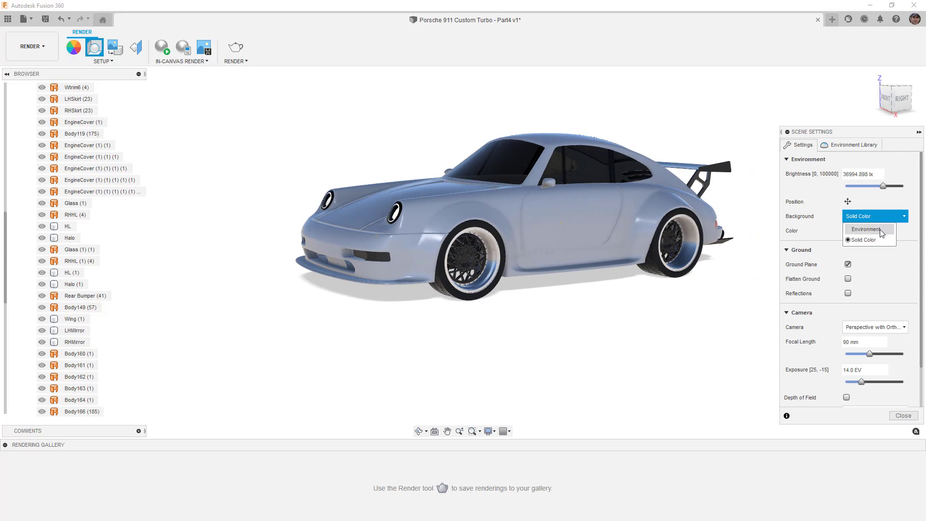
left_click(881, 230)
mouse_move(710, 278)
middle_mouse_down("shift")
mouse_move(706, 270)
mouse_move(683, 279)
mouse_move(698, 283)
middle_mouse_up("shift")
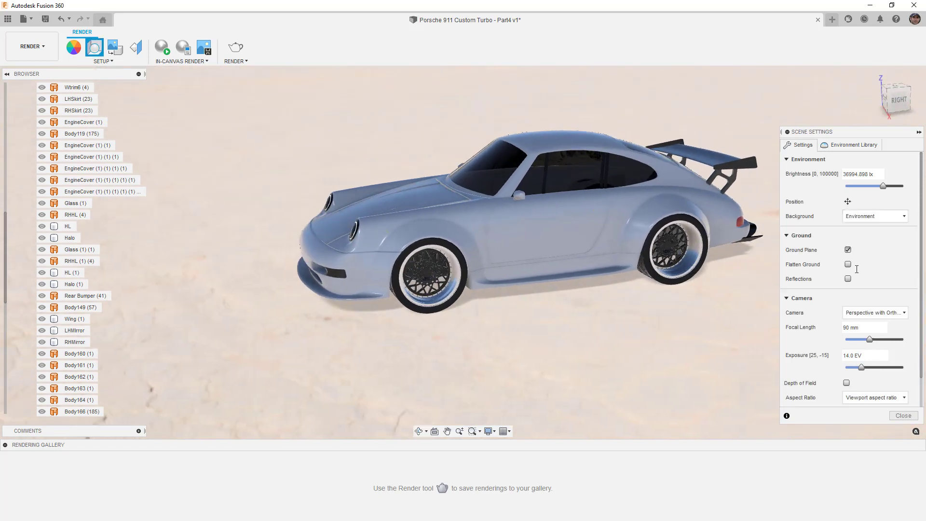
- Examine how the car sits on the environment's ground and horizon from different distances and a low side angle
scroll(656, 293, "down", 4)
scroll(655, 295, "up", 4)
scroll(655, 297, "down", 2)
scroll(603, 256, "down", 4)
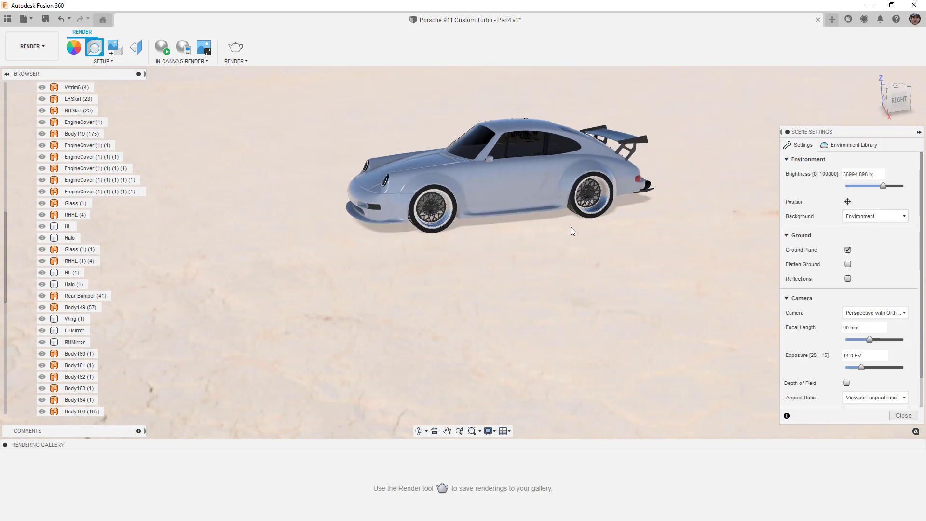
scroll(575, 238, "up", 4)
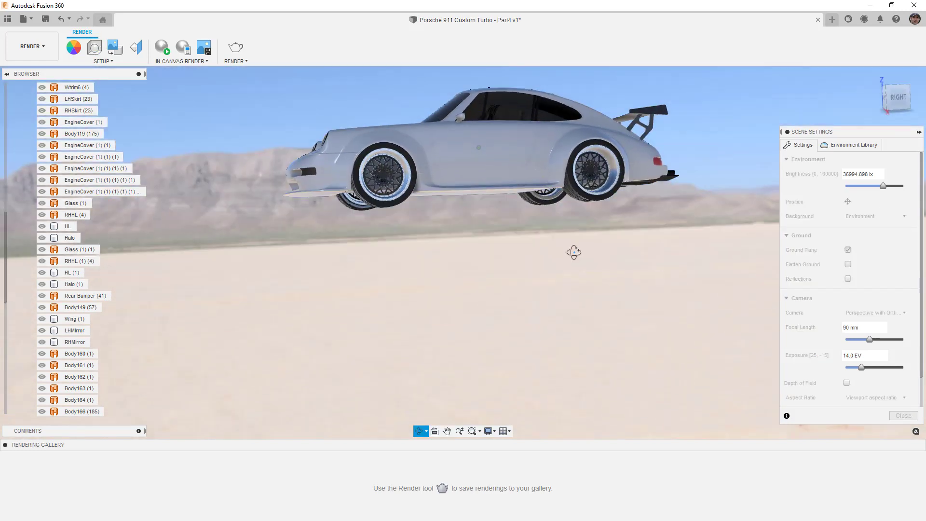
scroll(574, 259, "up", 2)
scroll(574, 256, "down", 3)
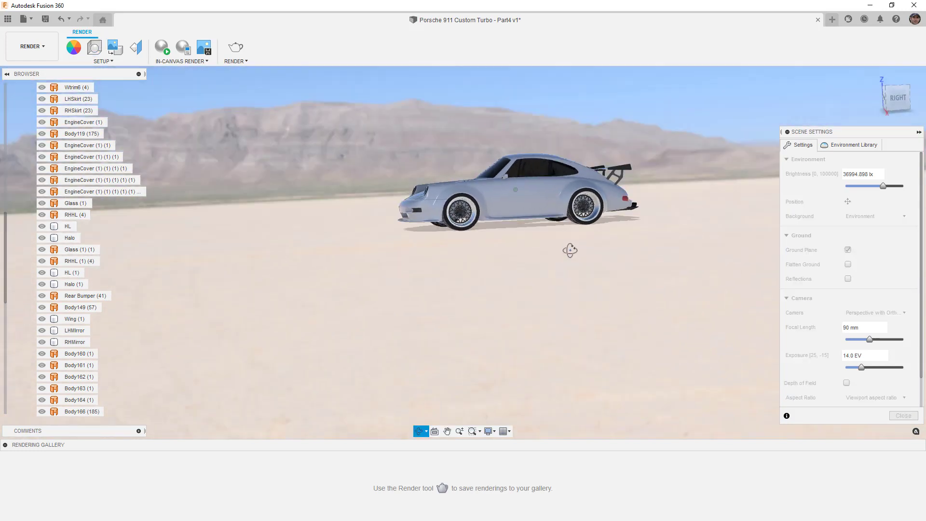
scroll(571, 252, "up", 3)
- Enable Flatten Ground for the scene and frame the car from a low front three-quarter angle
middle_click_drag(570, 252, 579, 267, "shift")
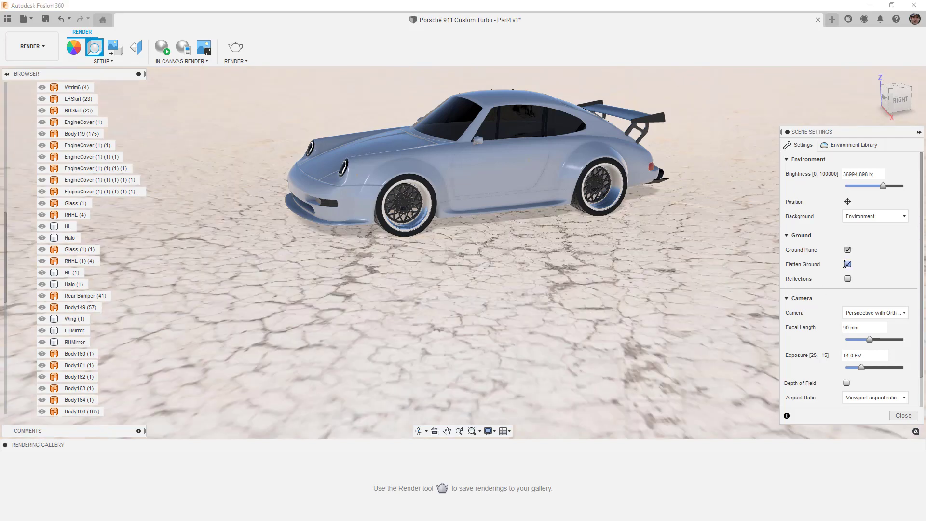
scroll(611, 276, "down", 5)
middle_click_drag(610, 276, 581, 327, "shift")
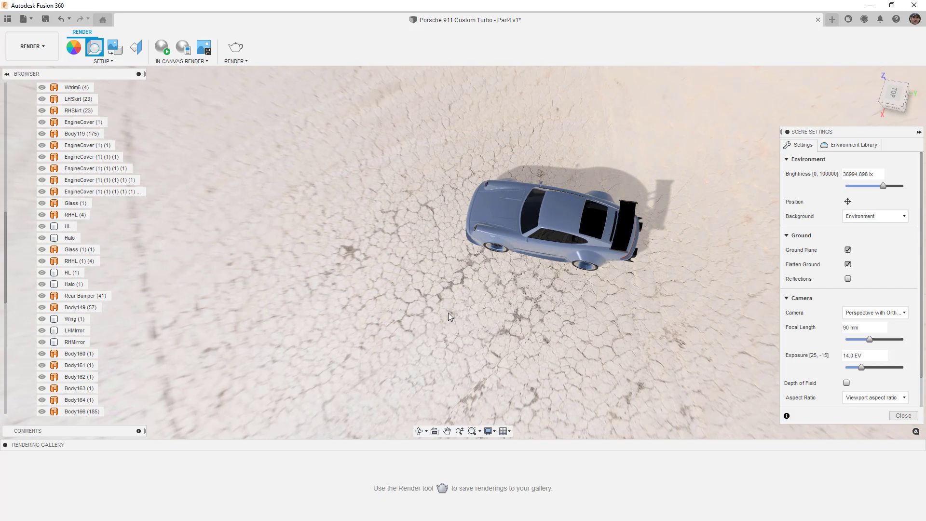
scroll(550, 273, "up", 6)
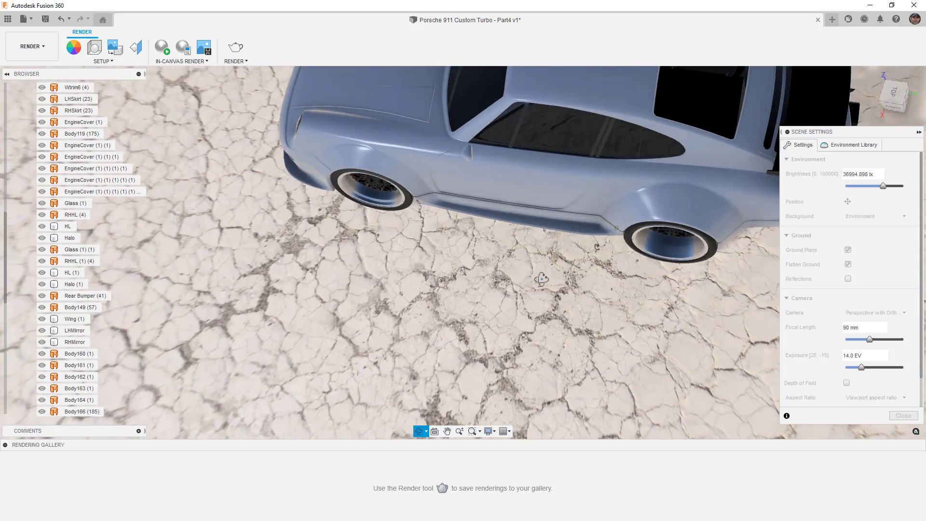
middle_click_drag(542, 279, 592, 233, "shift")
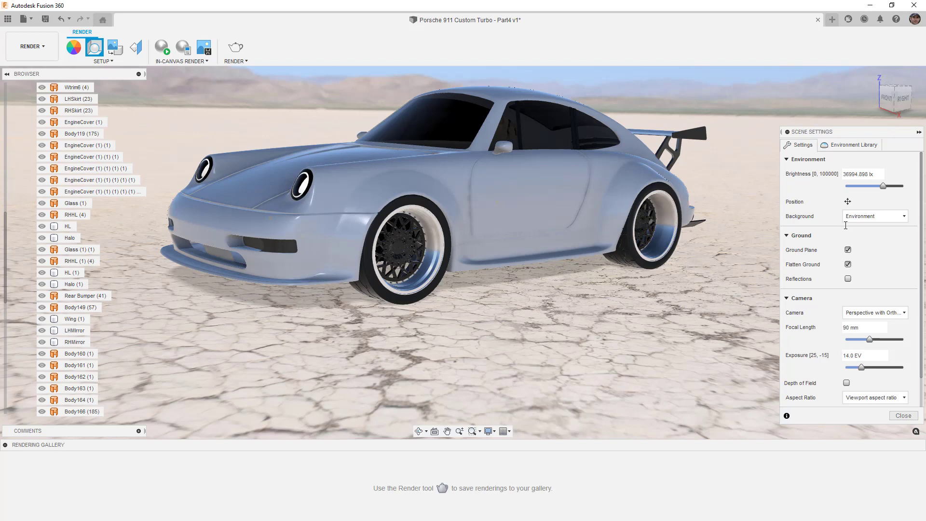
- Adjust the environment's position with a rotation of 78.5 deg and a ground scale of 0.971
left_click(848, 202)
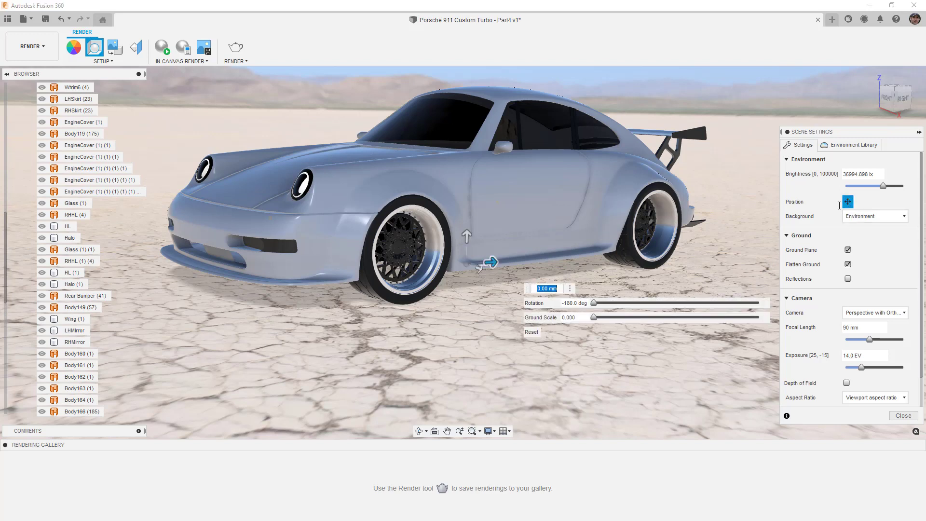
left_click_drag(594, 303, 714, 304)
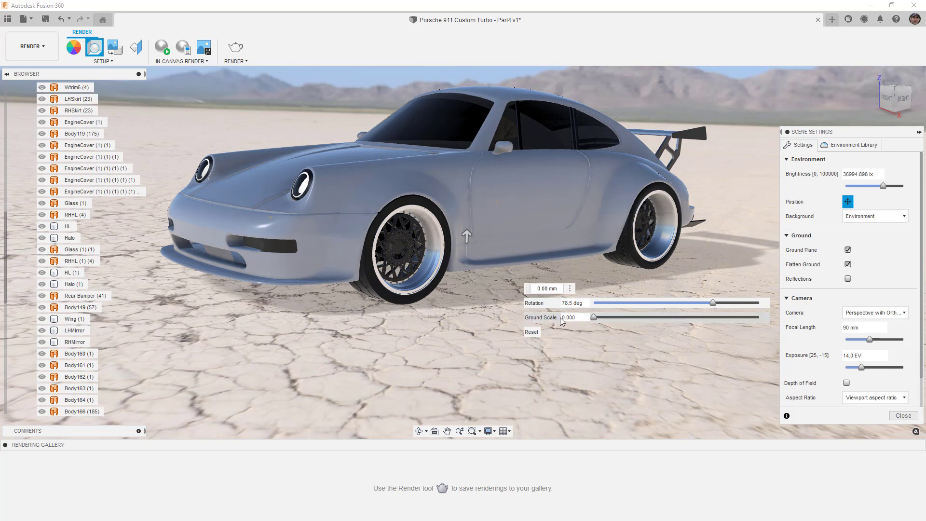
left_click_drag(594, 318, 674, 320)
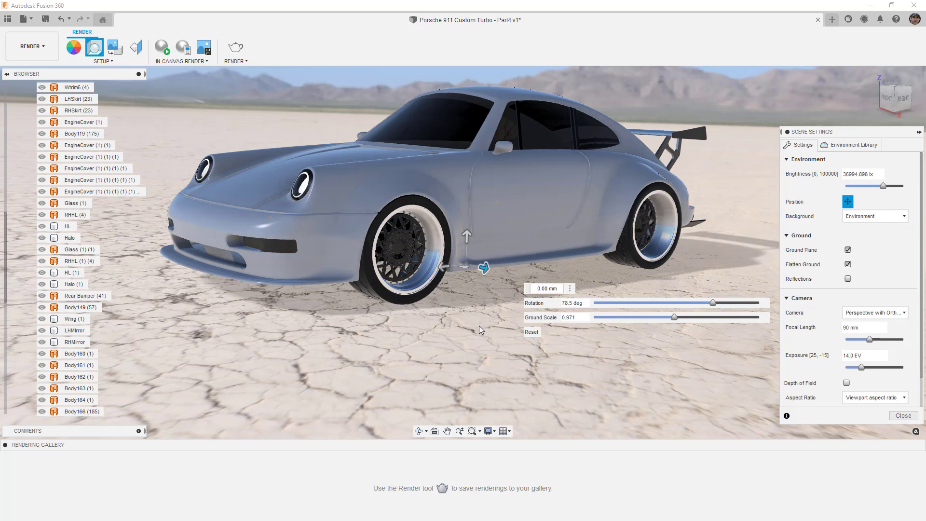
- Finish positioning the environment and replace it with the Plaza environment from the library
left_click(842, 202)
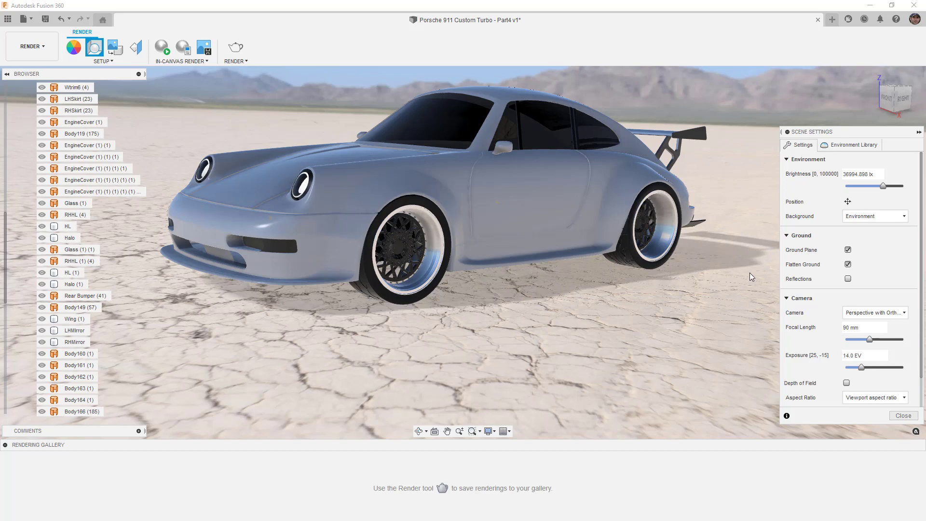
left_click(849, 146)
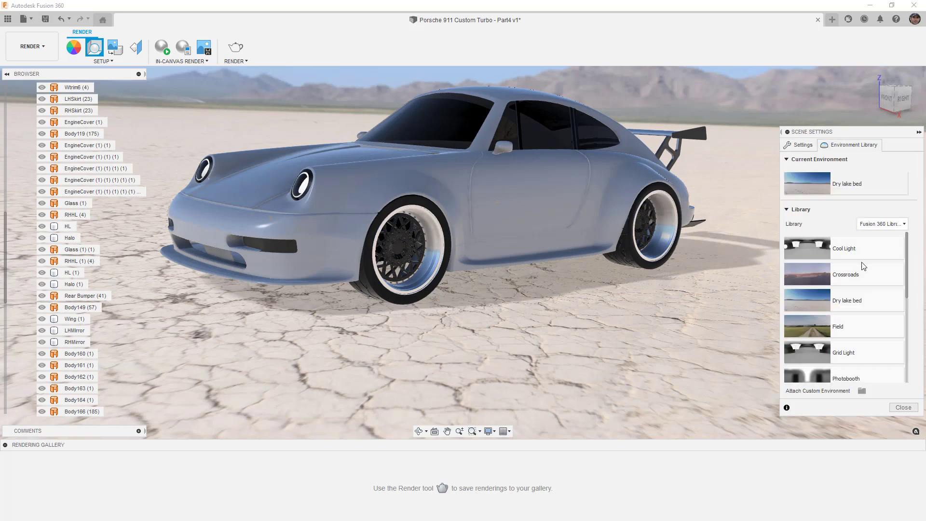
scroll(864, 290, "down", 2)
left_click_drag(844, 348, 670, 318)
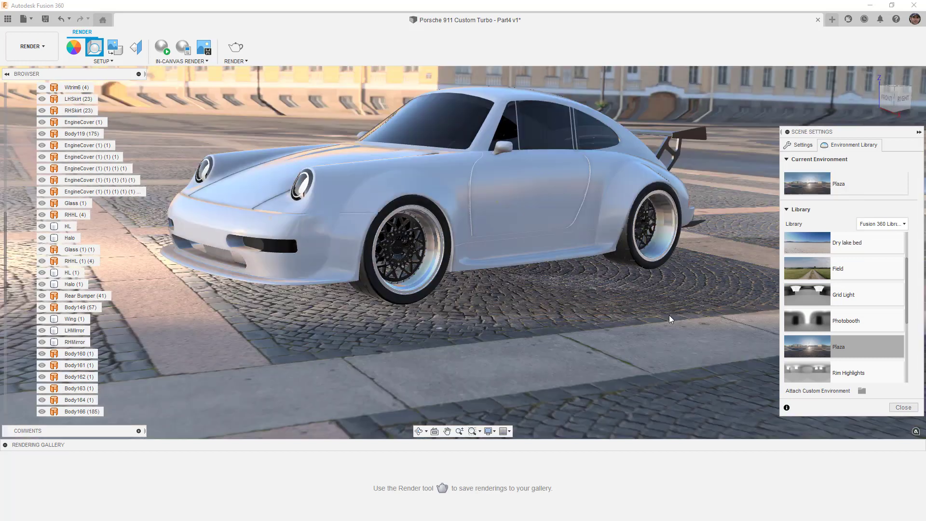
- Examine how the car sits in the Plaza environment from low front, side and rear three-quarter angles
mouse_move(622, 314)
middle_mouse_down("shift")
mouse_move(609, 306)
mouse_move(626, 309)
middle_mouse_up("shift")
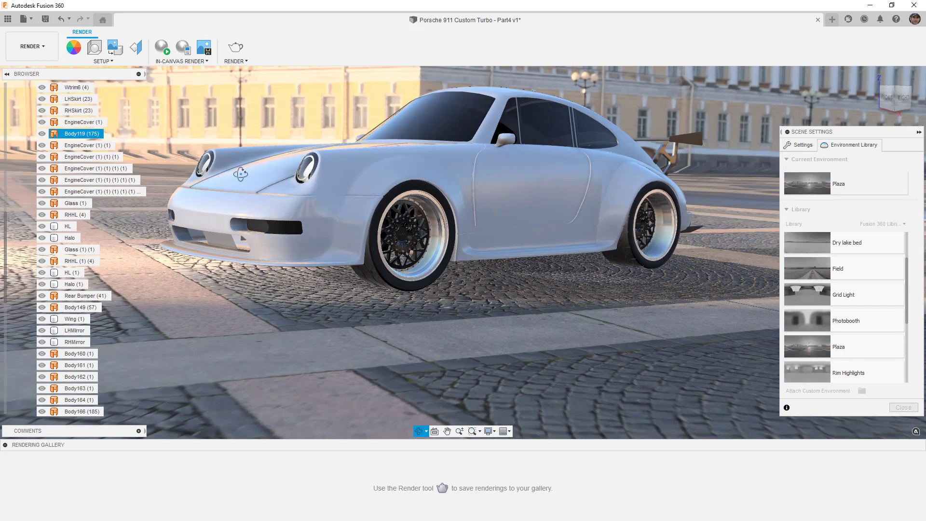
middle_click_drag(486, 182, 246, 175, "shift")
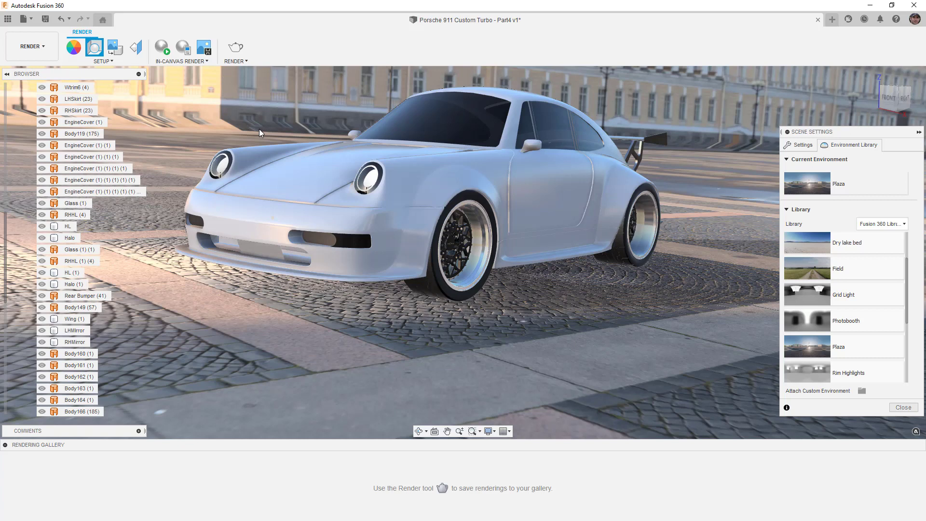
left_click(318, 167)
mouse_move(319, 168)
middle_mouse_down("shift")
mouse_move(309, 169)
mouse_move(317, 169)
middle_mouse_up("shift")
middle_click_drag(781, 244, 554, 243, "shift")
middle_click_drag(316, 229, 219, 227, "shift")
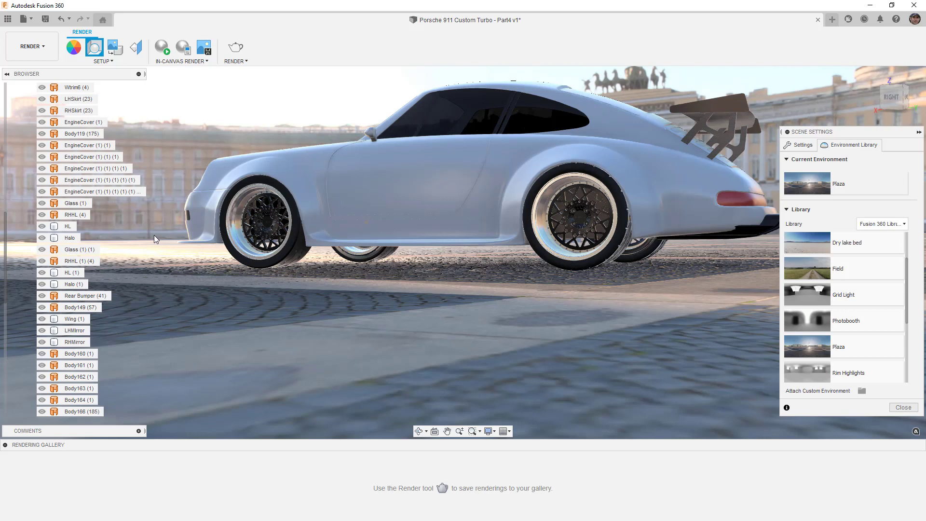
middle_click_drag(297, 244, 528, 261, "shift")
- Turn off Flatten Ground and set the environment's rotation to 76.4 deg
left_click(799, 145)
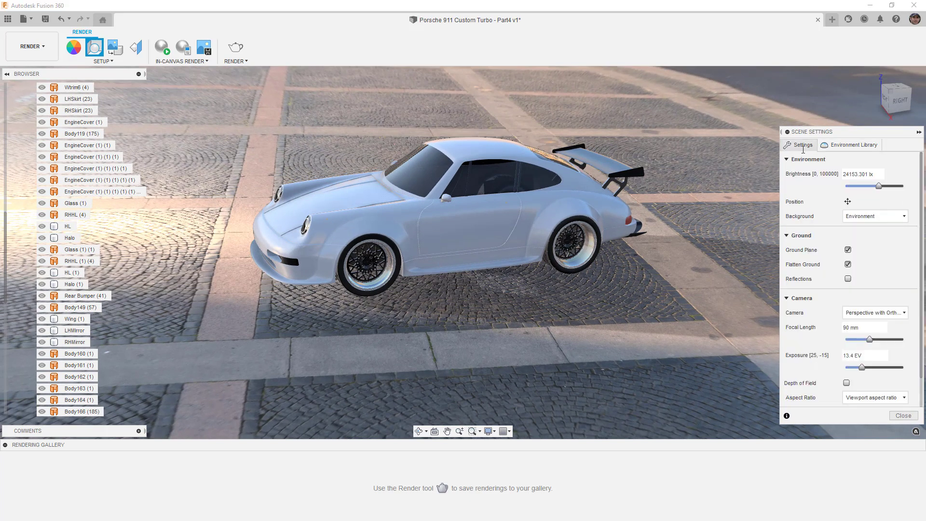
left_click(848, 264)
middle_click_drag(782, 271, 679, 283, "shift")
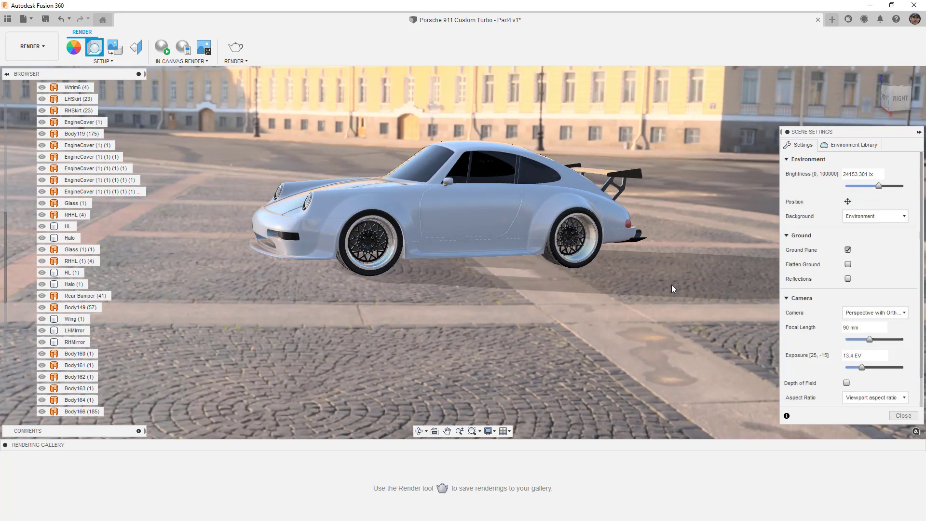
left_click(848, 201)
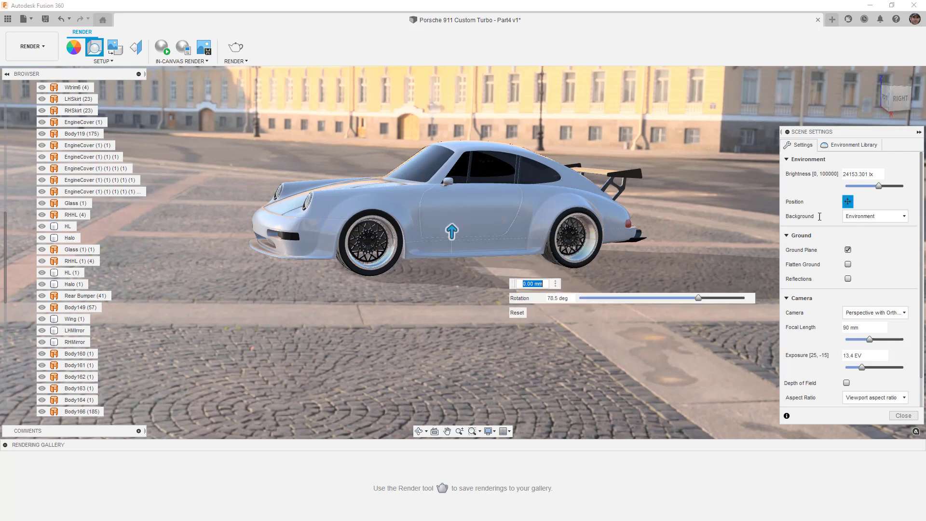
mouse_move(699, 298)
left_mouse_down()
mouse_move(653, 299)
mouse_move(713, 299)
mouse_move(698, 299)
left_mouse_up()
left_click(848, 202)
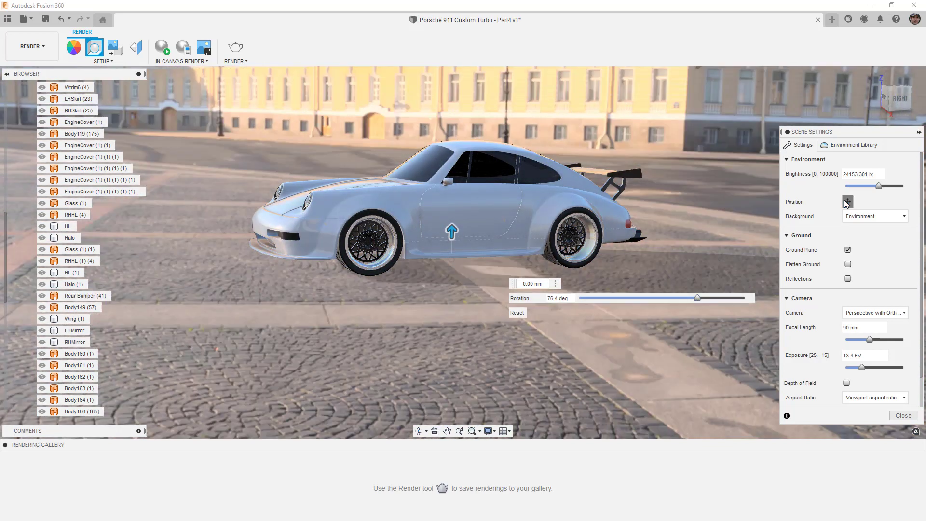
- Replace the Plaza environment with Crossroads from the environment library
left_click(852, 145)
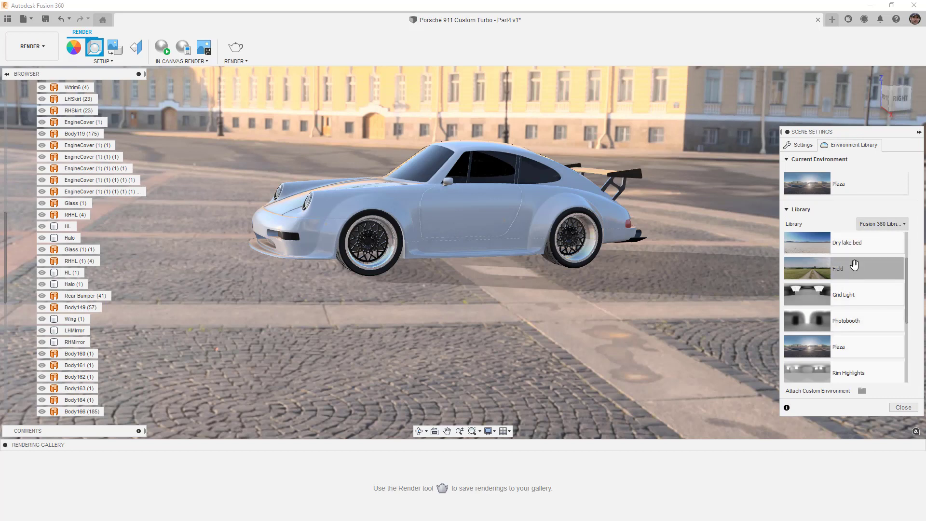
scroll(856, 249, "up", 2)
left_click_drag(856, 275, 691, 288)
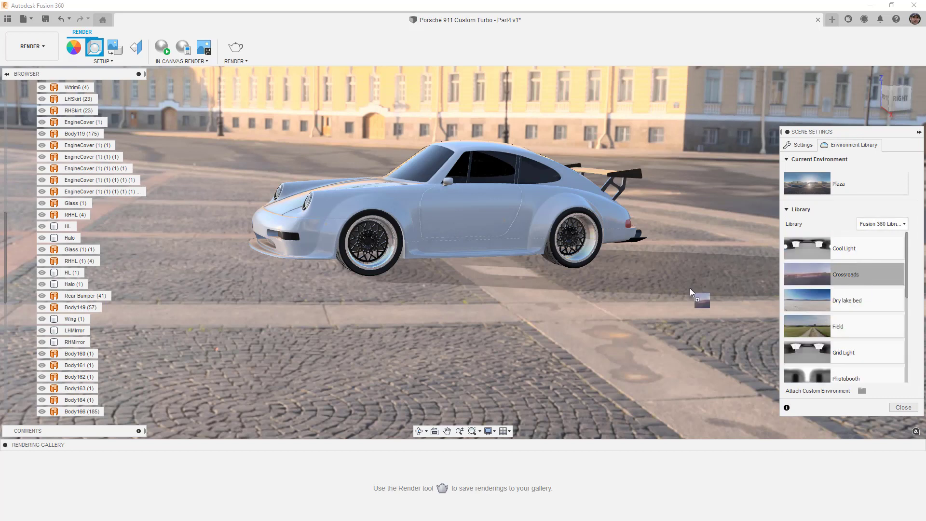
middle_click_drag(690, 291, 500, 310, "shift")
- Enable Flatten Ground for the Crossroads scene and view the car on the road from a raised front three-quarter angle
left_click(800, 145)
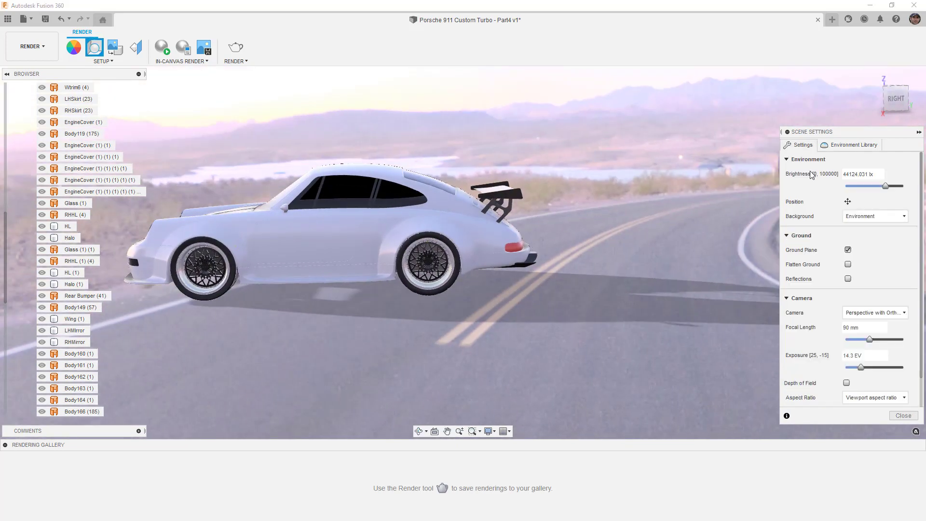
left_click(849, 264)
middle_click_drag(569, 267, 372, 274, "shift")
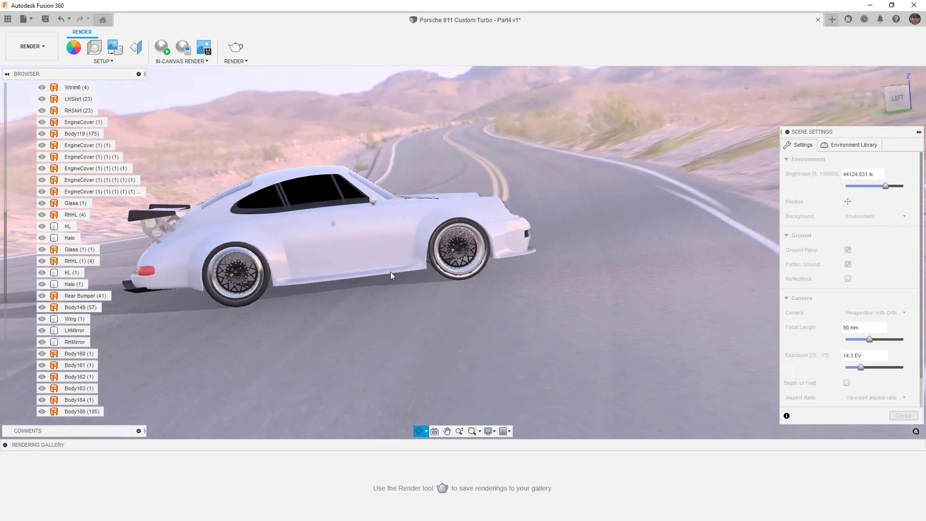
middle_click_drag(549, 126, 560, 180, "shift")
middle_click_drag(557, 265, 536, 263, "shift")
scroll(513, 278, "down", 2)
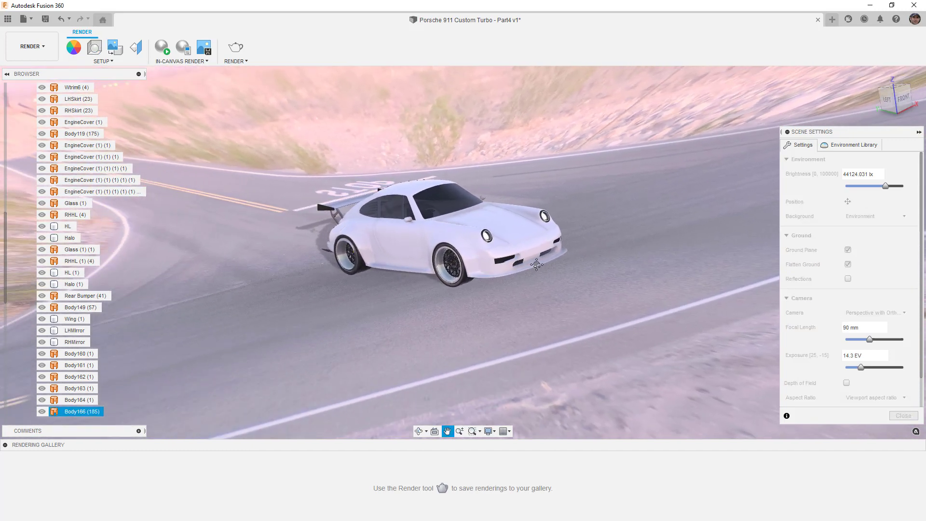
- Adjust the environment's position with a rotation of 11.5 deg and a ground scale of 0.988, aligning the road behind the car
left_click(848, 202)
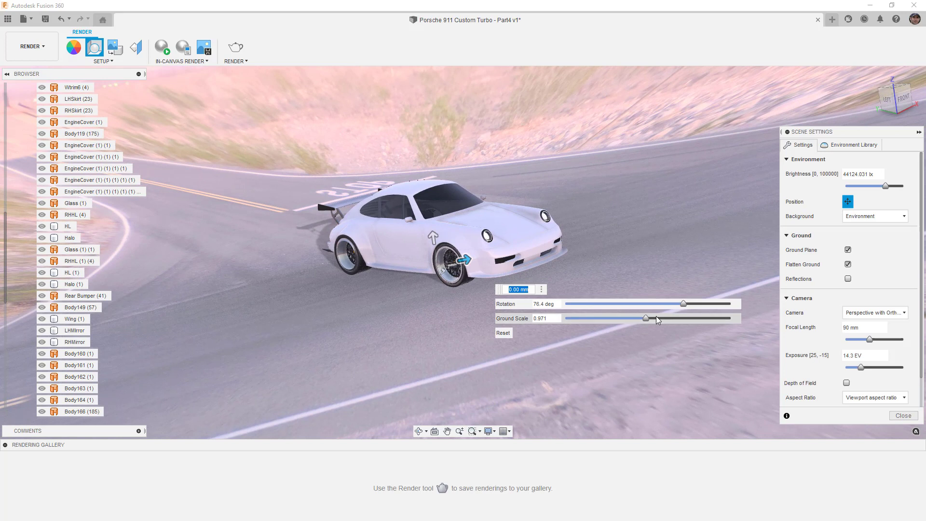
left_click_drag(646, 319, 645, 318)
middle_click_drag(477, 327, 507, 320, "shift")
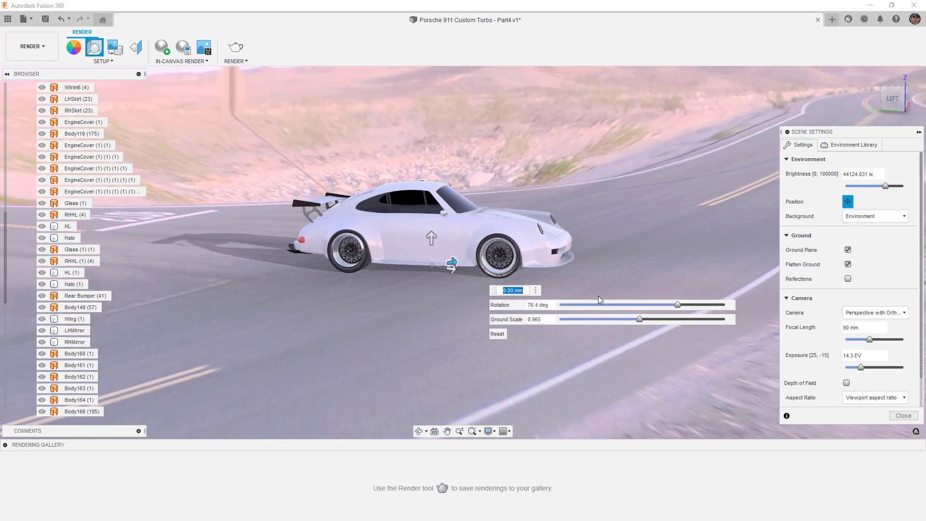
left_click_drag(678, 305, 647, 306)
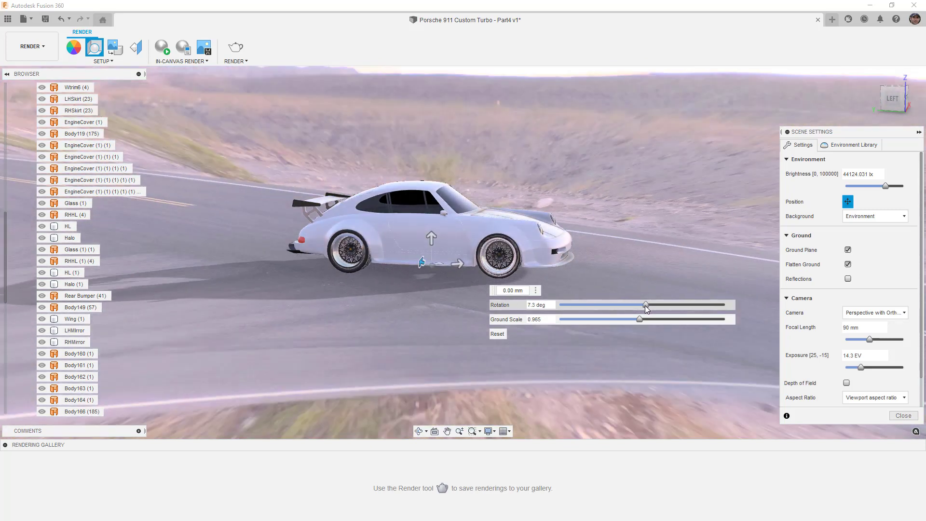
middle_click_drag(653, 268, 603, 287, "shift")
left_click_drag(634, 313, 635, 313)
middle_click_drag(609, 277, 608, 280, "shift")
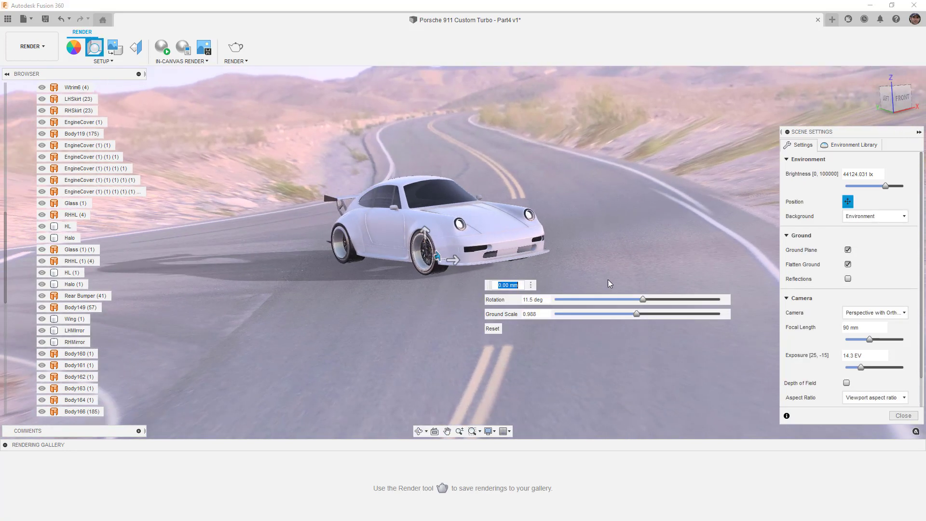
left_click(849, 201)
- Set the camera's focal length to 70 mm and frame the car closely from a low front three-quarter angle
scroll(399, 219, "up", 3)
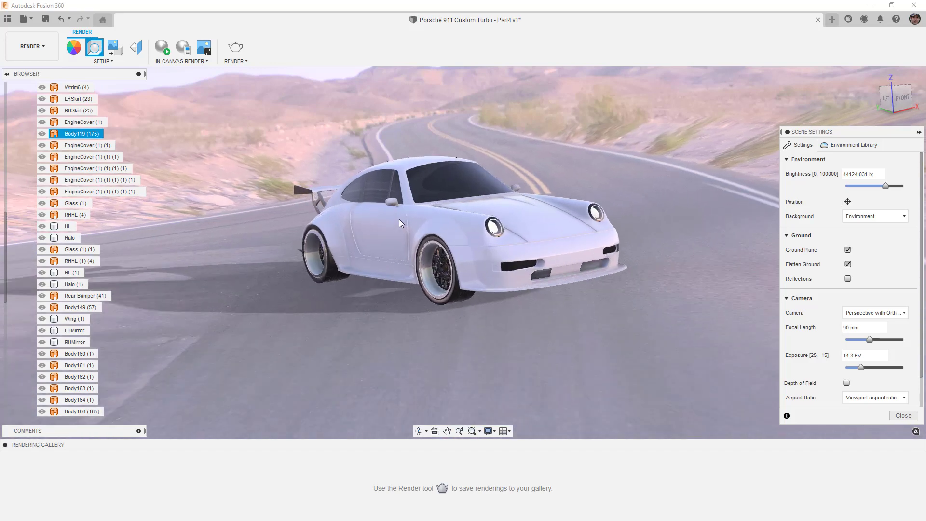
scroll(400, 220, "up", 2)
left_click(612, 276)
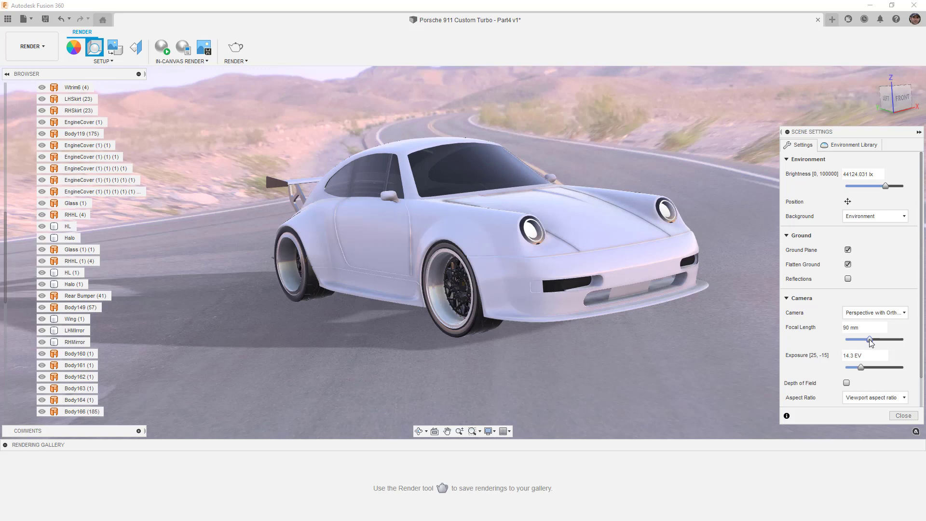
left_click_drag(870, 342, 862, 342)
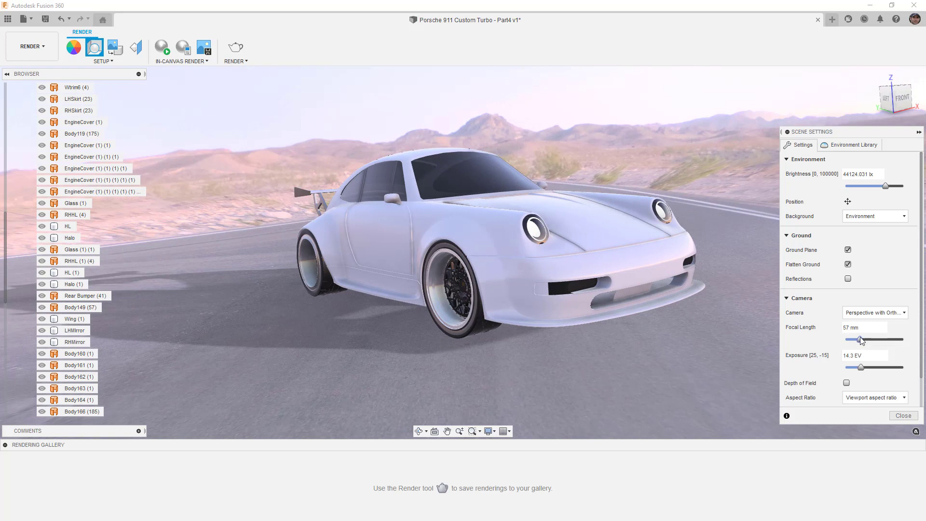
mouse_move(864, 342)
left_mouse_down()
mouse_move(904, 343)
mouse_move(865, 342)
left_mouse_up()
middle_click_drag(620, 333, 357, 249, "shift")
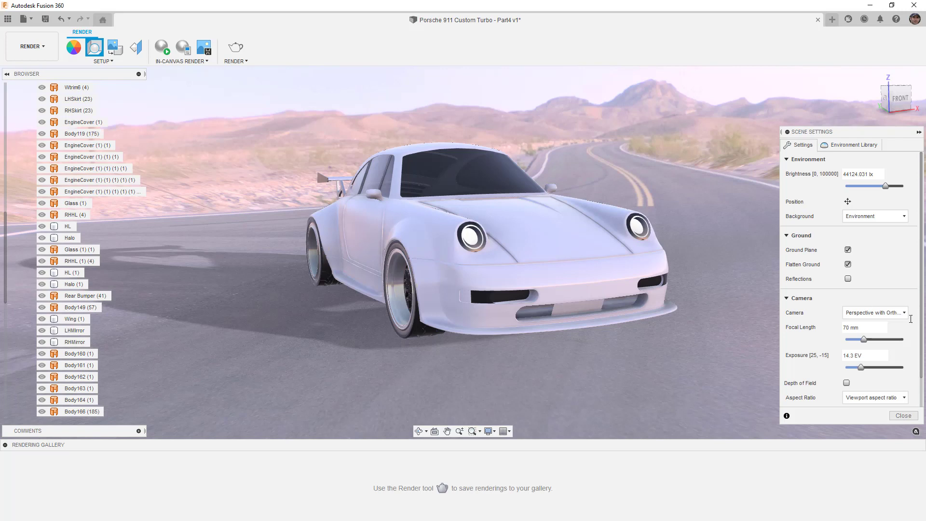
- Enable Depth of Field and place the center of focus on the car's front just above the nearer headlight
left_click(847, 383)
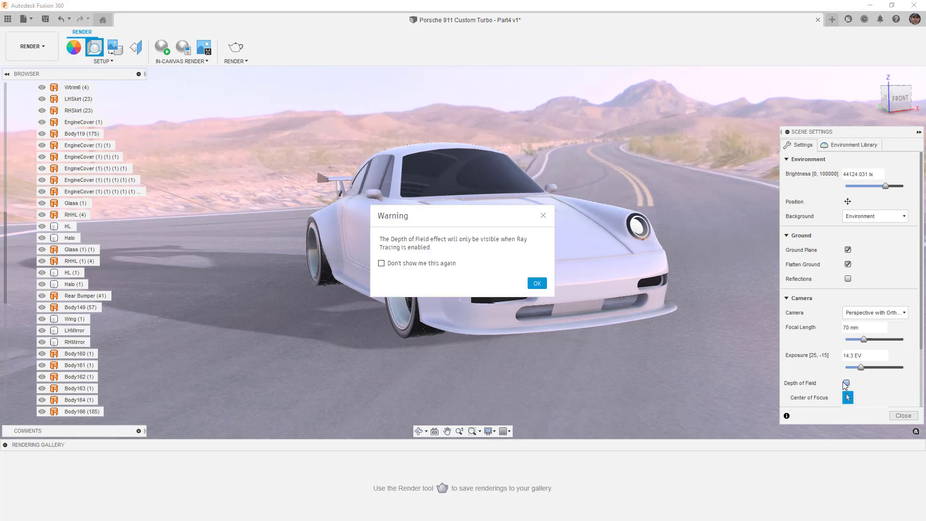
left_click(537, 283)
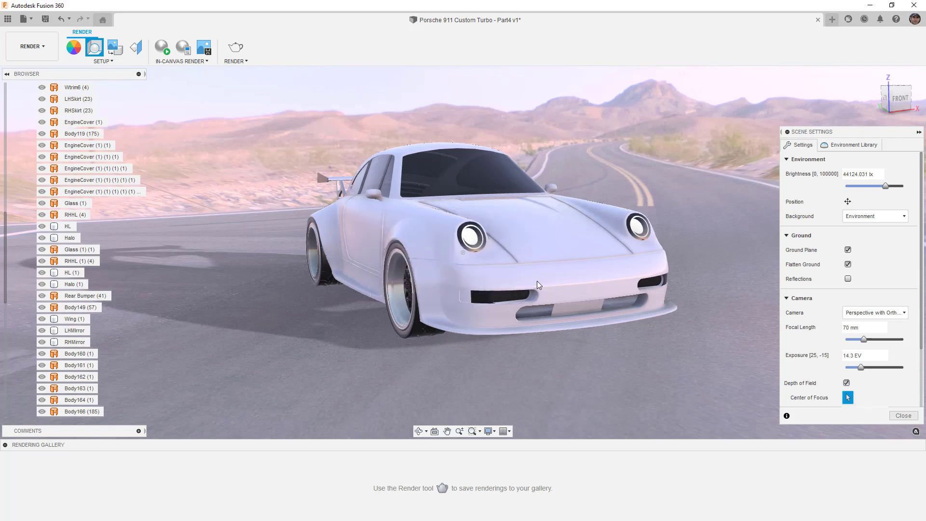
left_click(562, 286)
left_click(848, 397)
- Set the depth-of-field blur to 1.323 and close the scene settings
scroll(815, 319, "down", 3)
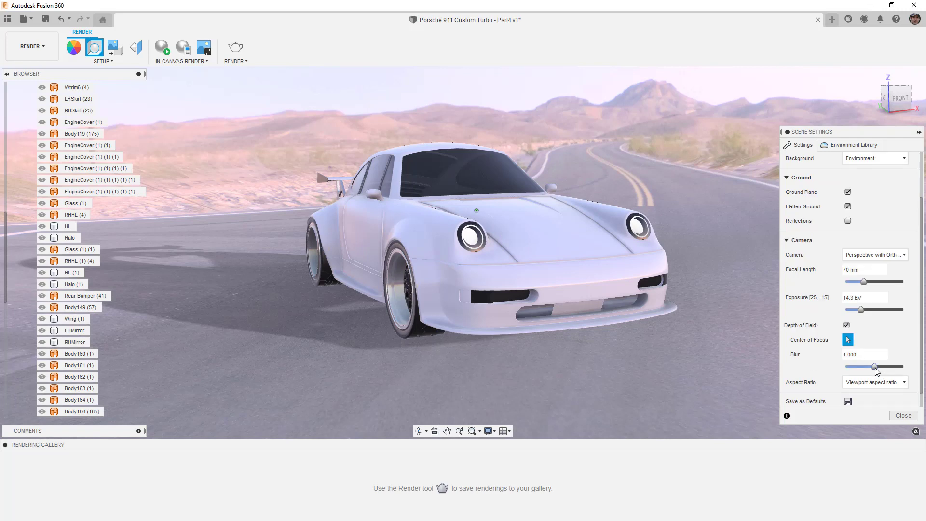
left_click_drag(875, 367, 885, 367)
scroll(830, 358, "down", 1)
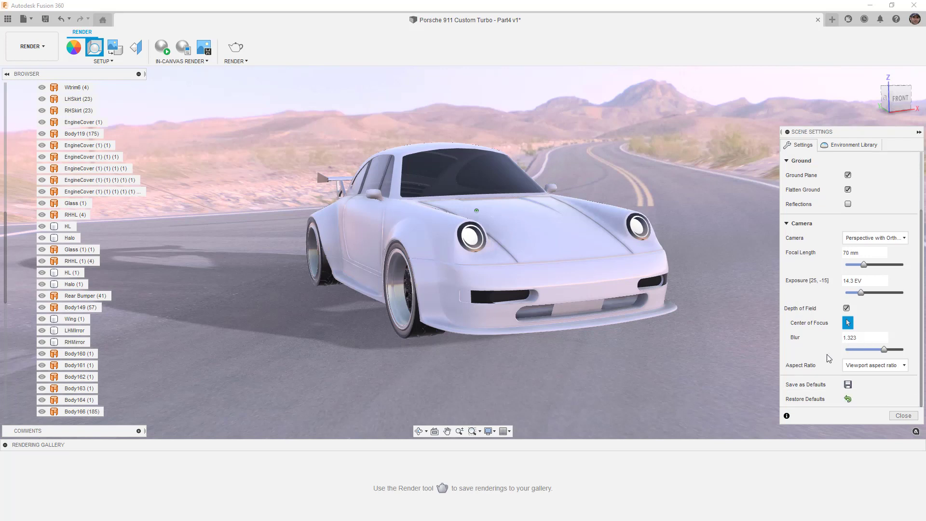
left_click(903, 416)
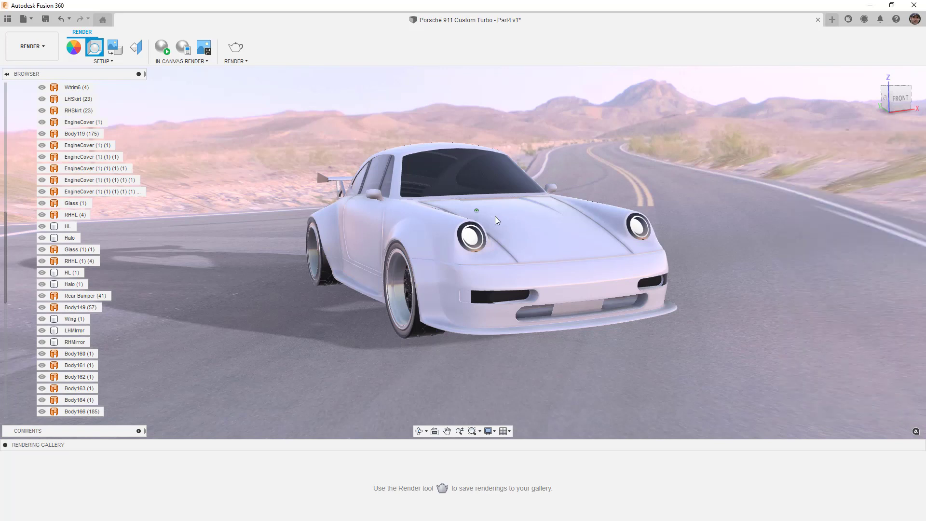
- Run an in-canvas render to check the car's lighting, glowing headlights and background blur, and stop the render
left_click(163, 48)
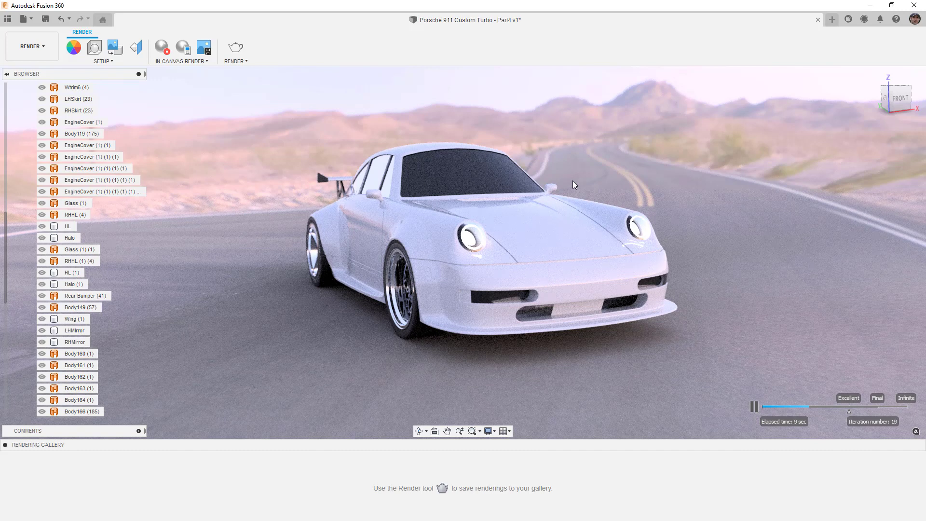
left_click(535, 253)
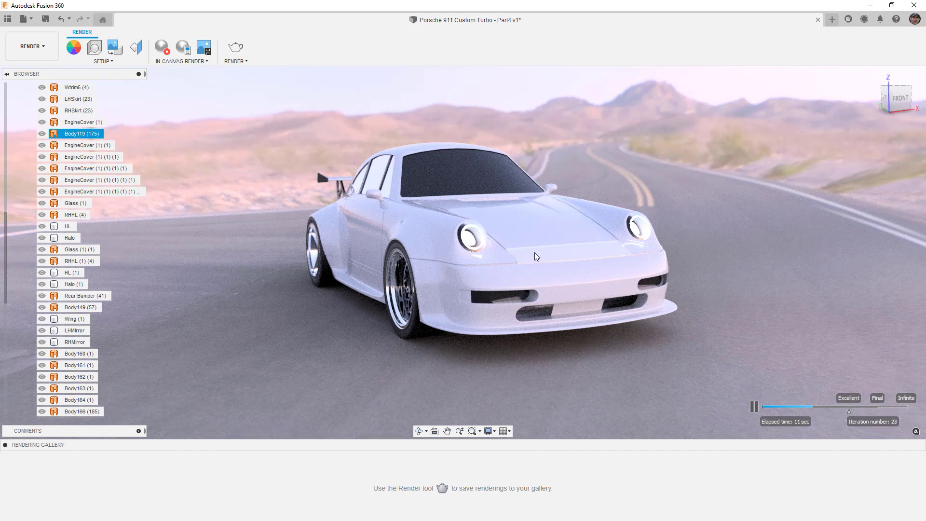
left_click(675, 268)
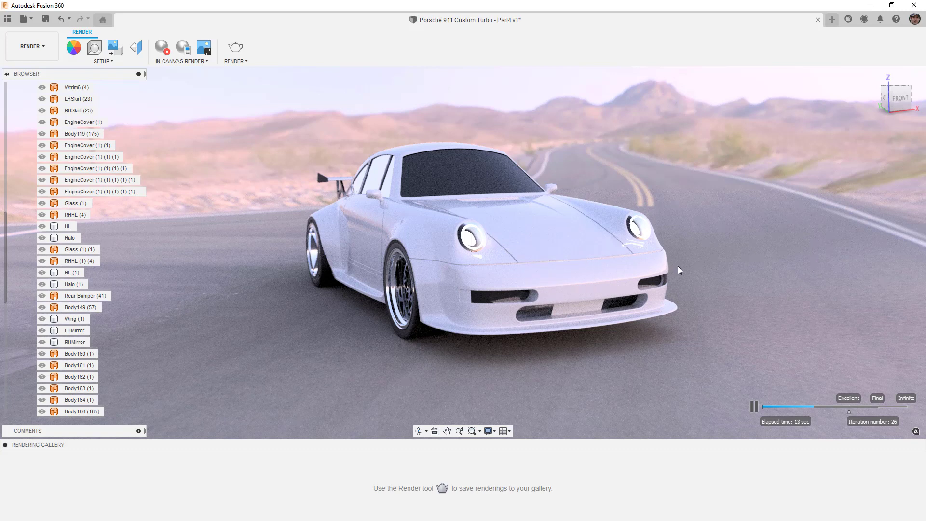
left_click(473, 234)
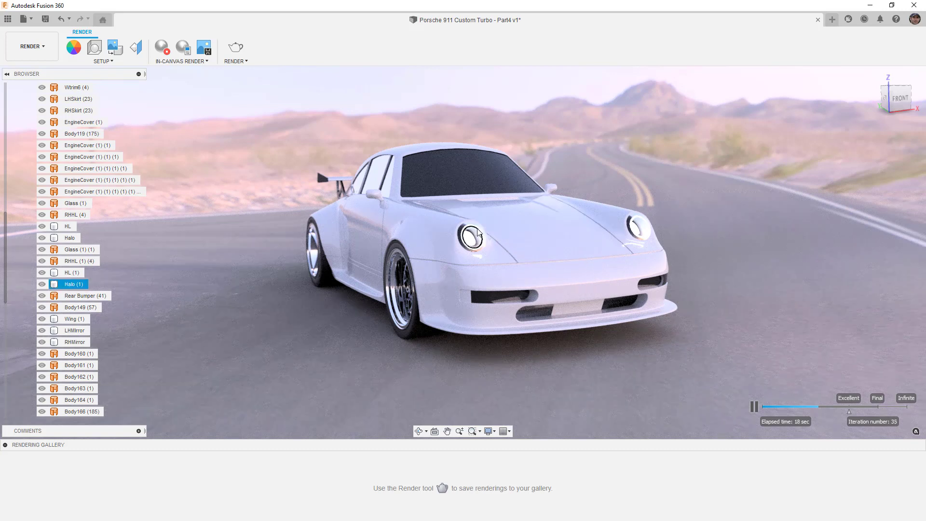
left_click(757, 279)
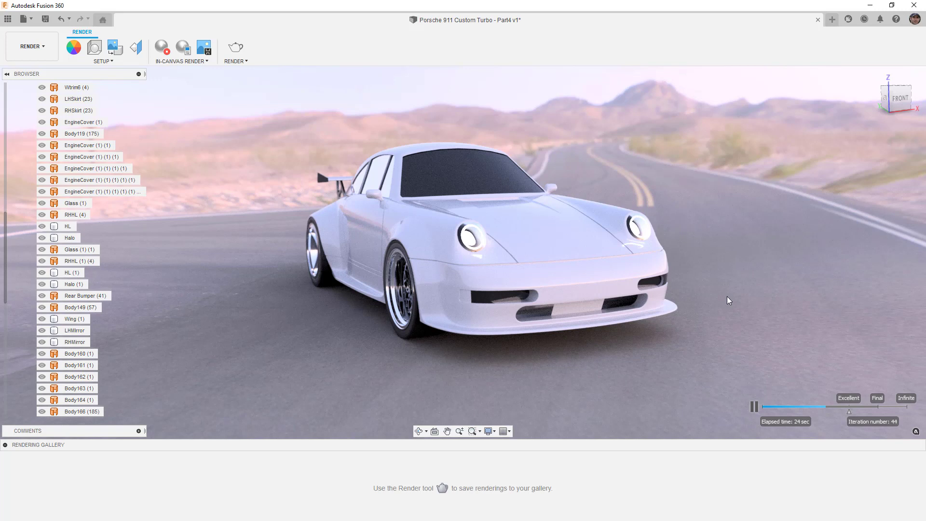
left_click(755, 407)
left_click(161, 48)
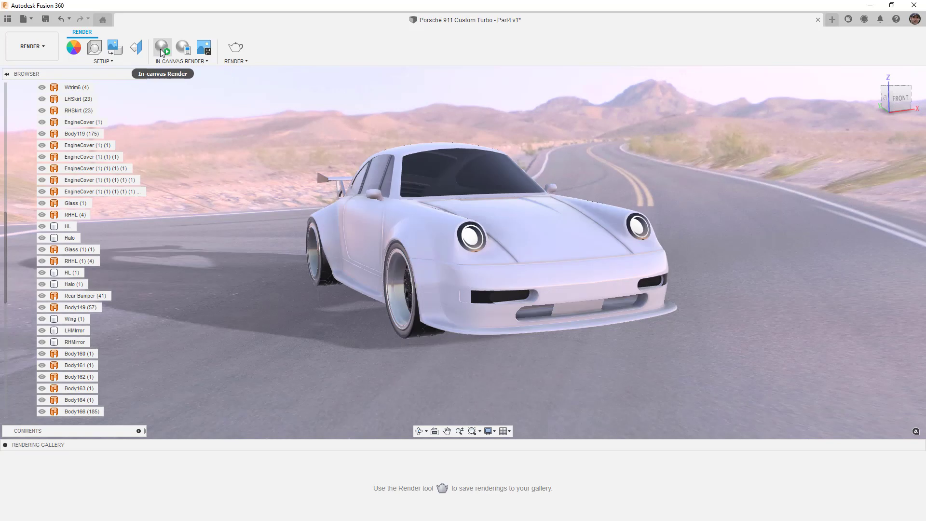
- Switch to the Design workspace and inspect the nearer headlight's lens, halo ring and glass up close
left_click(30, 46)
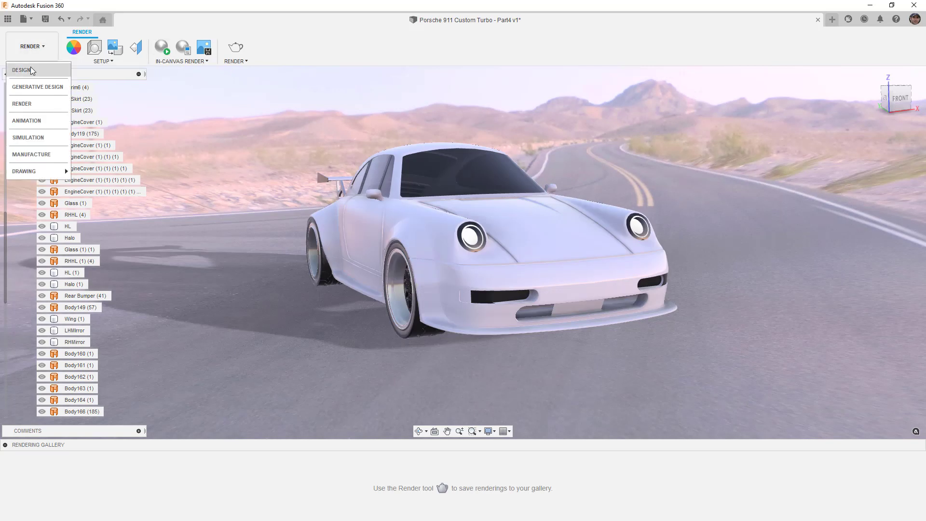
left_click(34, 75)
scroll(498, 285, "up", 5)
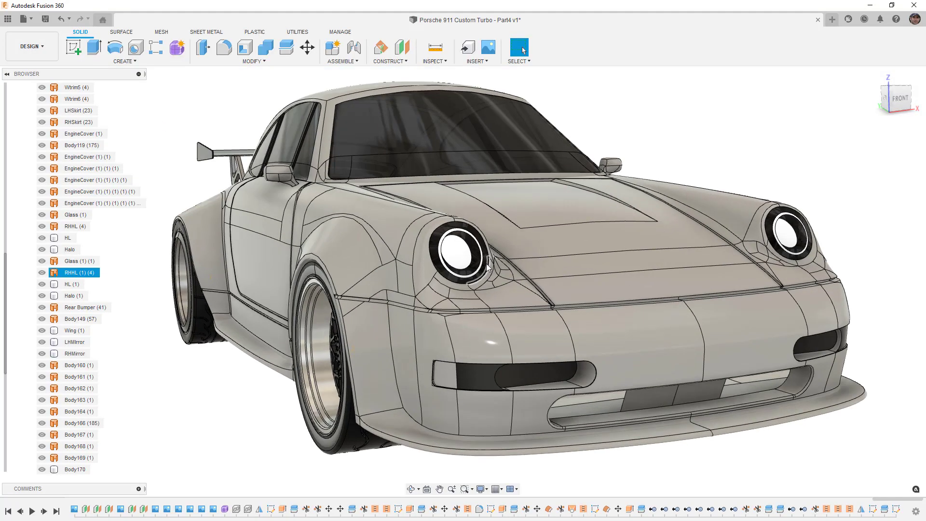
left_click(463, 218)
scroll(463, 217, "up", 3)
left_click(437, 204)
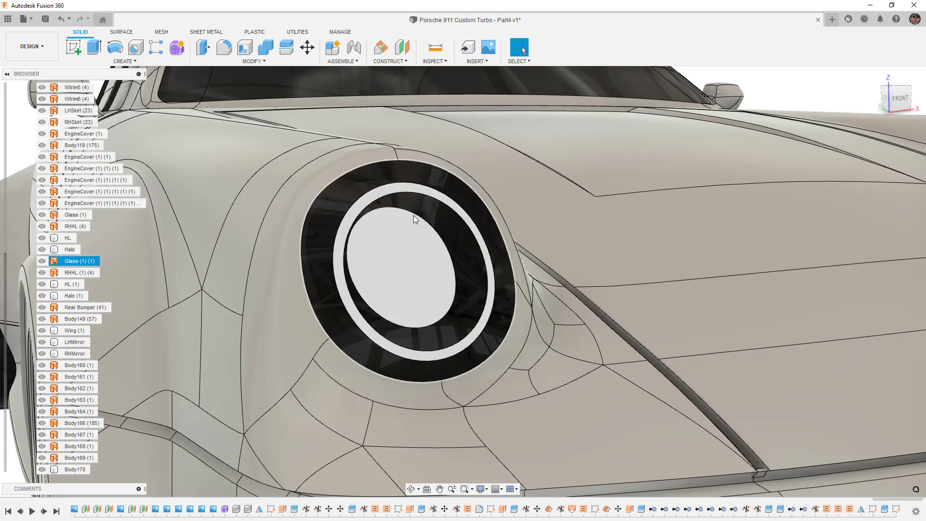
- Move the Halo and Halo (1) bodies together to reposition both rings inside the headlights
left_click(72, 296)
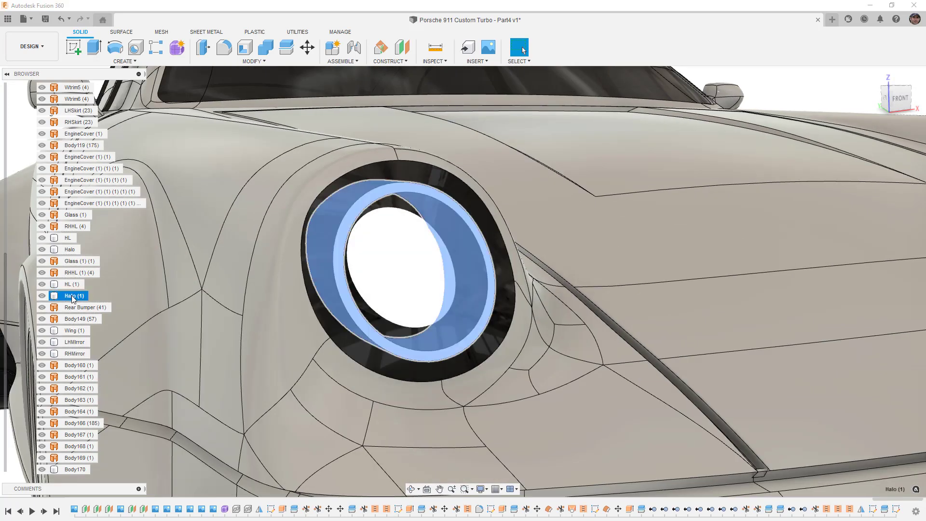
scroll(173, 303, "down", 6)
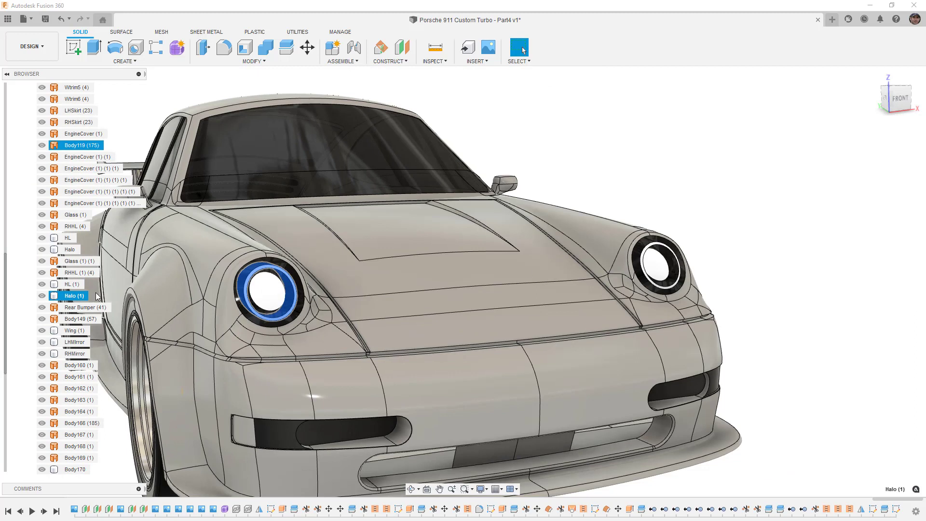
left_click(70, 251, "ctrl")
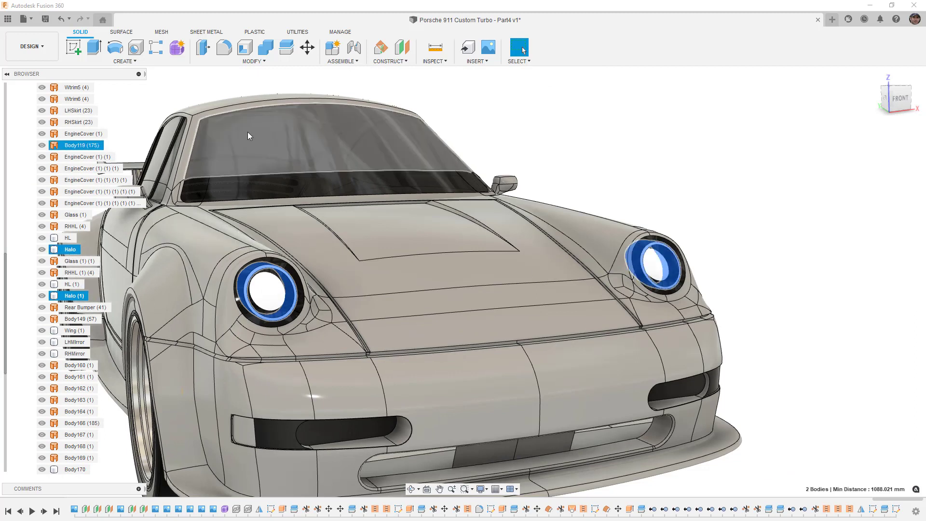
left_click(307, 48)
middle_click_drag(203, 302, 290, 279, "shift")
scroll(651, 272, "up", 5)
left_click_drag(717, 264, 688, 264)
middle_click_drag(662, 275, 543, 288, "shift")
left_click(872, 307)
- Thicken the nearer headlight's glass surface by 2 mm on one side as a new body
middle_click_drag(727, 264, 438, 267)
scroll(438, 268, "down", 1)
scroll(314, 269, "up", 1)
scroll(315, 271, "up", 2)
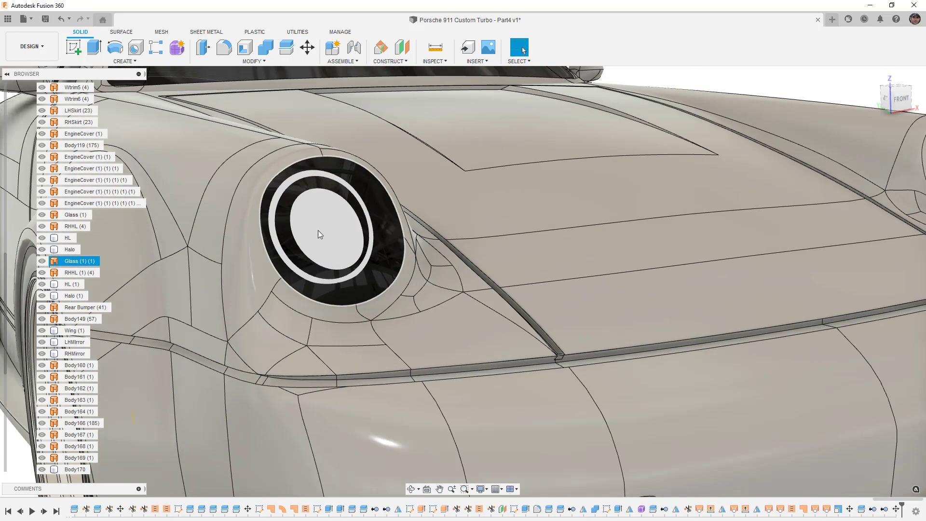
left_click(380, 202)
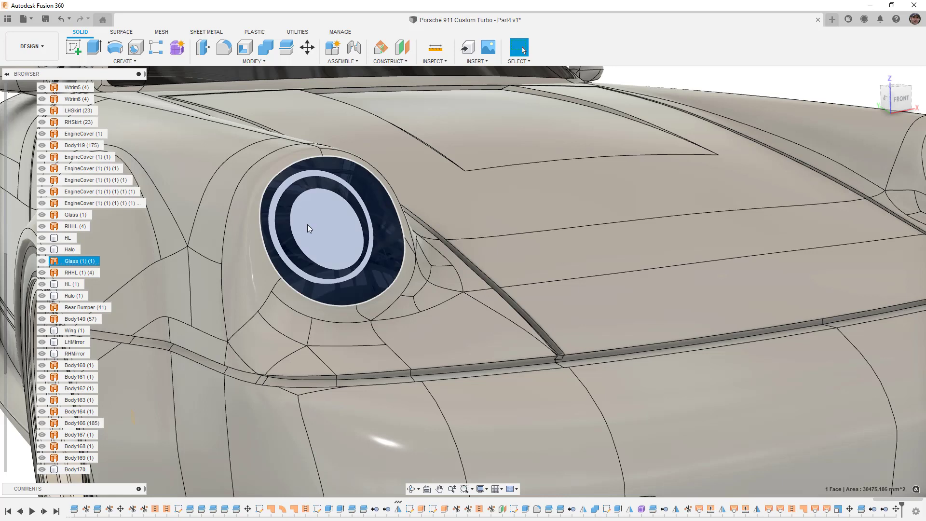
scroll(282, 229, "down", 4)
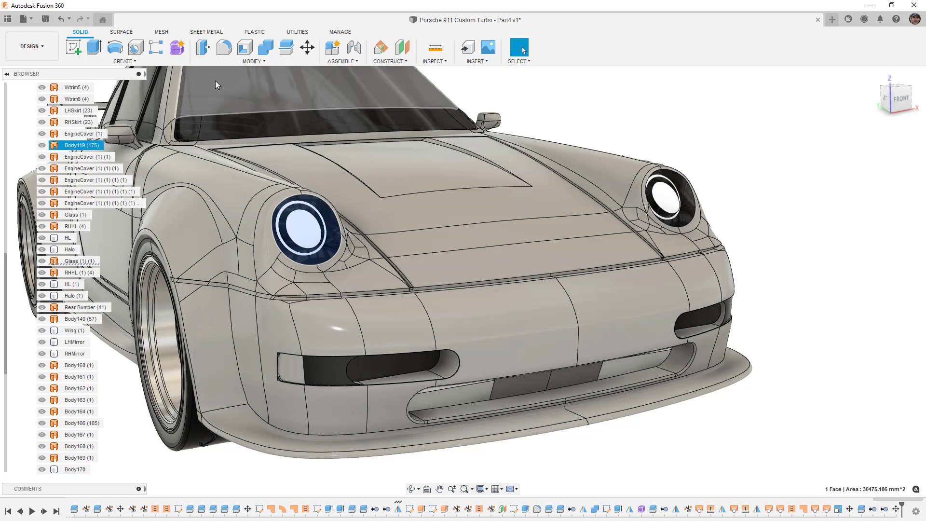
left_click(121, 31)
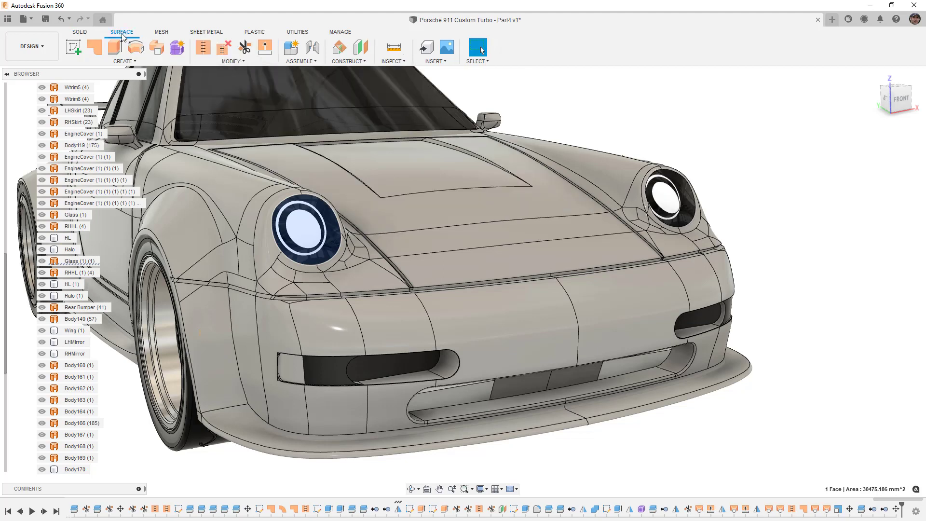
left_click(125, 62)
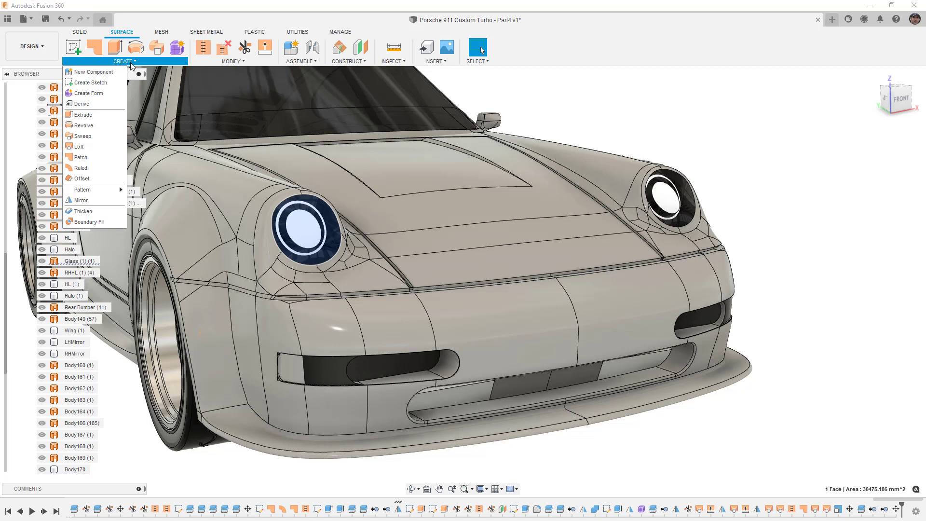
left_click(90, 212)
scroll(308, 230, "up", 5)
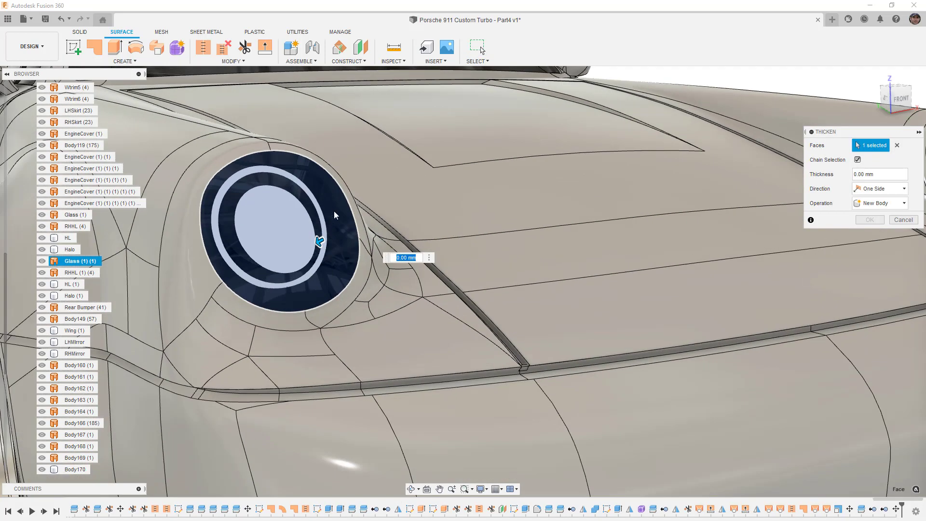
type("10")
key("Return")
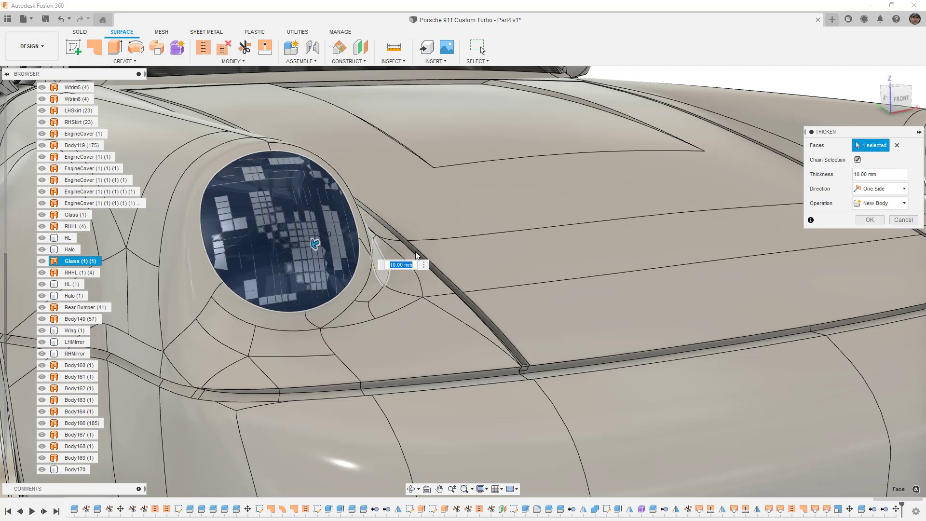
type("2")
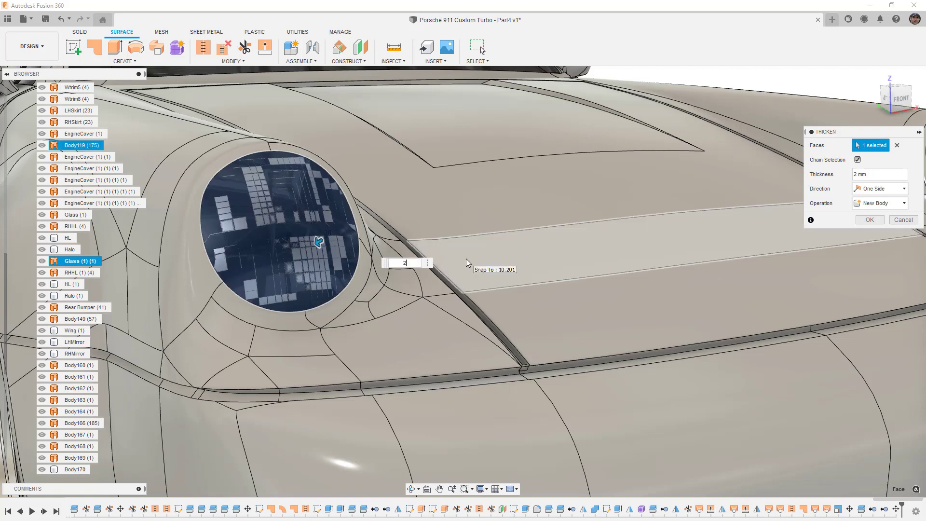
key("Return")
- Repeat Thicken on the farther headlight's glass surface, 2 mm on one side as a new body
scroll(466, 259, "down", 3)
middle_click_drag(659, 235, 468, 255)
right_click(760, 249)
left_click(768, 214)
left_click(661, 210)
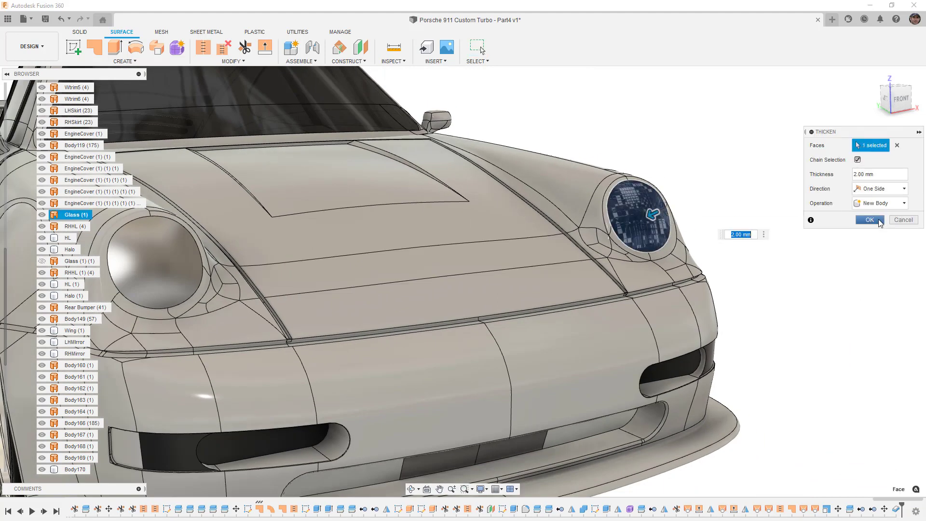
left_click(870, 219)
- Apply the Glass (Grey) appearance to both thickened headlight glass bodies, removing the appearances applied to their faces
key("a")
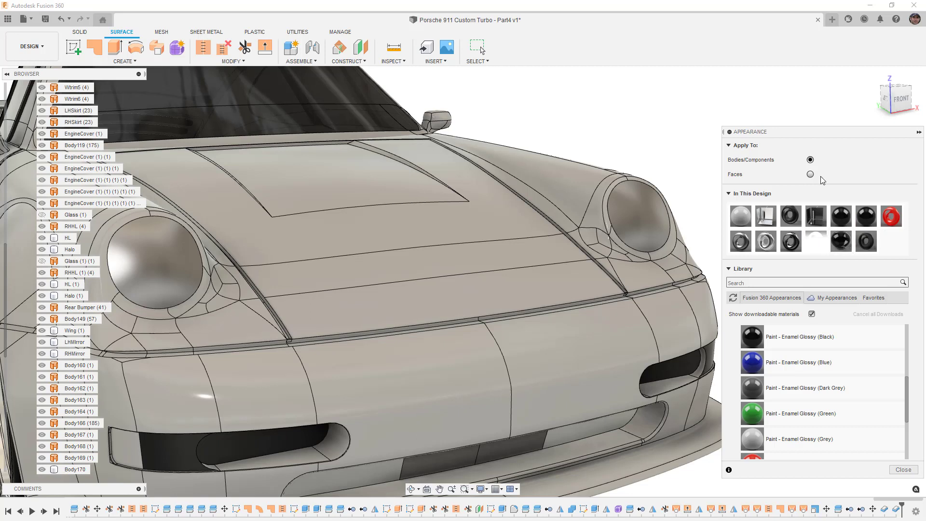
scroll(479, 155, "down", 3)
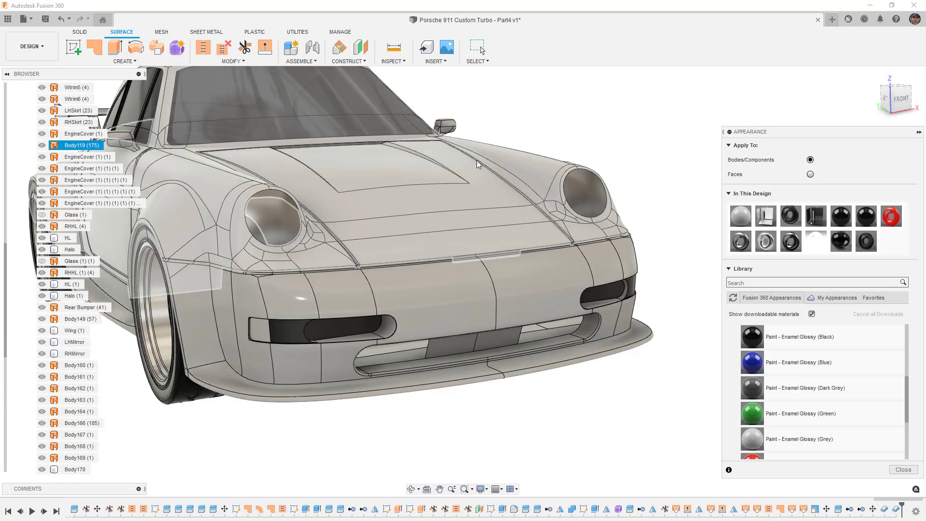
scroll(479, 156, "down", 3)
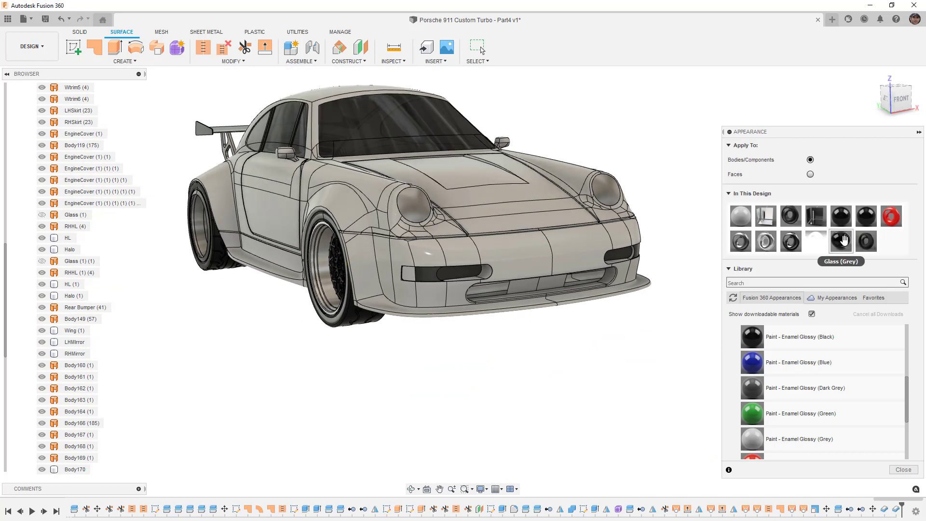
left_click_drag(844, 240, 603, 196)
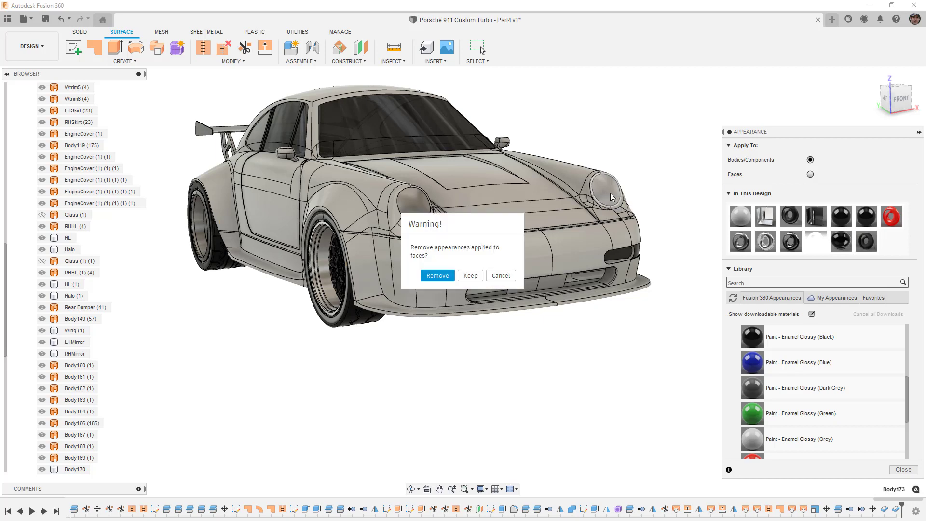
left_click(440, 272)
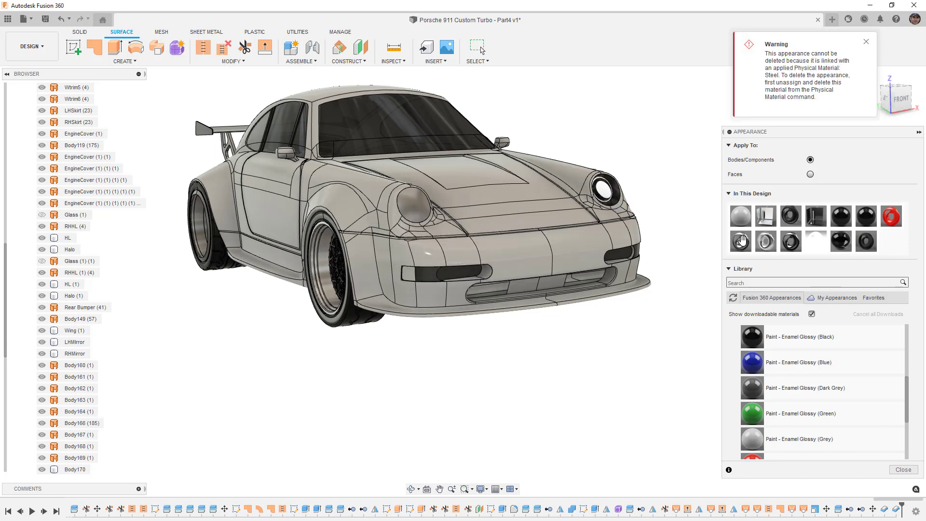
left_click_drag(844, 239, 417, 208)
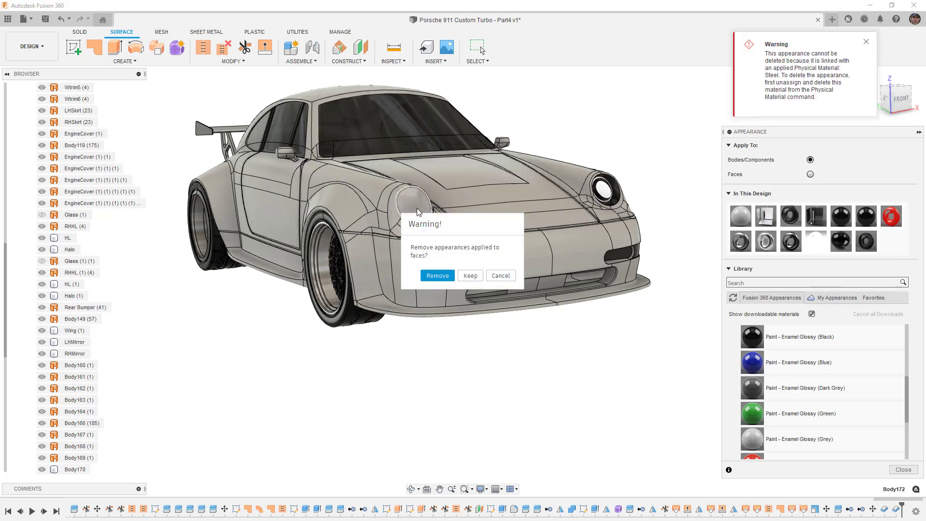
left_click(438, 276)
- Check the new glass on the headlights, close the appearance settings and save the design
scroll(421, 206, "up", 2)
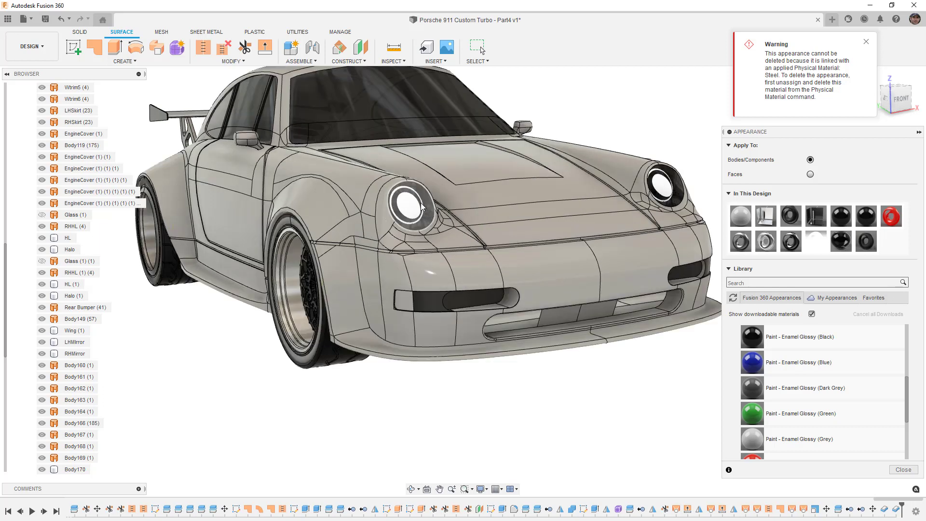
scroll(421, 207, "up", 4)
middle_click_drag(532, 210, 404, 215)
mouse_move(445, 224)
middle_mouse_down("shift")
mouse_move(490, 225)
mouse_move(450, 223)
middle_mouse_up("shift")
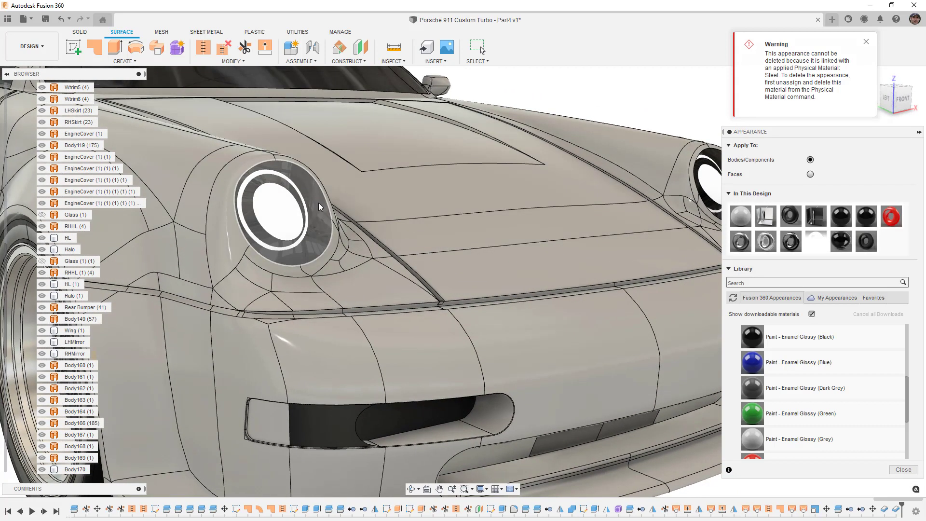
left_click(355, 237)
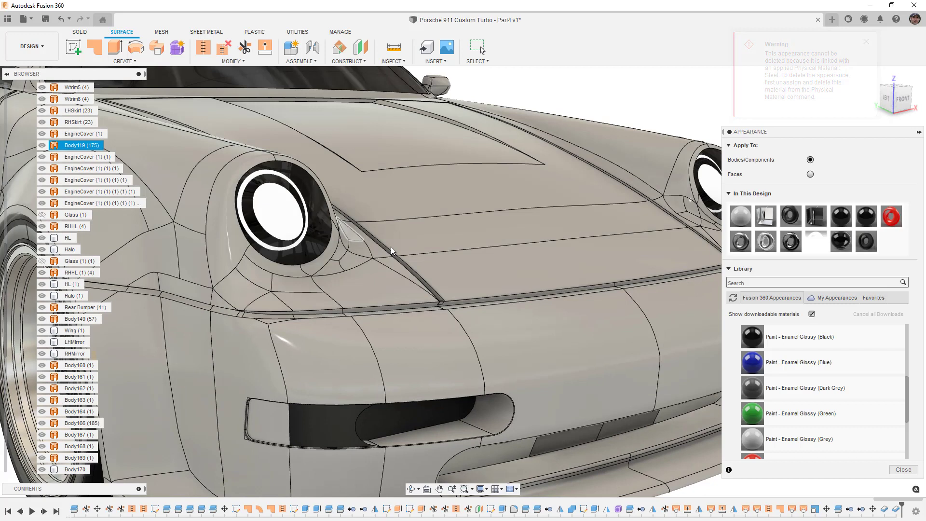
scroll(355, 237, "down", 5)
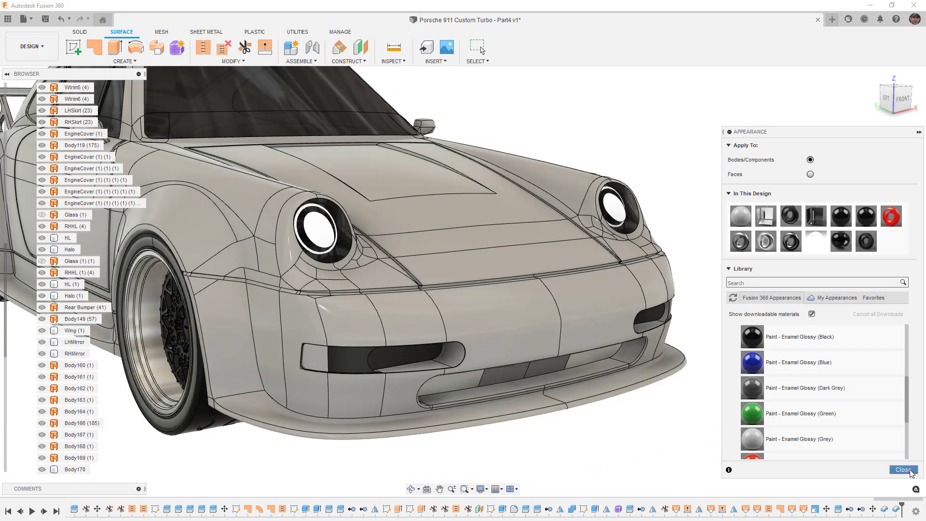
left_click(904, 470)
scroll(715, 374, "down", 3)
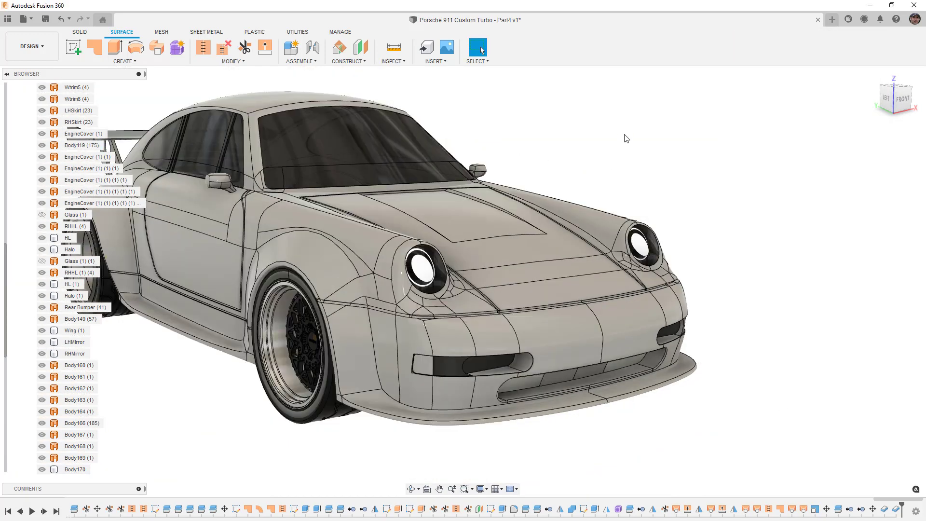
key("ctrl+s")
key("Return")
- Switch to the Render workspace and frame the car's front closely
left_click(44, 50)
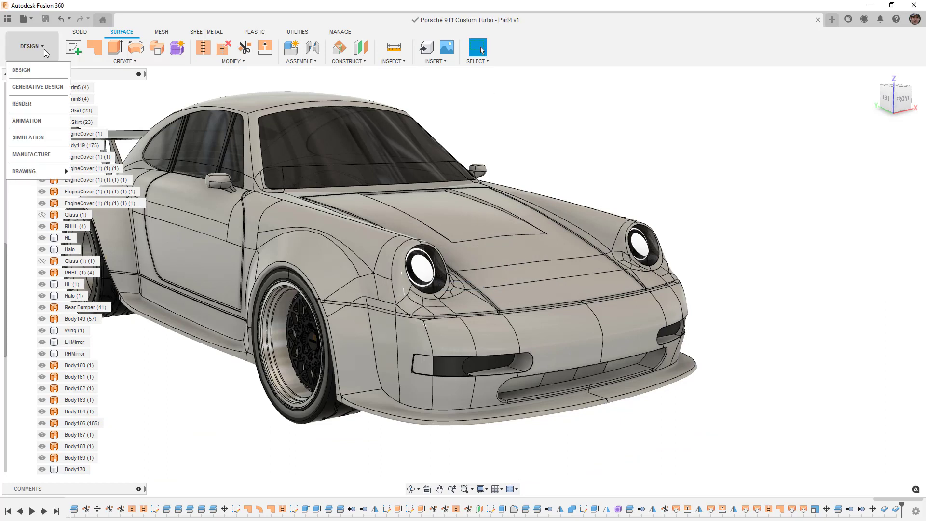
left_click(21, 104)
scroll(390, 209, "up", 2)
scroll(392, 210, "up", 3)
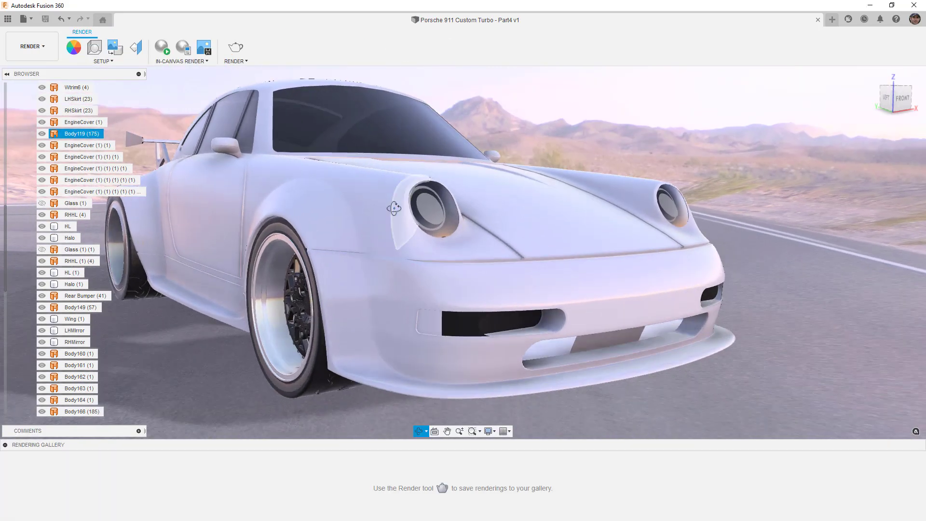
- Run an in-canvas render to check the headlights behind the thickened glass, and stop the render
left_click(163, 47)
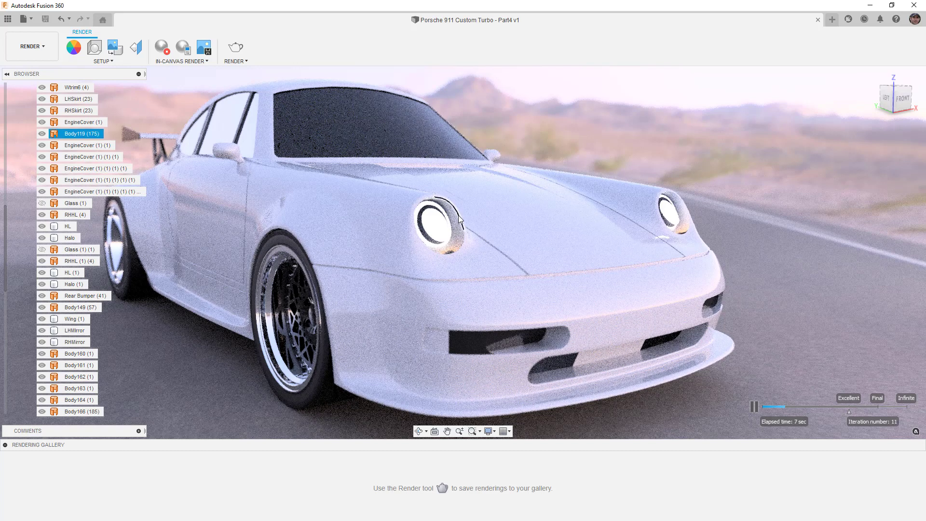
key("Escape")
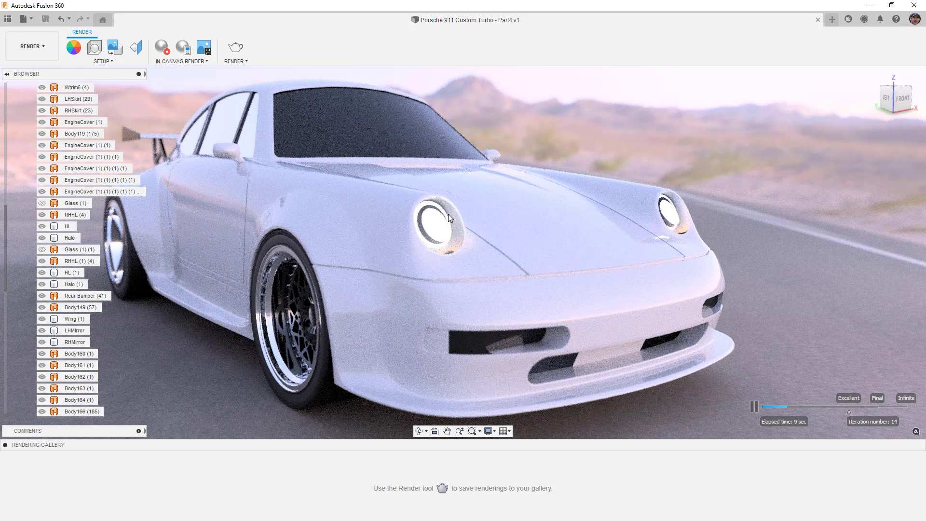
left_click(459, 220)
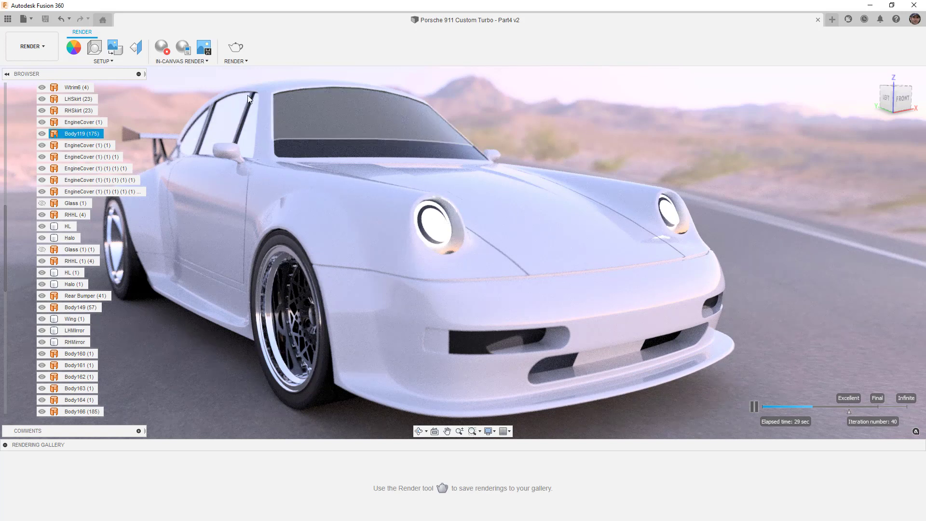
left_click(163, 48)
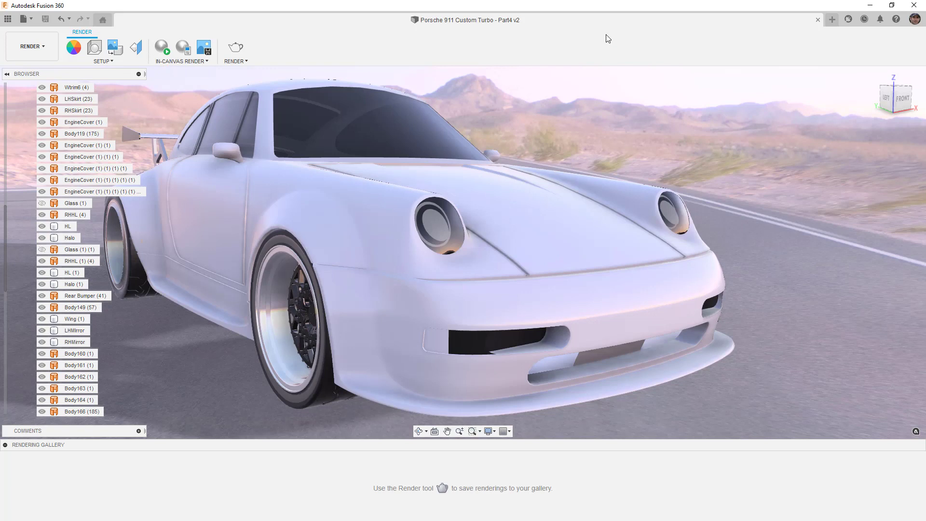
- Edit the headlights' glowing white appearance to lower its brightness
key("a")
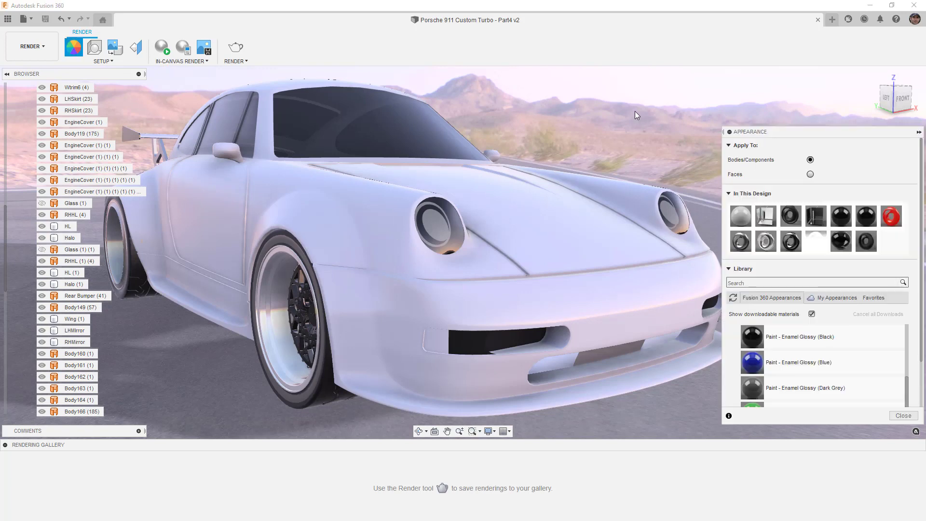
right_click(816, 244)
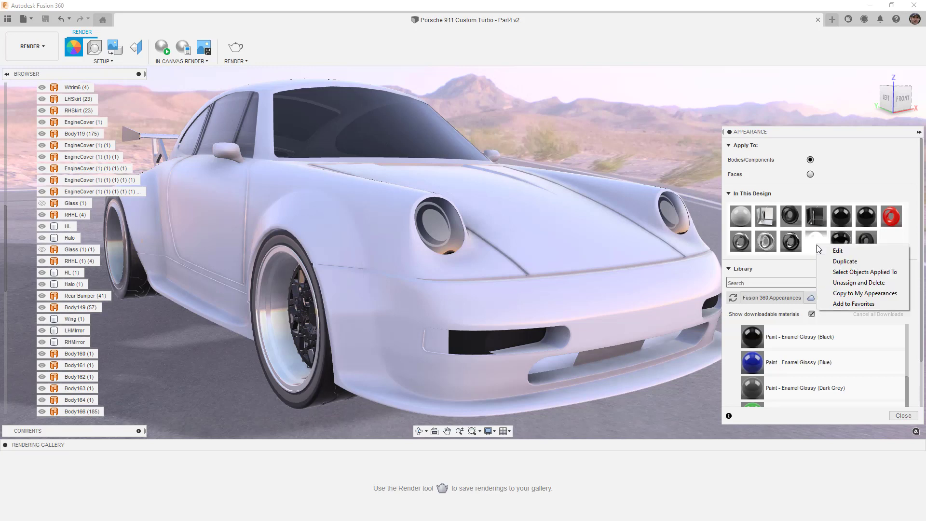
left_click(837, 251)
left_click_drag(705, 291, 700, 292)
left_click(708, 332)
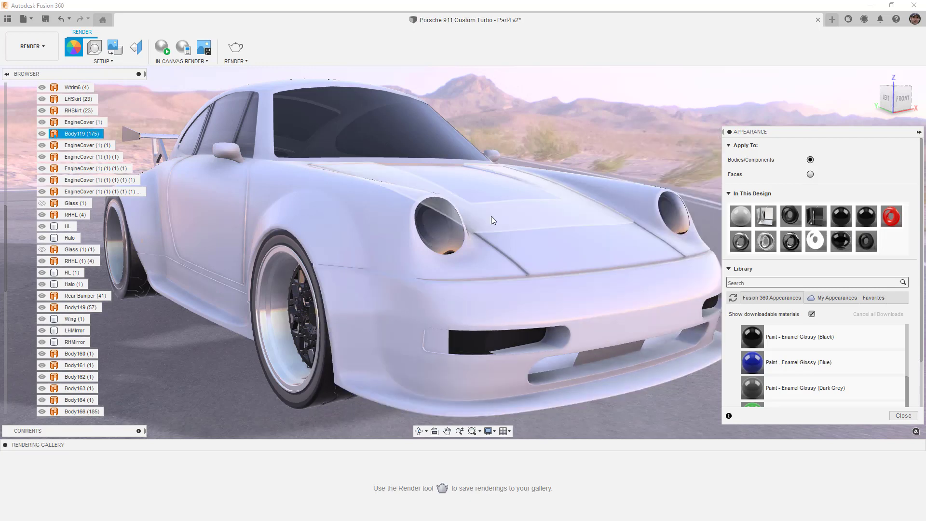
- Run an in-canvas render to check the headlights' brightness, then pause and stop it
left_click(164, 50)
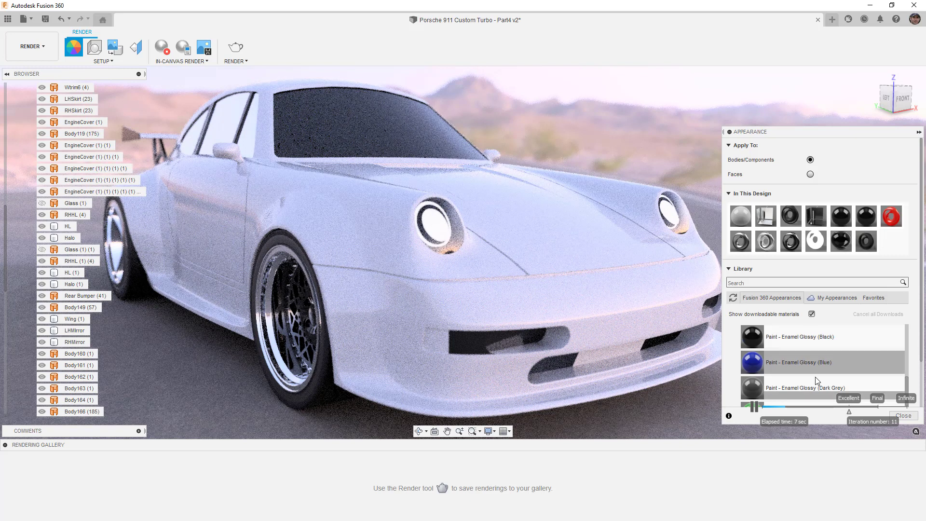
left_click(754, 407)
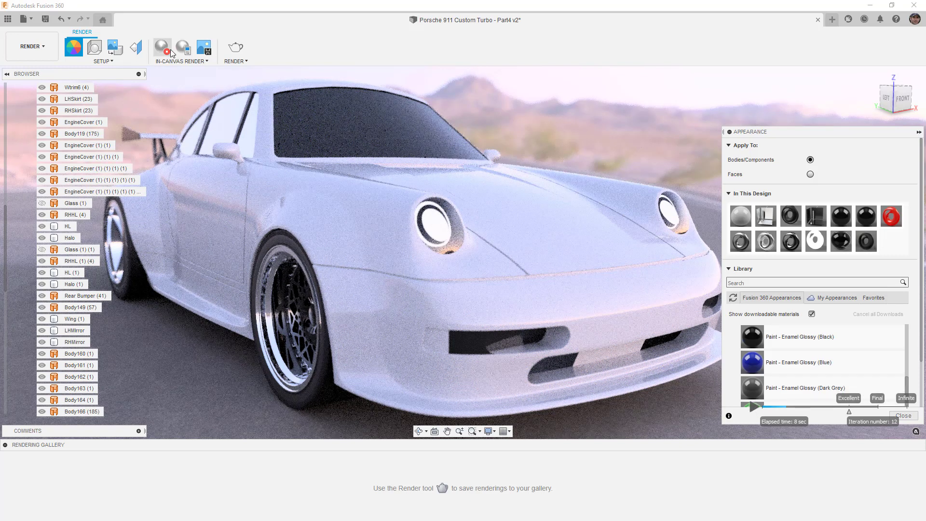
left_click(163, 48)
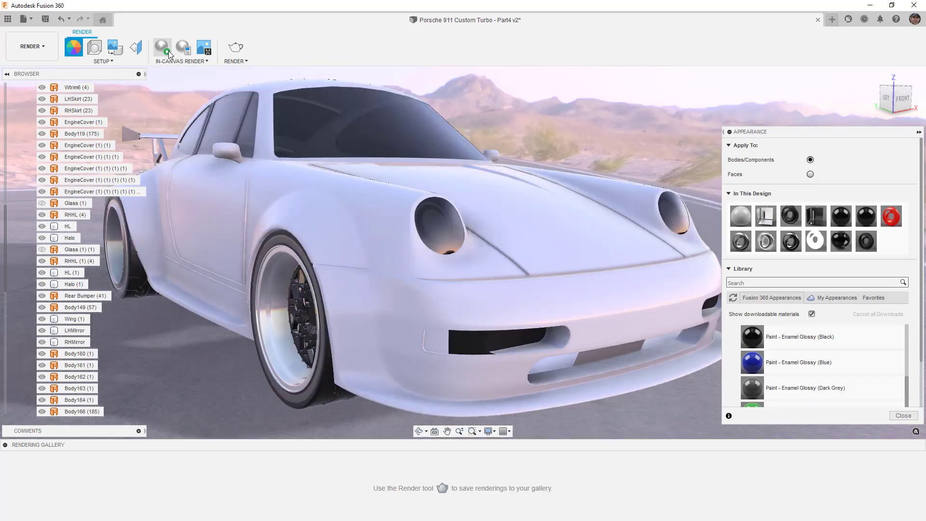
- Lower the luminance of the LED - SMD 5630 - 50lm (White) appearance to 0 cd/m^2
right_click(815, 242)
left_click(826, 244)
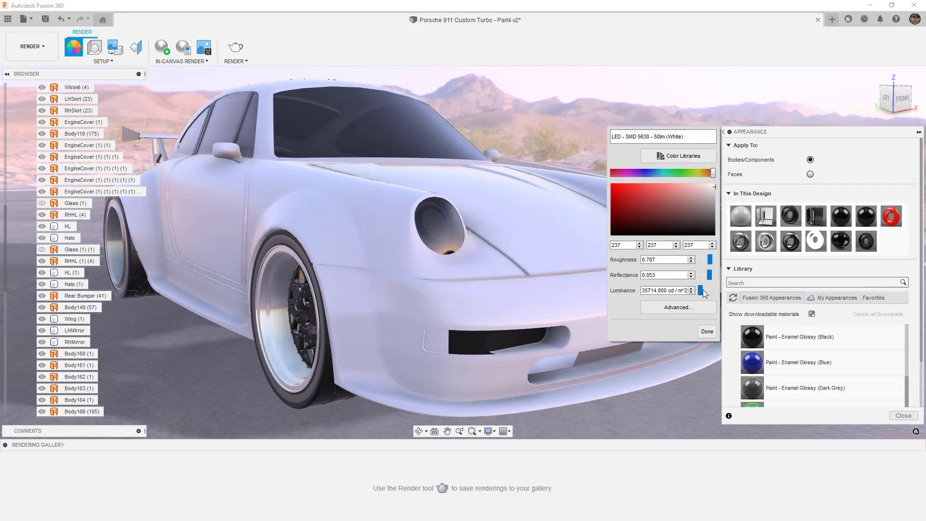
left_click_drag(701, 293, 699, 293)
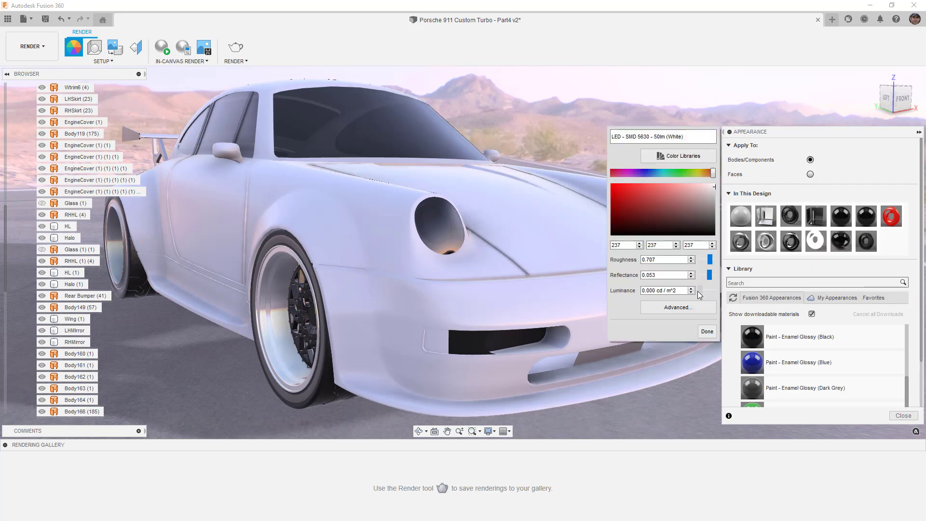
left_click(711, 331)
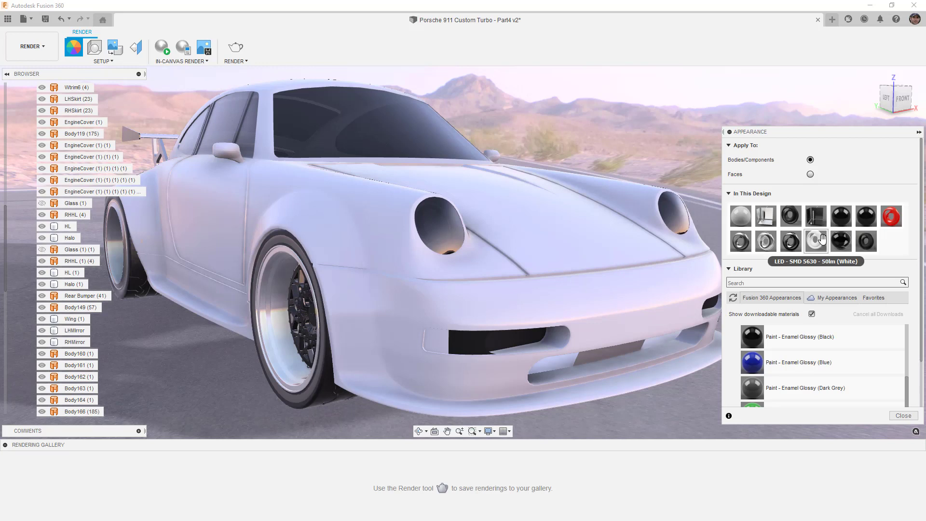
- Run an in-canvas render to check the dimmed headlights and halos, and stop the render
left_click(536, 201)
left_click(162, 47)
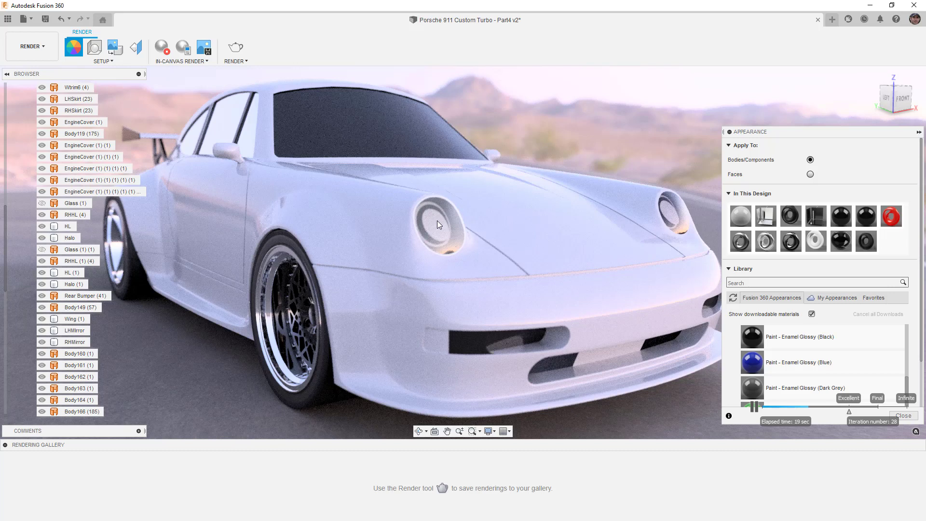
left_click(162, 47)
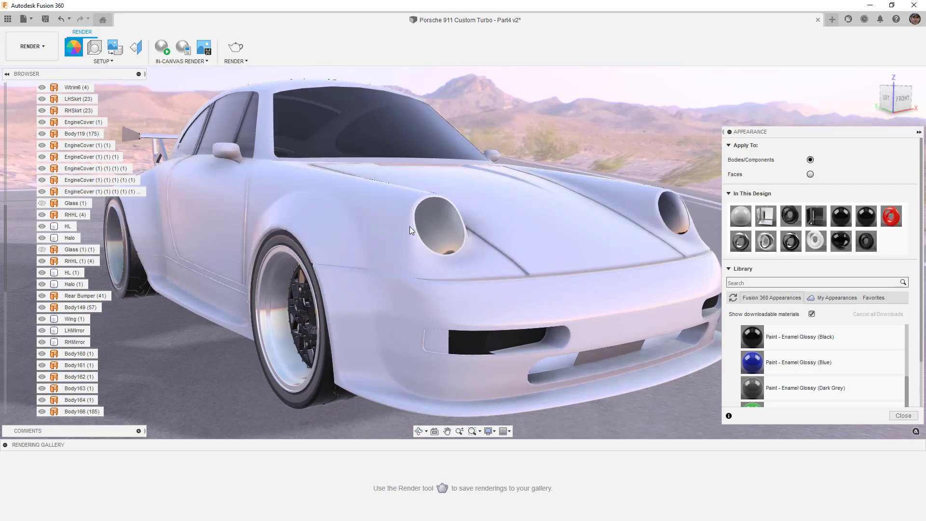
- Apply Paint - Enamel Glossy (Black) to the light-coloured end face beside the front bumper's side opening, and finish editing appearances
scroll(375, 225, "down", 2)
middle_click_drag(479, 325, 502, 278, "shift")
scroll(502, 279, "up", 3)
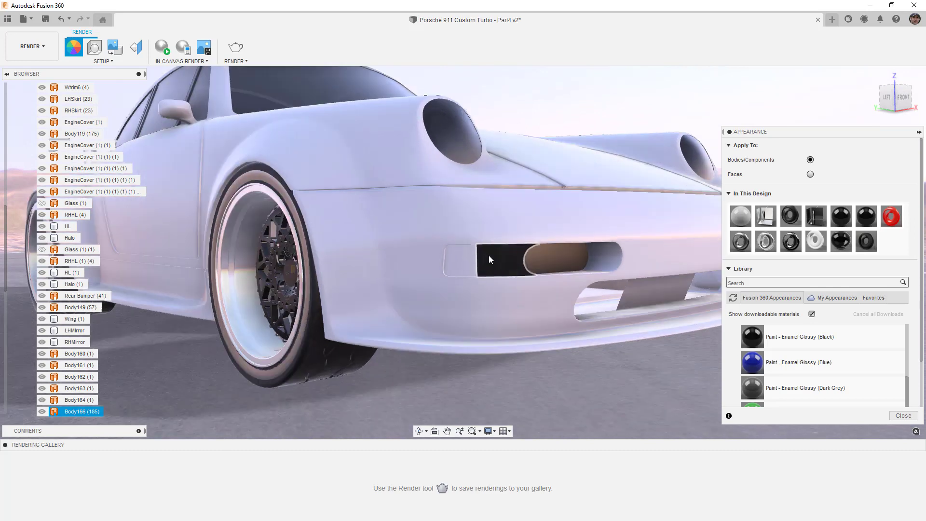
left_click(810, 174)
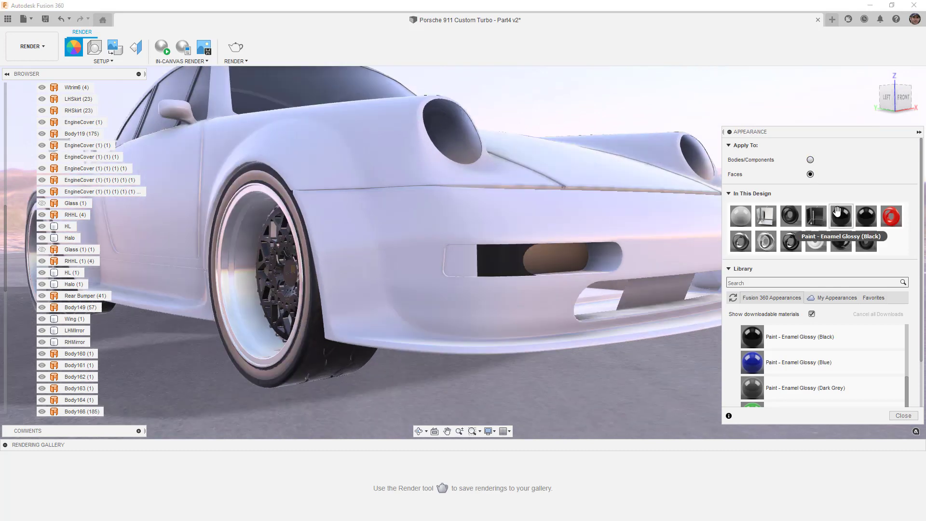
left_click_drag(841, 215, 472, 264)
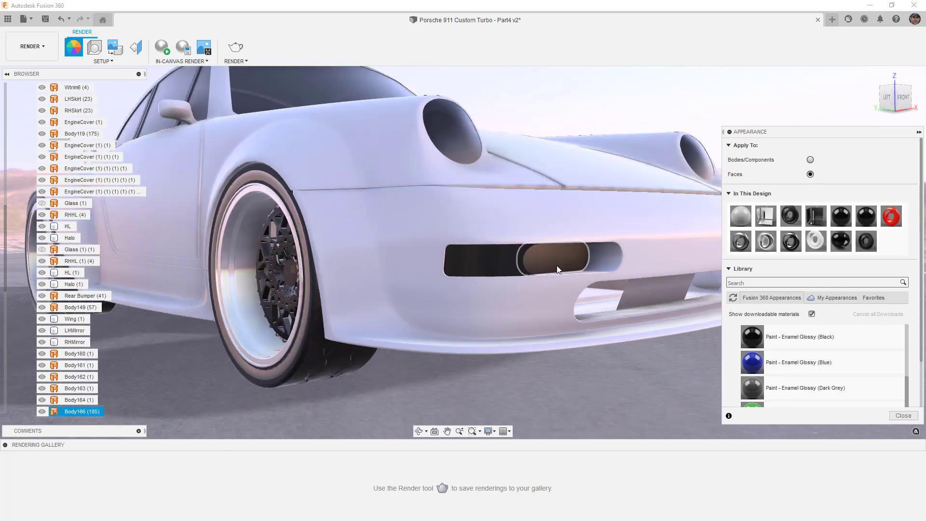
scroll(589, 247, "down", 3)
middle_click_drag(661, 251, 376, 268, "shift")
left_click(903, 416)
- Run an in-canvas render of the whole car, view it from both front sides, and stop the render
middle_click_drag(703, 310, 695, 246, "shift")
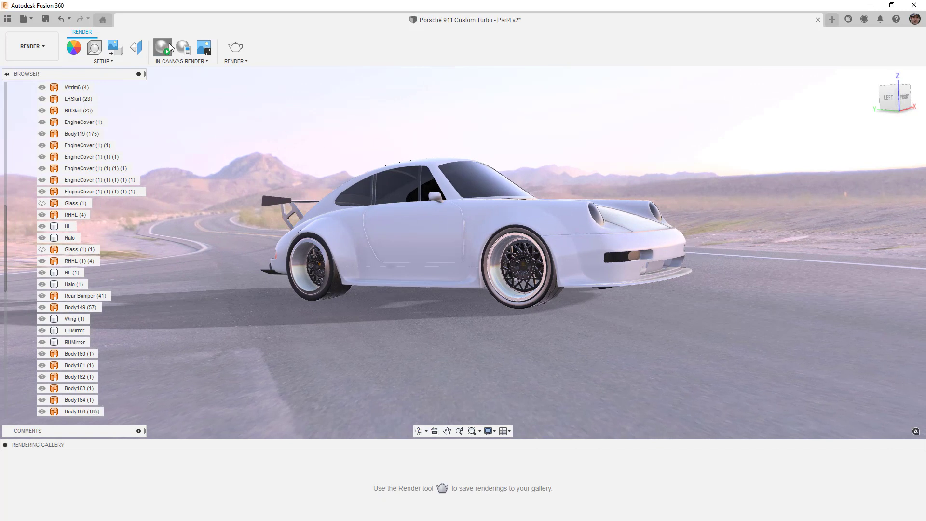
left_click(169, 42)
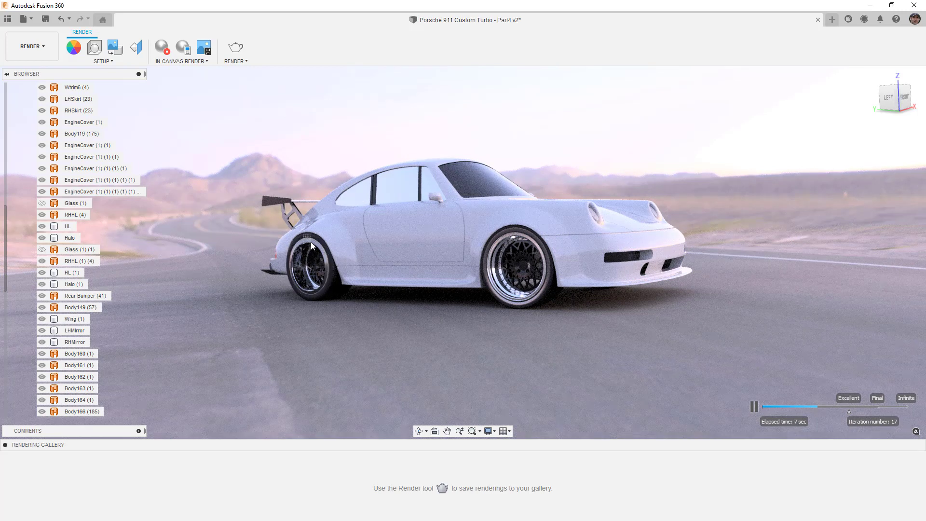
left_click(340, 227)
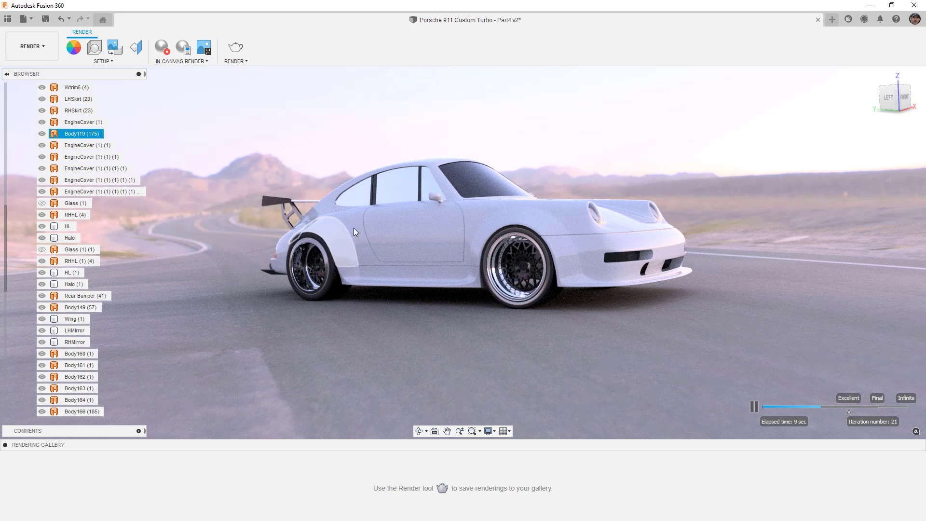
mouse_move(454, 232)
middle_mouse_down("shift")
mouse_move(424, 234)
mouse_move(441, 240)
middle_mouse_up("shift")
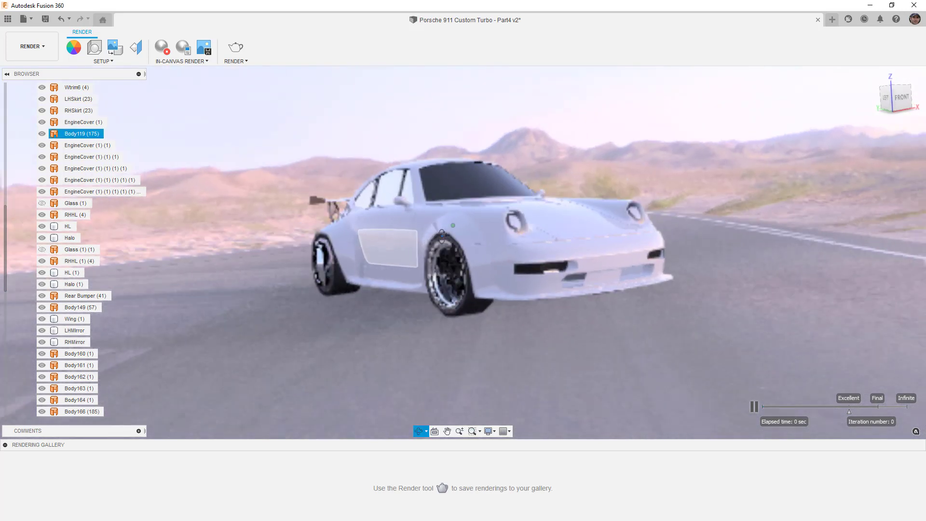
middle_click_drag(510, 263, 430, 260, "shift")
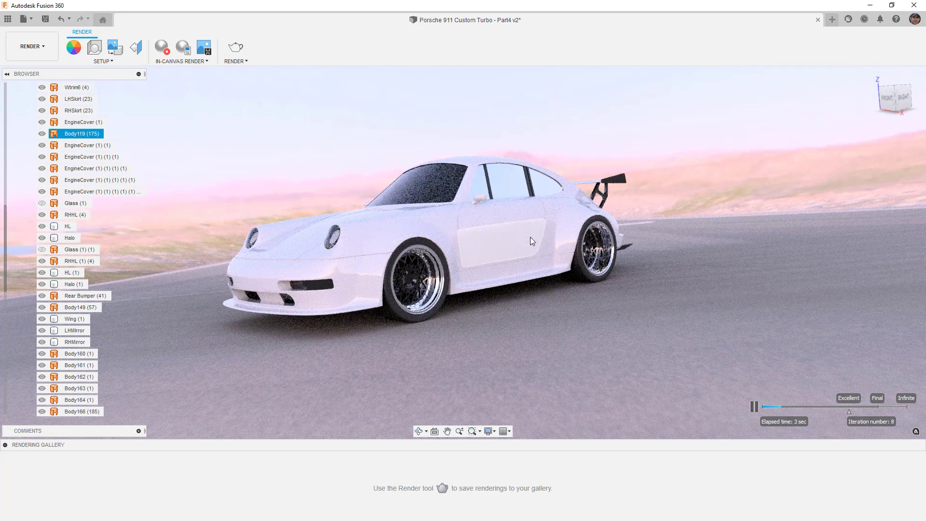
middle_click_drag(522, 230, 523, 214, "shift")
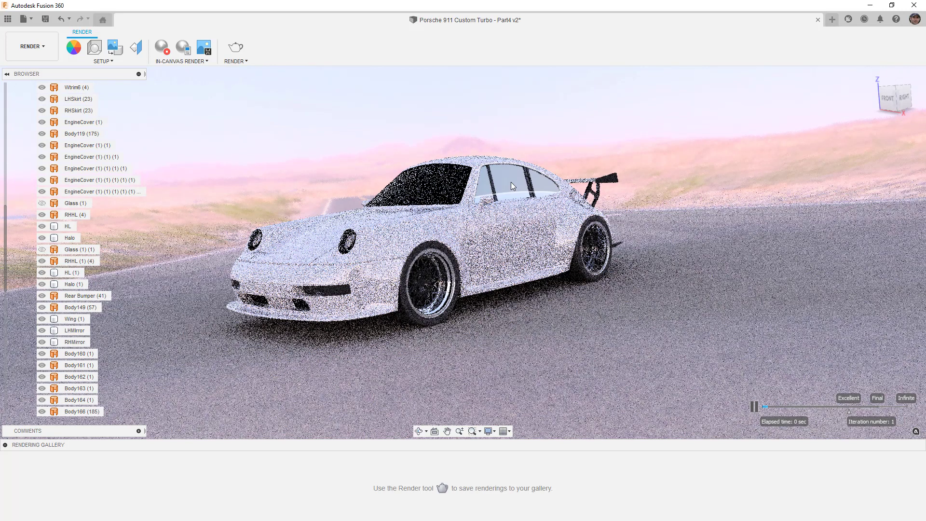
left_click(163, 48)
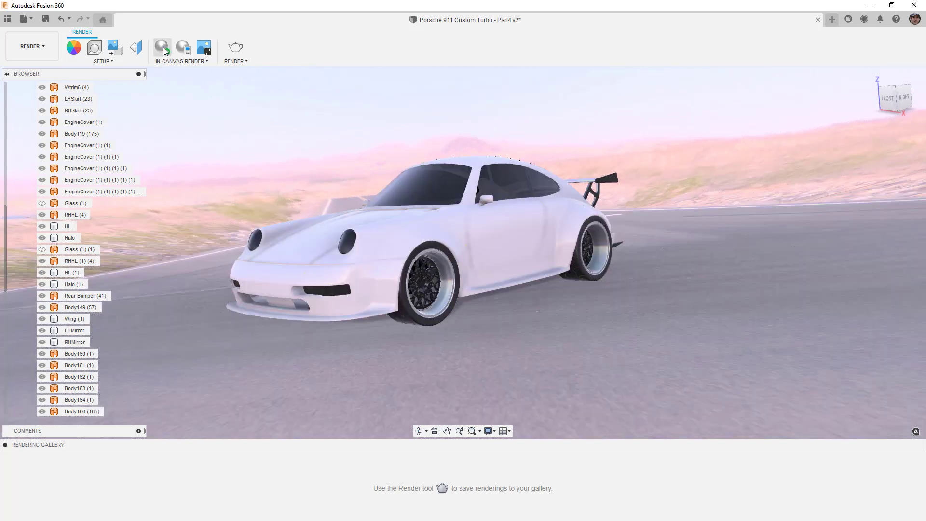
- Change the scene's environment to Dry lake bed and close the scene settings
left_click(95, 47)
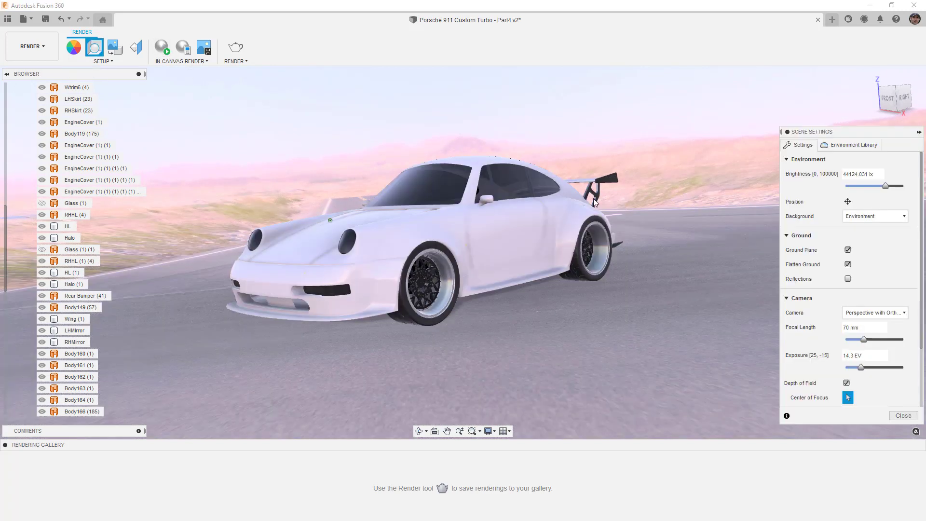
left_click(844, 145)
left_click_drag(828, 301, 699, 293)
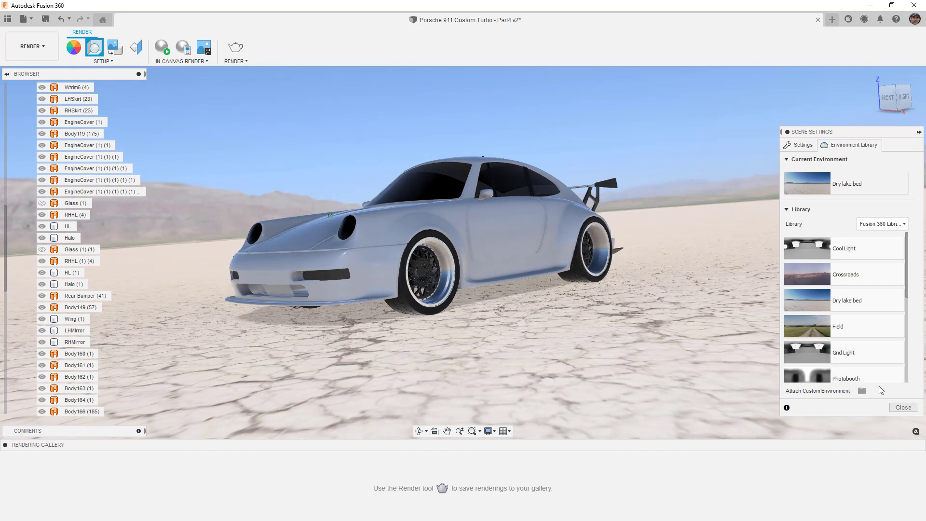
left_click(904, 408)
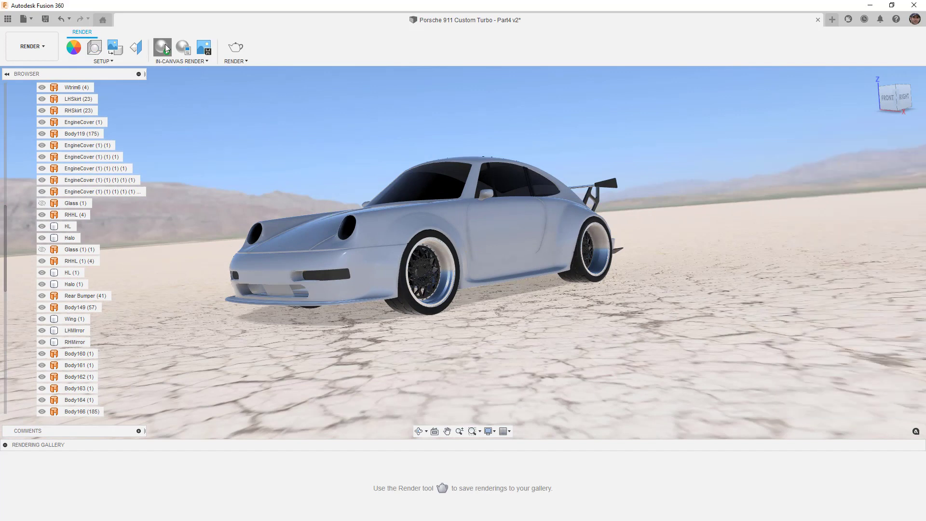
- Run an in-canvas render in the Dry lake bed scene, examine the mirror, wing and headlights from the front, and stop it
left_click(164, 44)
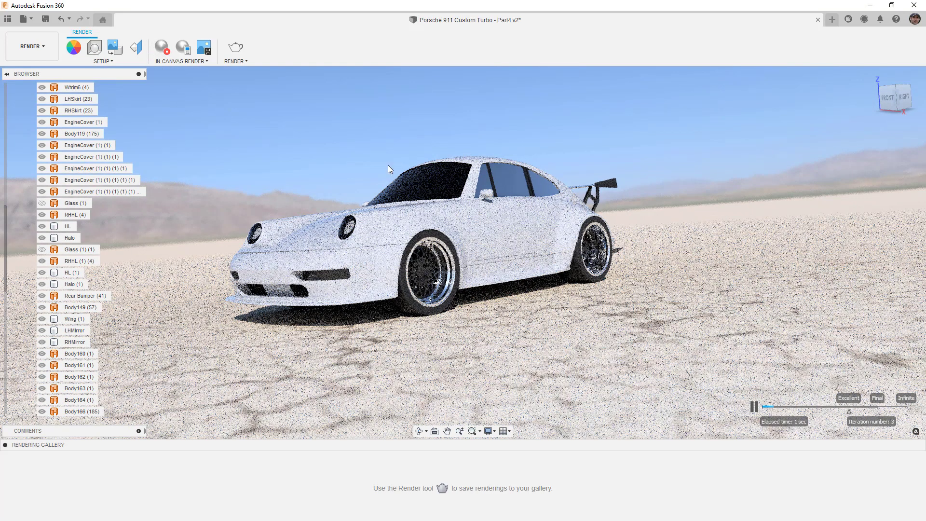
mouse_move(499, 182)
middle_mouse_down("shift")
mouse_move(505, 188)
mouse_move(487, 189)
mouse_move(513, 192)
middle_mouse_up("shift")
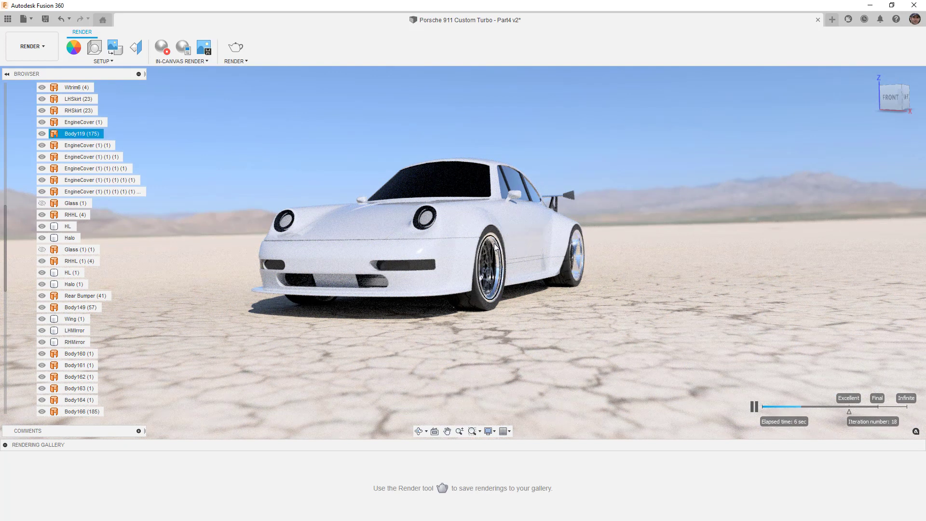
left_click(515, 197)
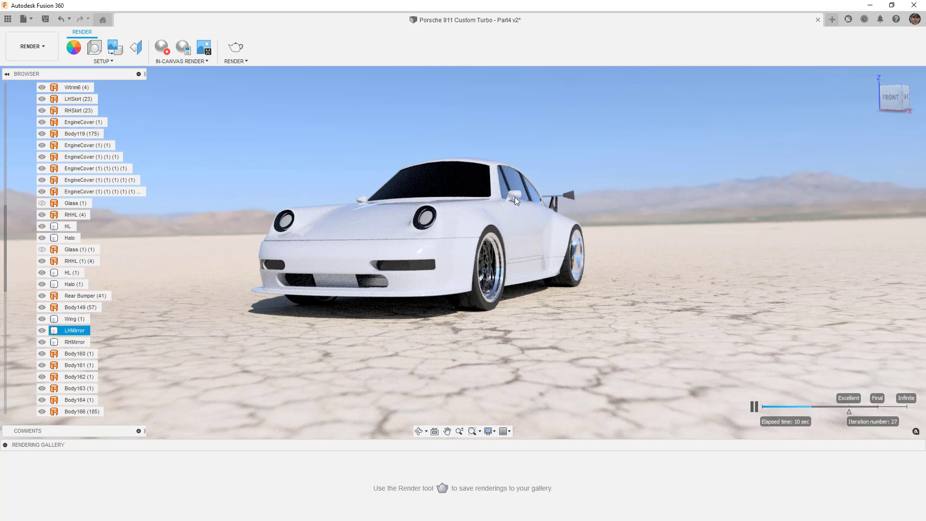
left_click(572, 197)
key("Escape")
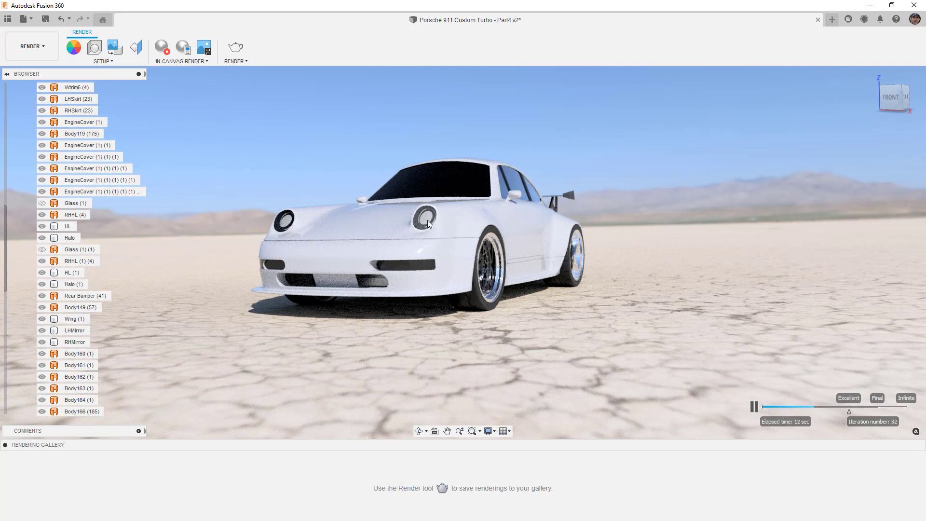
left_click(430, 219)
key("Escape")
left_click(161, 49)
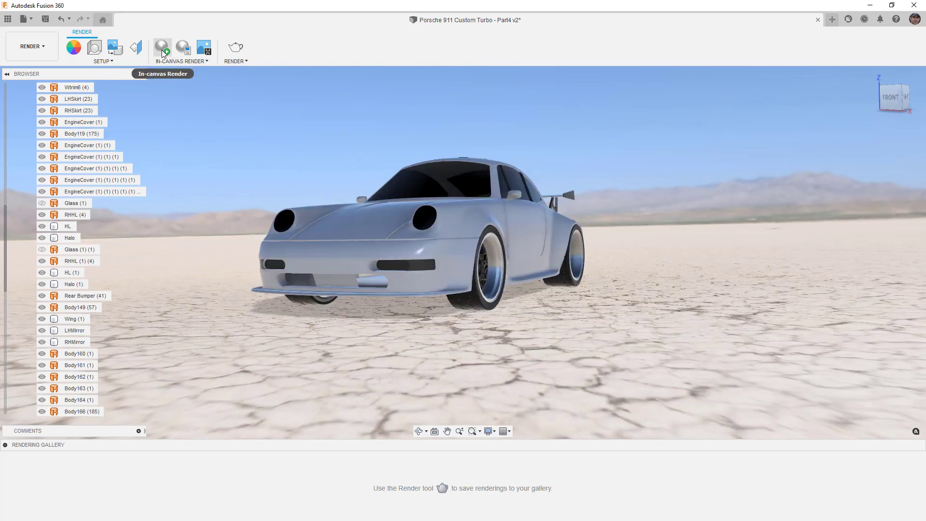
- Lower the scene's environment brightness to about 9667 lx
left_click(96, 48)
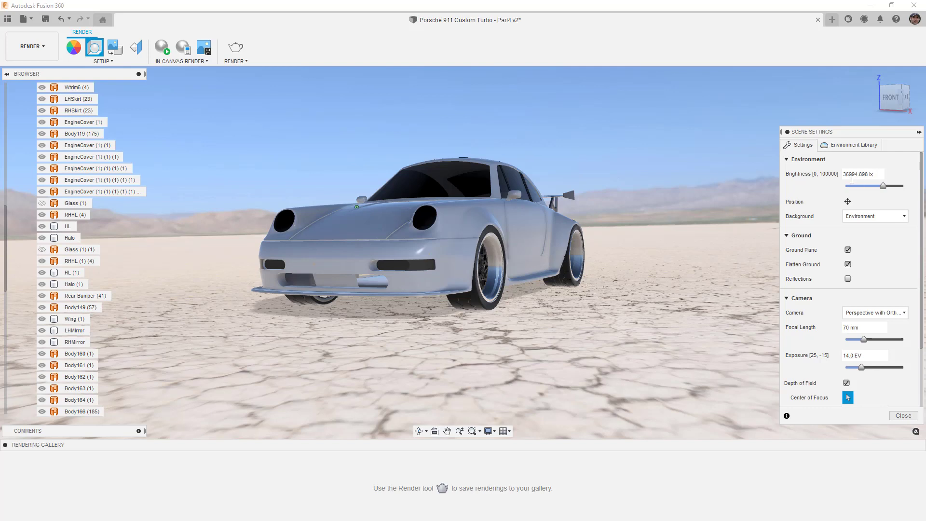
left_click_drag(882, 184, 875, 189)
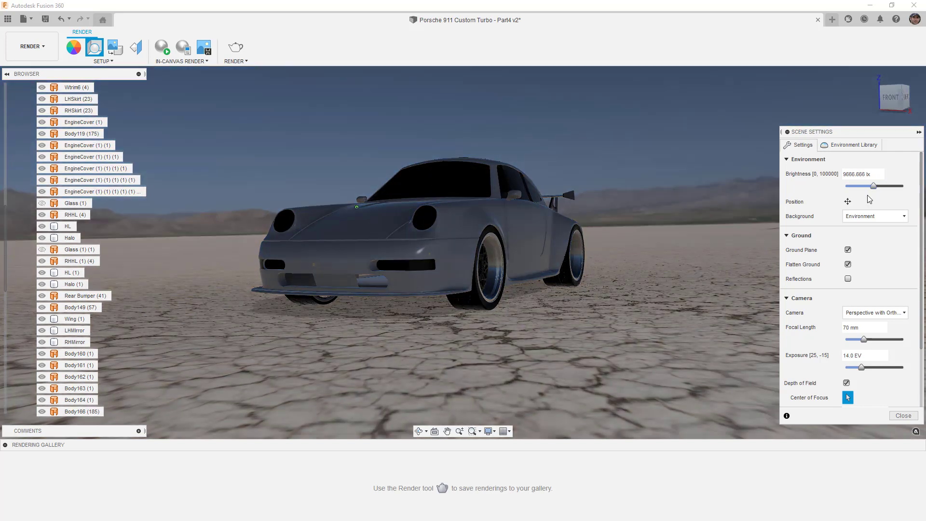
left_click(903, 416)
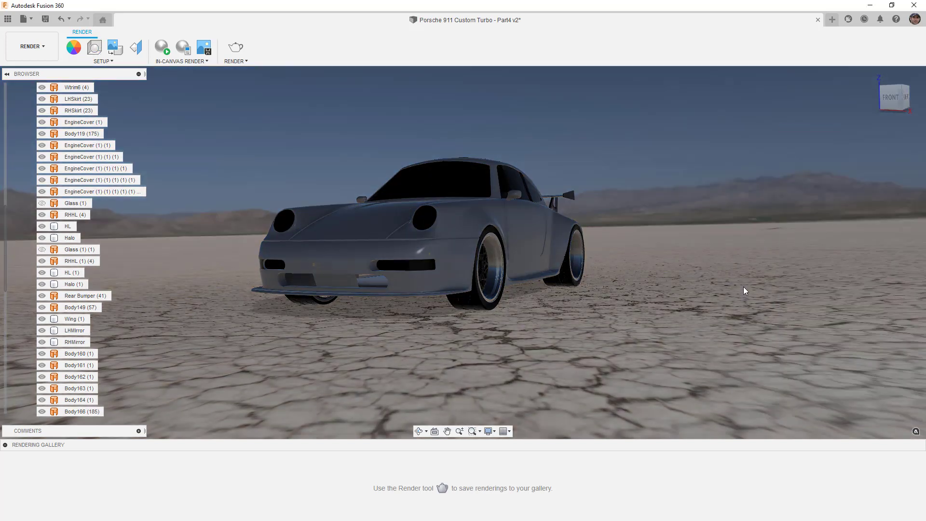
- Raise the luminance of the LED - SMD 5630 - 50lm (White) appearance and close the appearance settings
key("a")
right_click(818, 248)
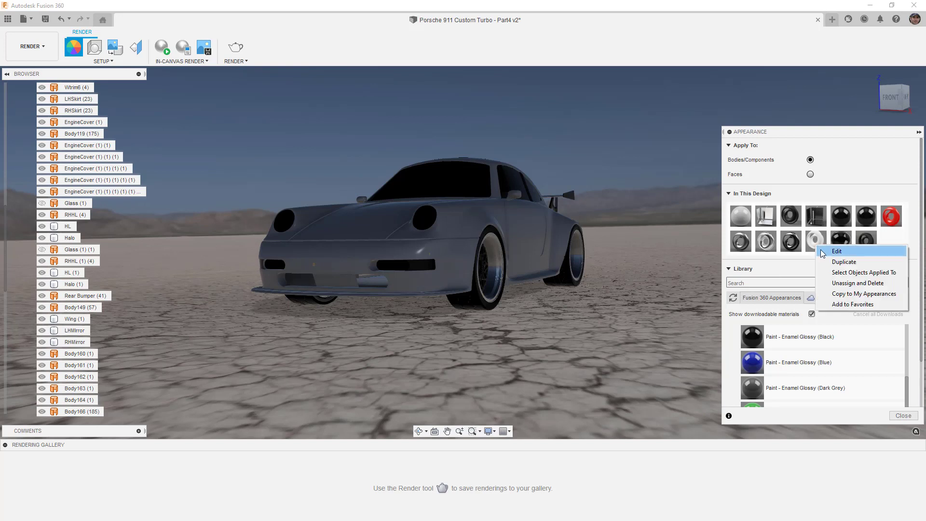
left_click(824, 252)
left_click_drag(700, 290, 704, 290)
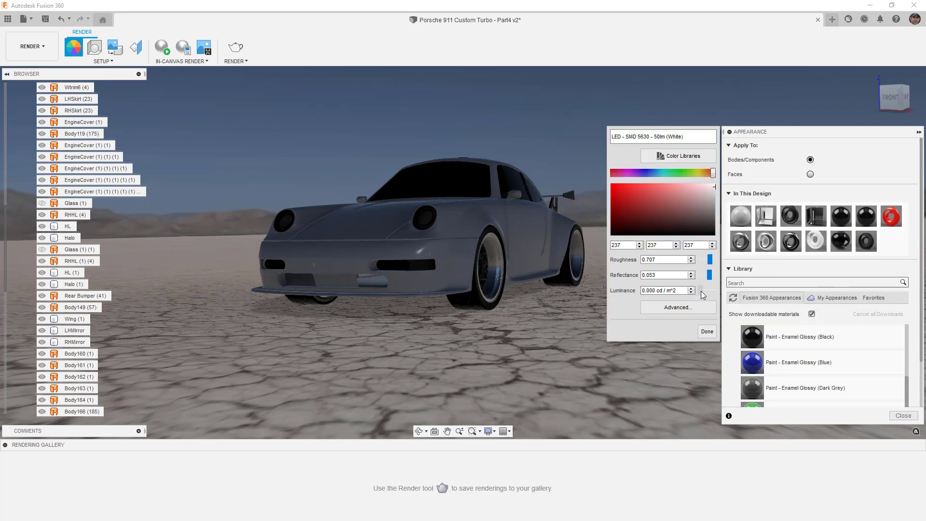
left_click(707, 331)
left_click(904, 415)
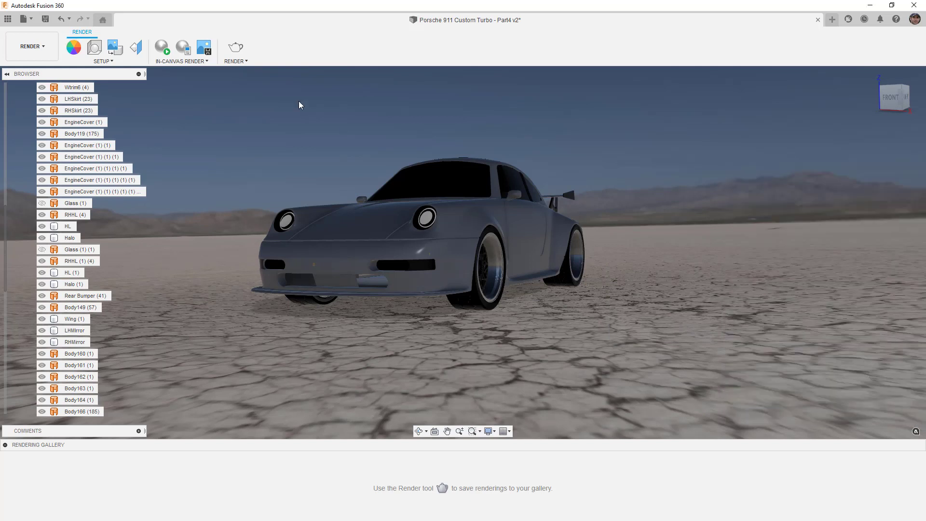
- Run an in-canvas render, examine the headlights and the car's side from front and rear angles, and stop it
left_click(164, 51)
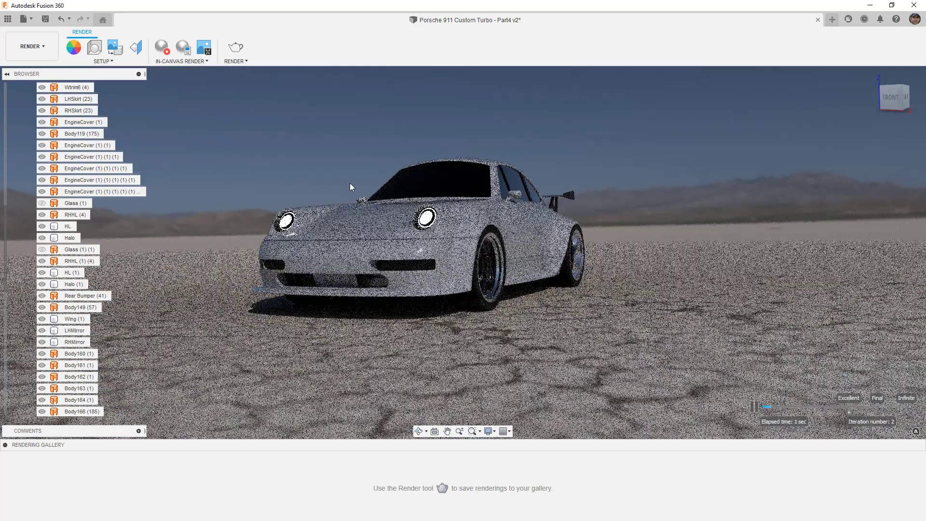
left_click(306, 217)
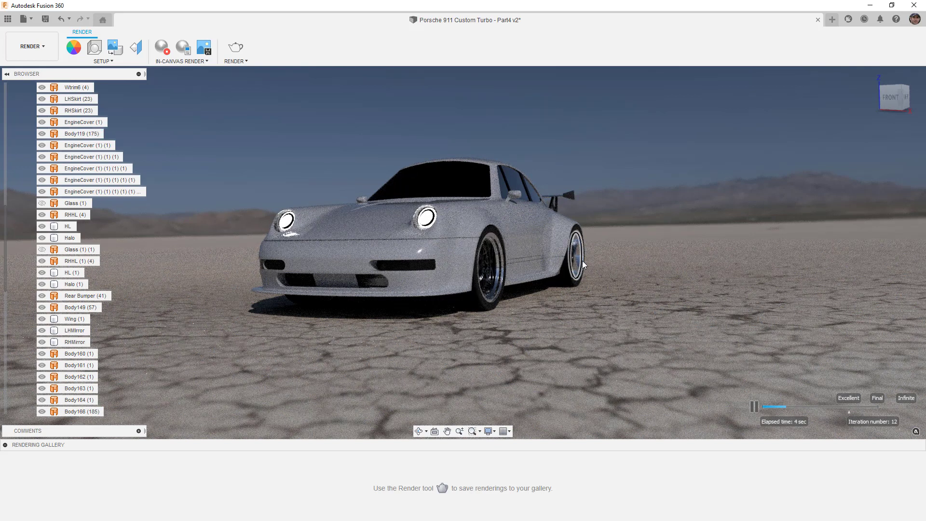
middle_click_drag(589, 288, 363, 236, "shift")
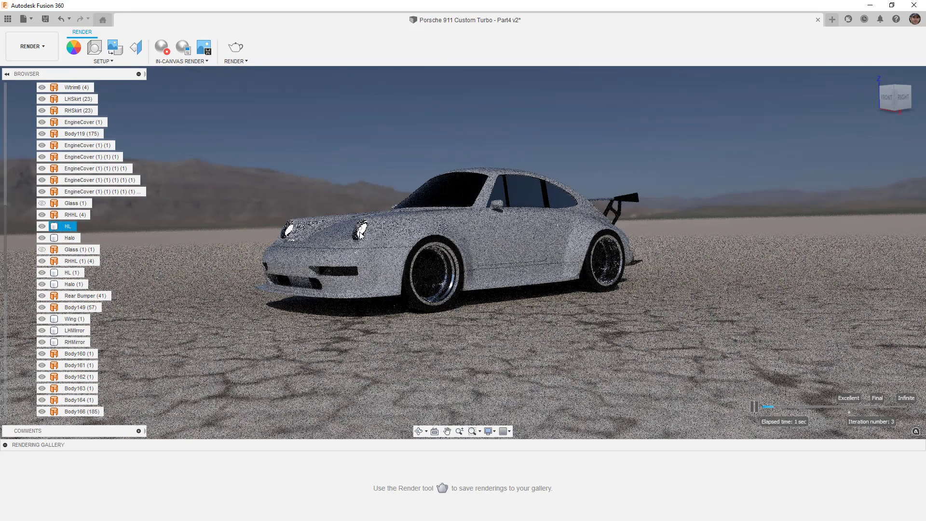
middle_click_drag(540, 317, 478, 327, "shift")
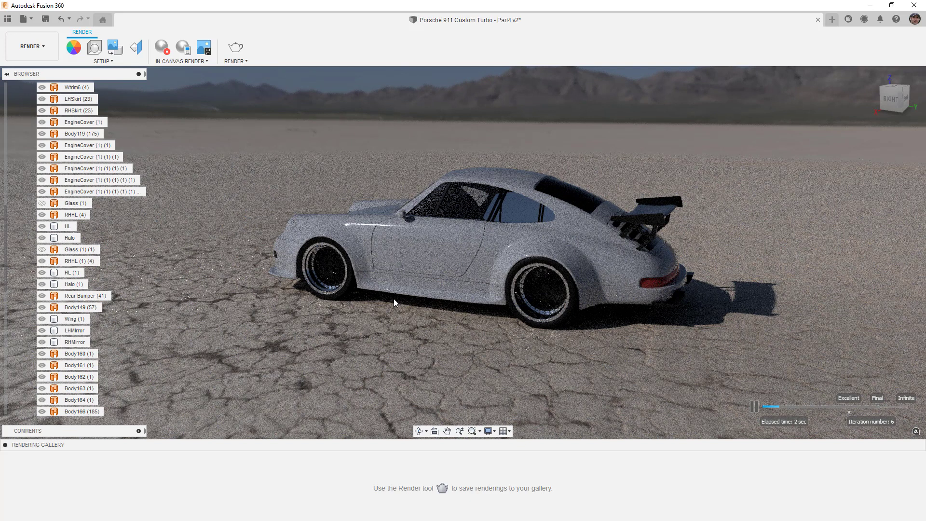
left_click(393, 295)
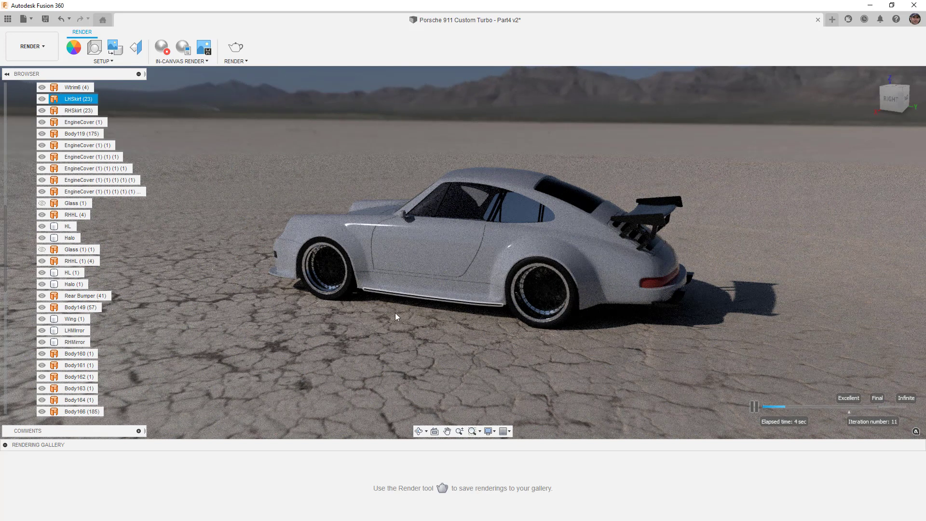
left_click(379, 340)
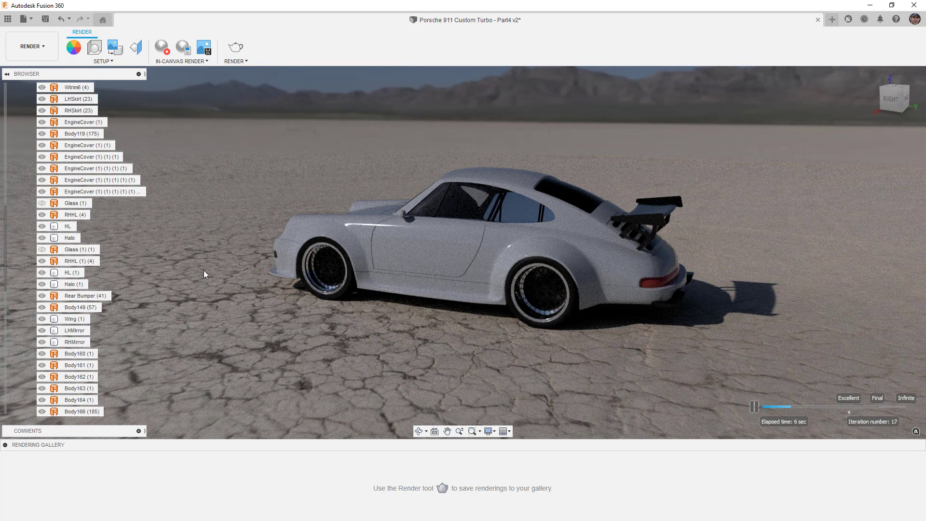
left_click(162, 48)
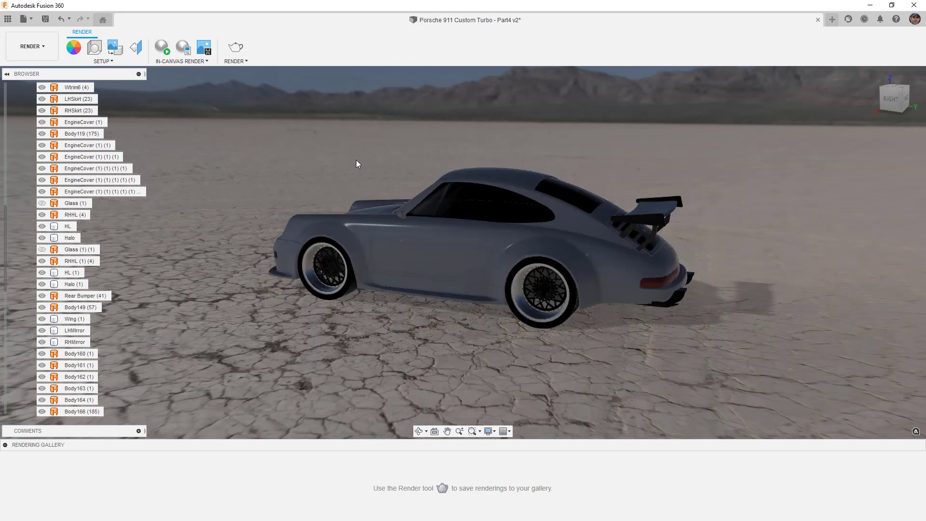
- Raise the luminance of the LED (Red) taillight appearance to about 285714 cd/m² and close the appearance settings
key("a")
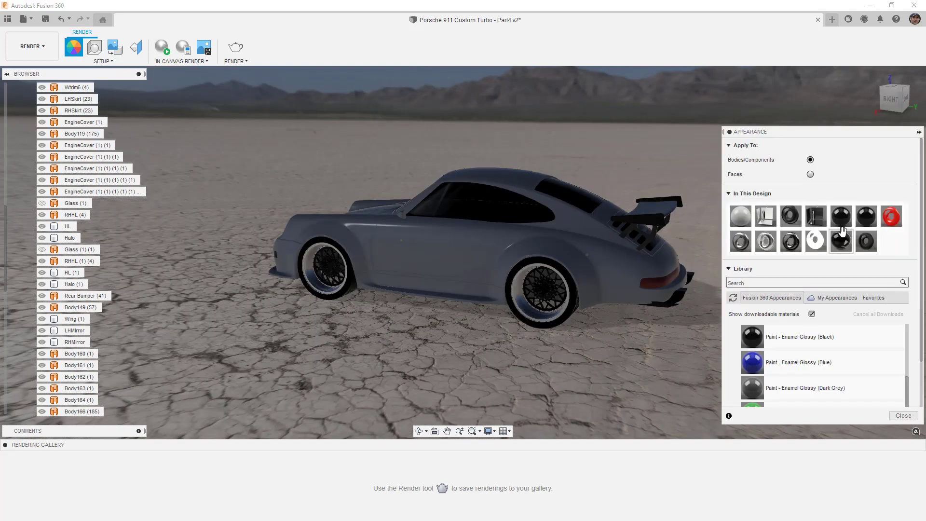
right_click(819, 243)
left_click(840, 247)
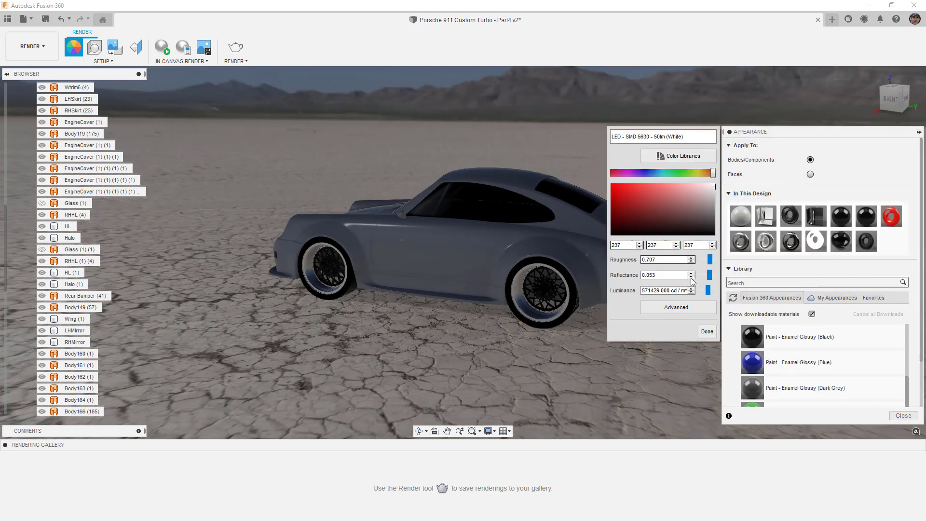
left_click(707, 332)
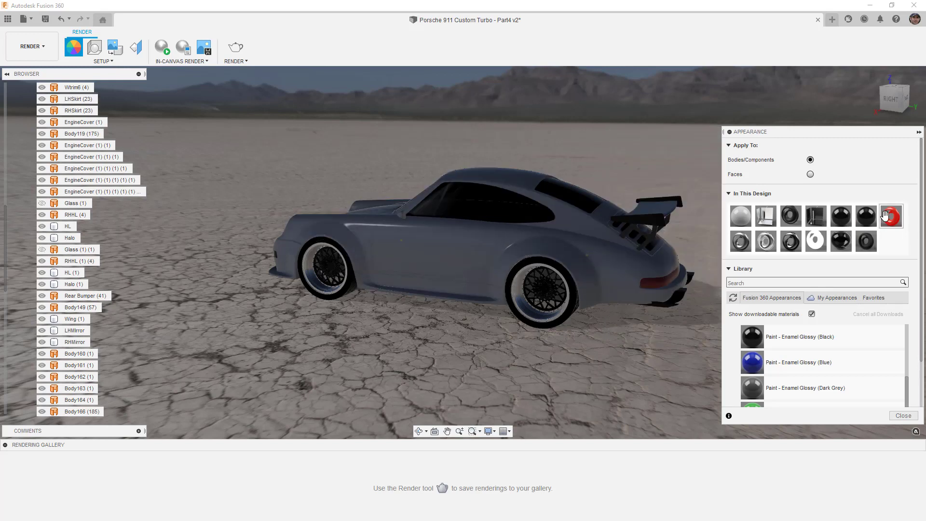
right_click(893, 218)
left_click(911, 223)
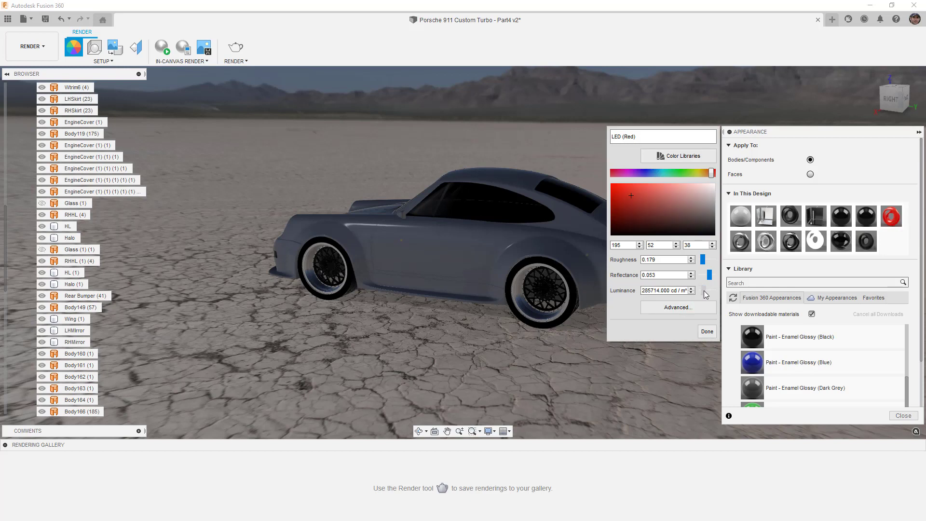
left_click(701, 334)
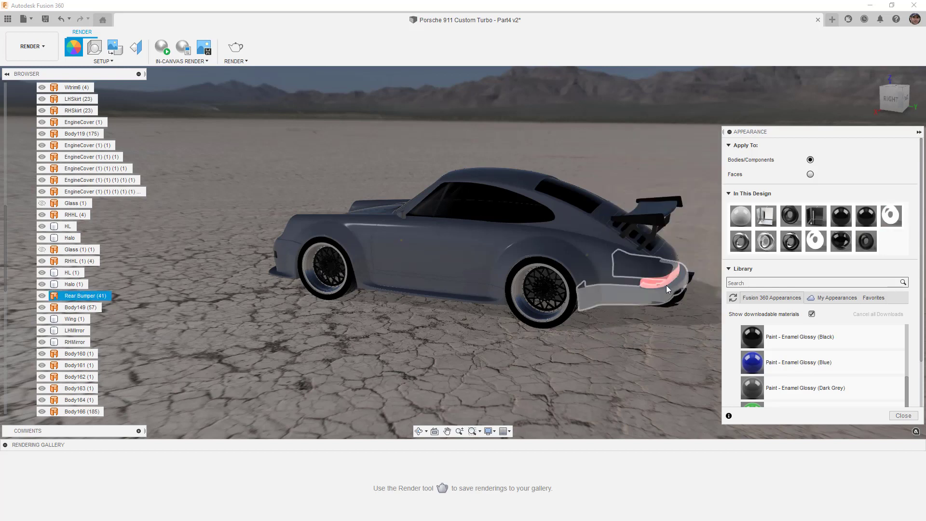
left_click(904, 416)
- Run an in-canvas render, examine the taillight's glow from a low rear angle, and stop it
left_click(161, 48)
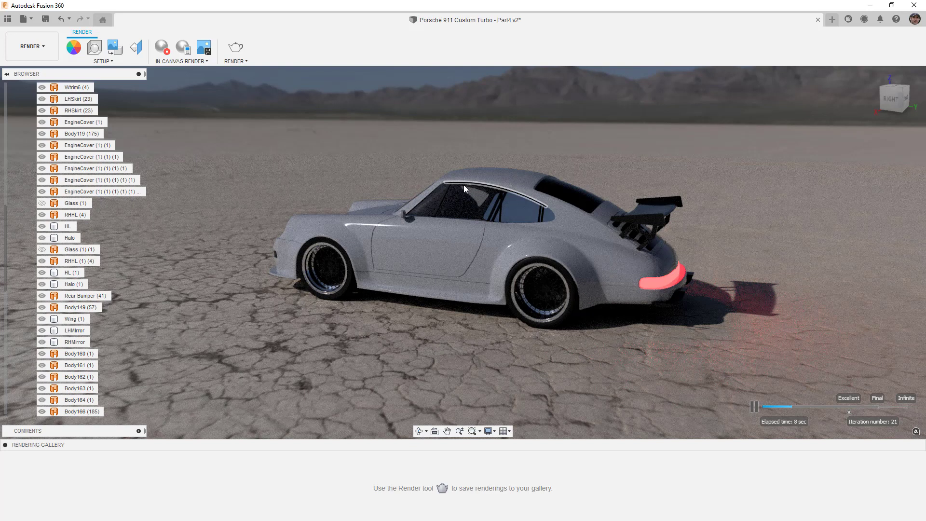
middle_click_drag(364, 322, 395, 314, "shift")
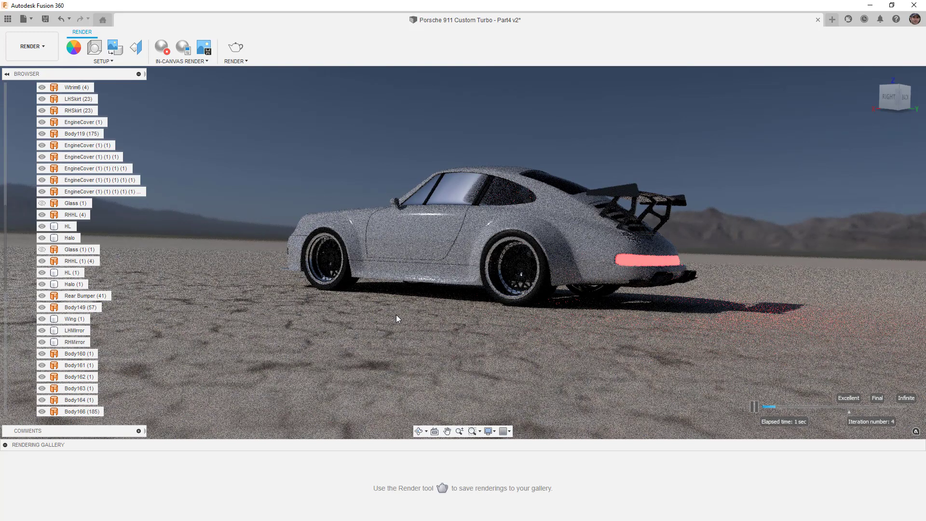
left_click(162, 47)
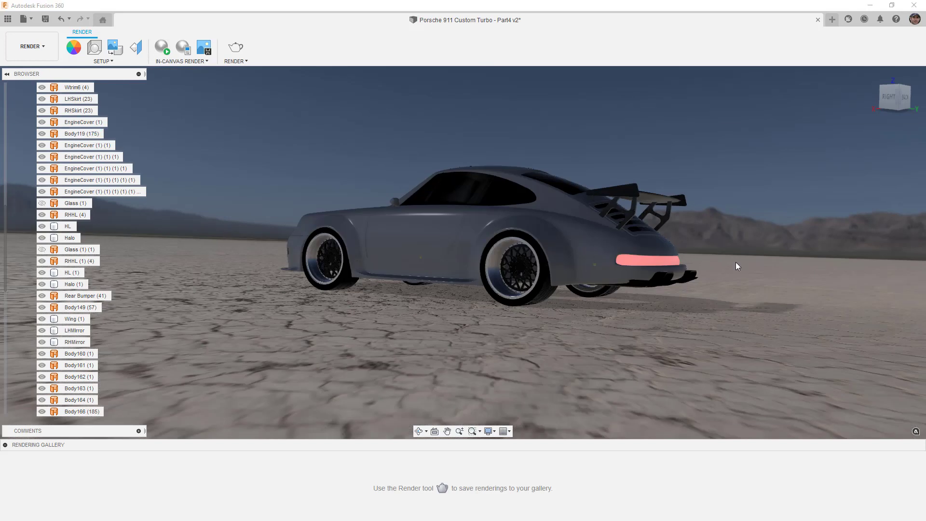
- Set the luminance of the LED (Red) appearance to 250000 cd/m² and close the appearance settings
key("a")
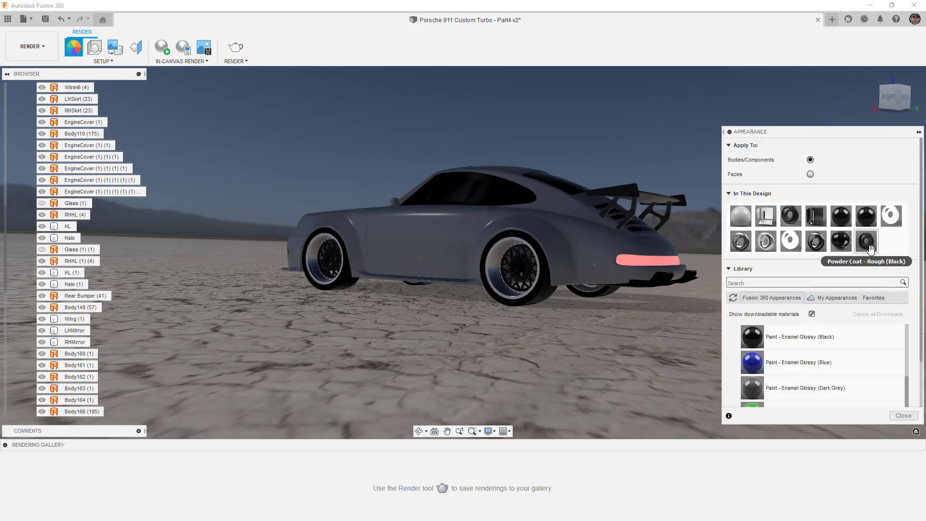
scroll(893, 244, "down", 2)
scroll(889, 210, "up", 2)
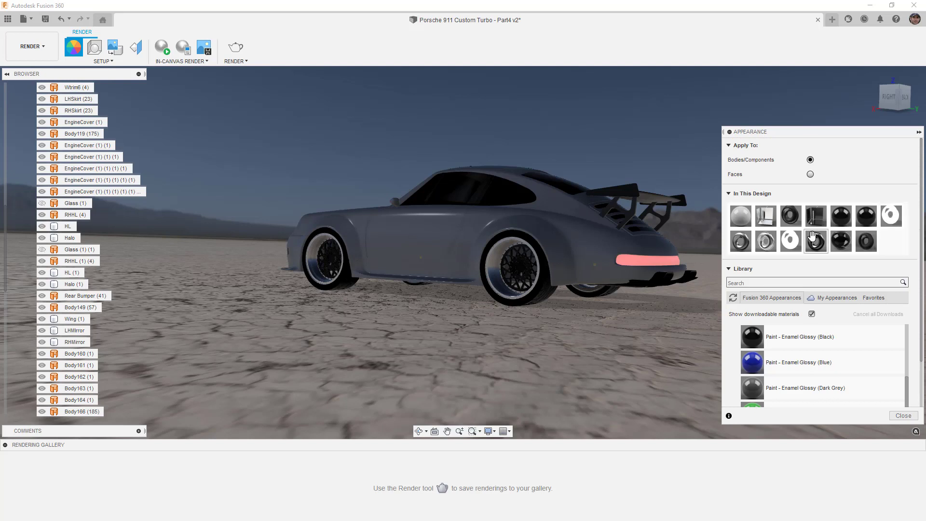
double_click(802, 247)
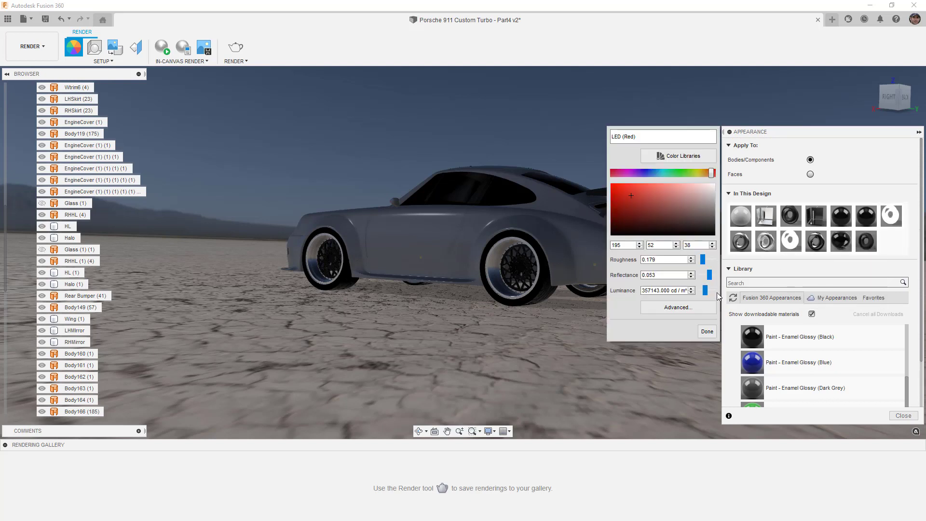
left_click(708, 331)
left_click(907, 416)
- Configure the rear-view render's output as PNG (Lossless) with the 720p, 1280x720 image size
middle_click_drag(718, 293, 716, 309)
left_click(237, 47)
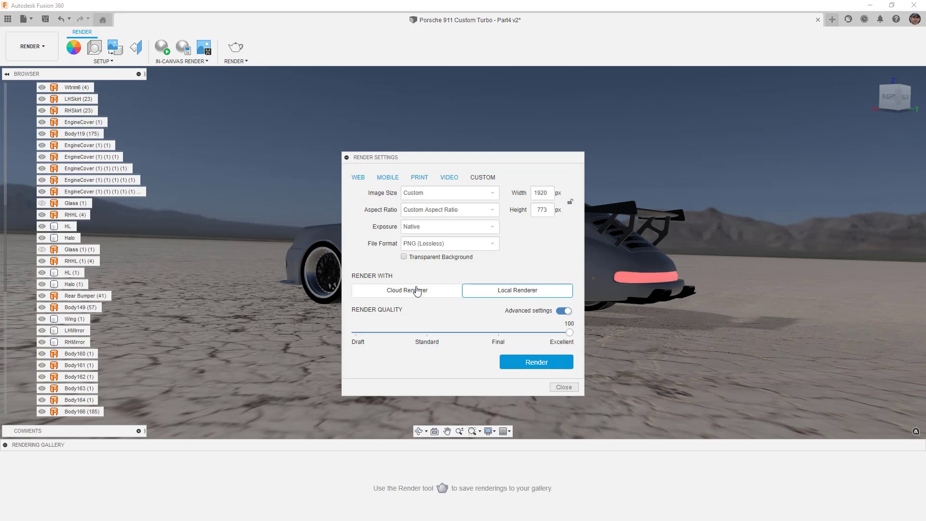
left_click(493, 246)
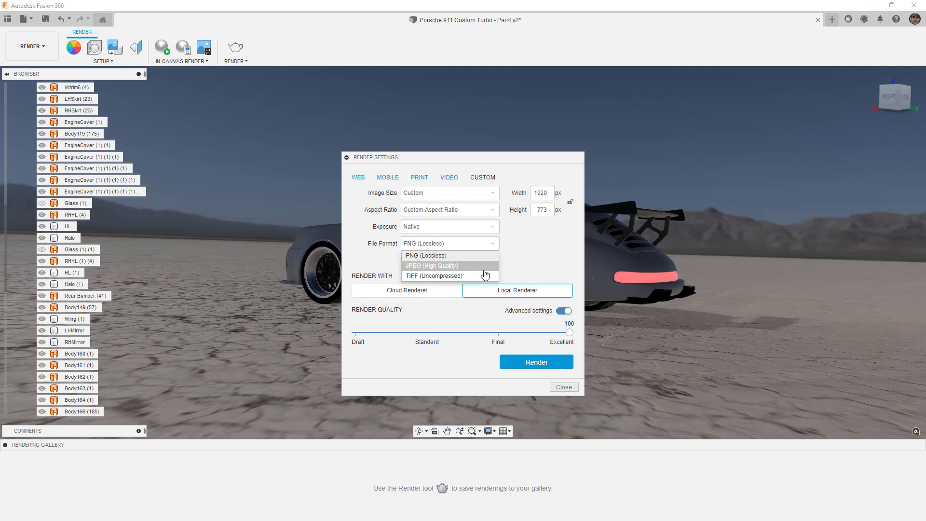
left_click(482, 257)
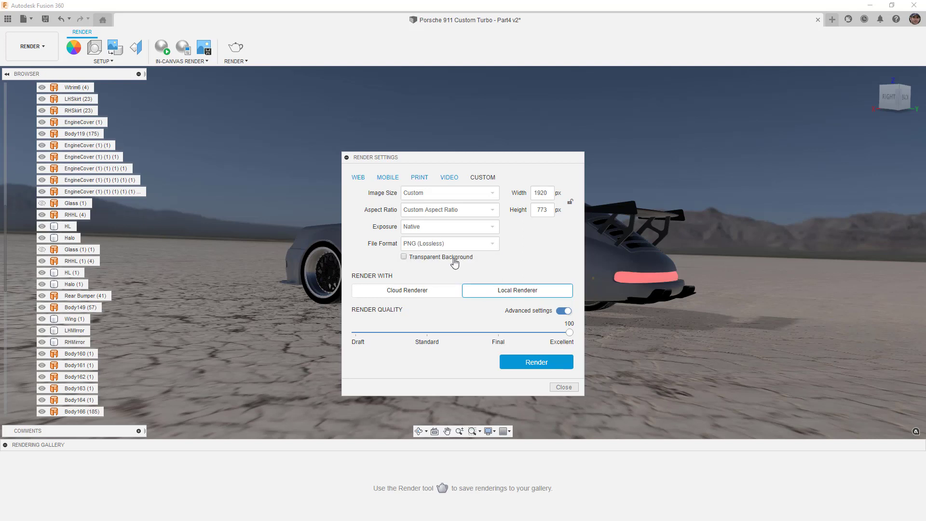
left_click(483, 195)
scroll(454, 289, "down", 5)
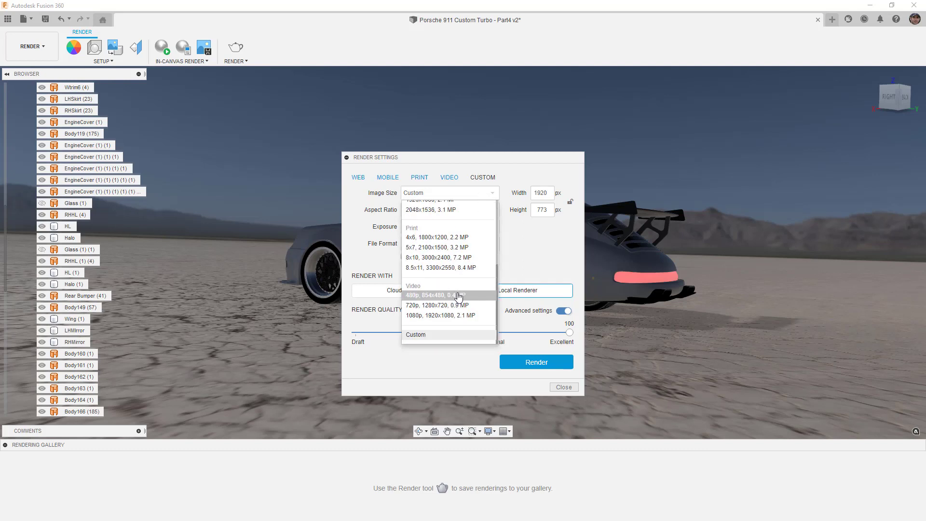
left_click(445, 306)
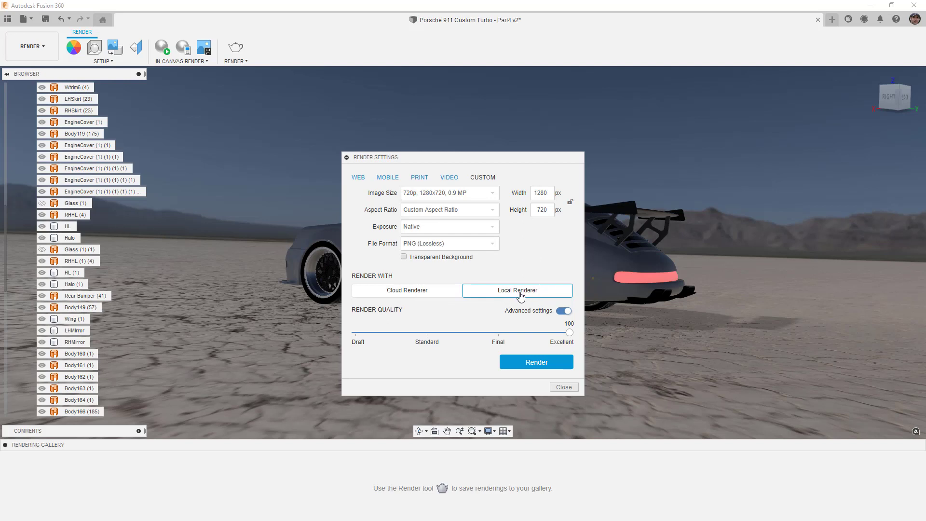
- Render the rear view with the Local Renderer at Excellent quality (100), and inspect the finished image in the gallery
left_click(562, 311)
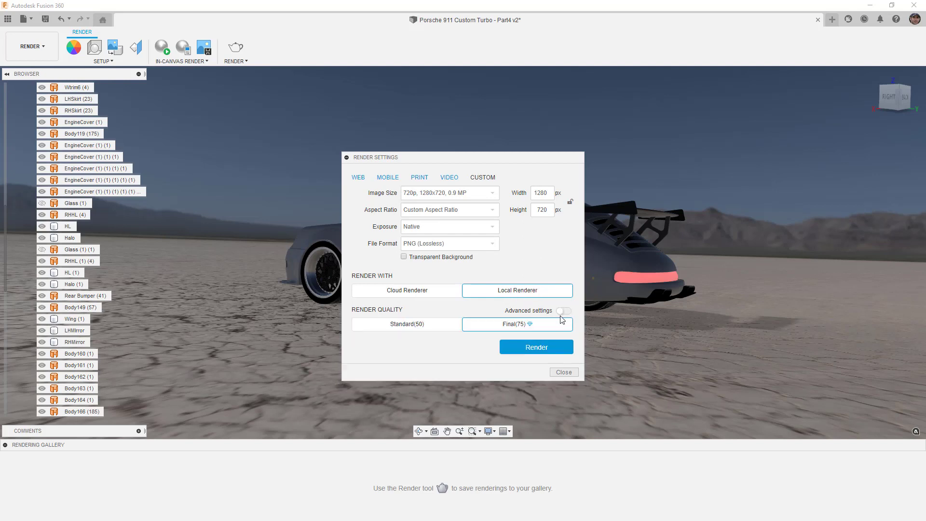
left_click(564, 312)
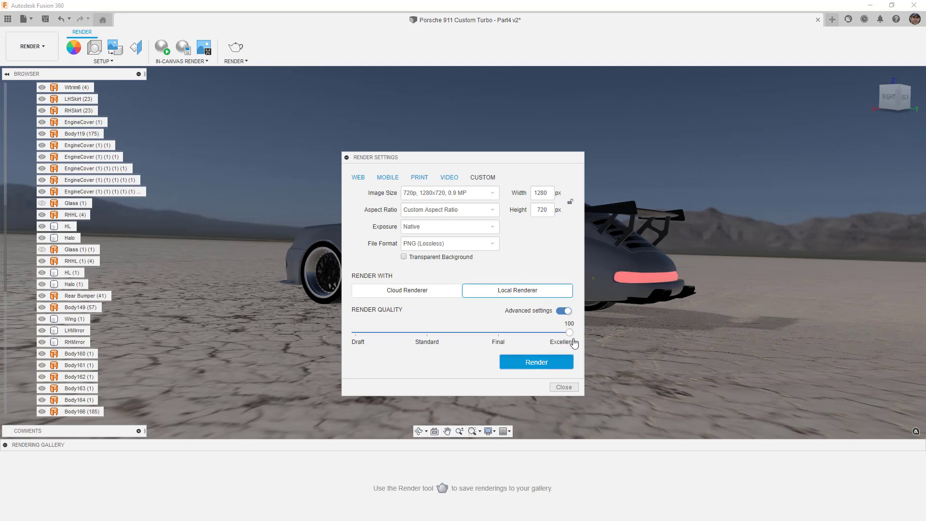
left_click(544, 366)
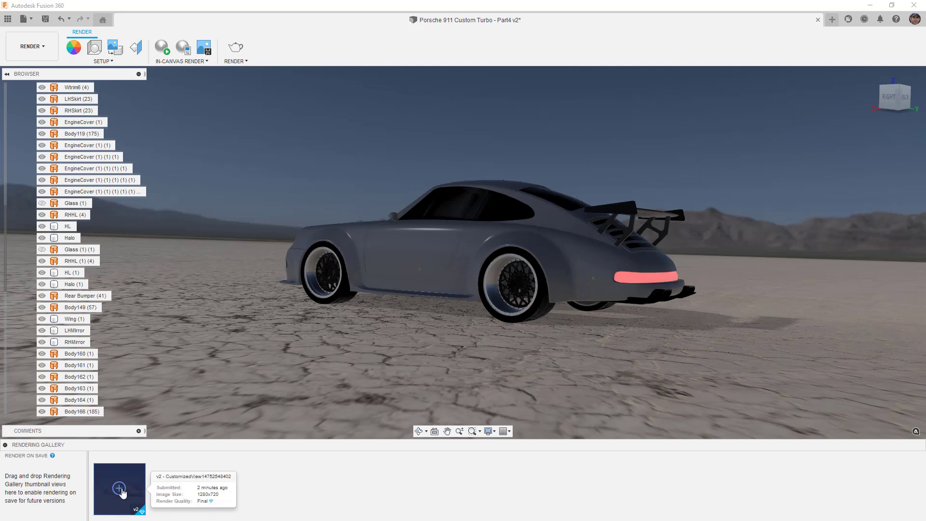
left_click(128, 489)
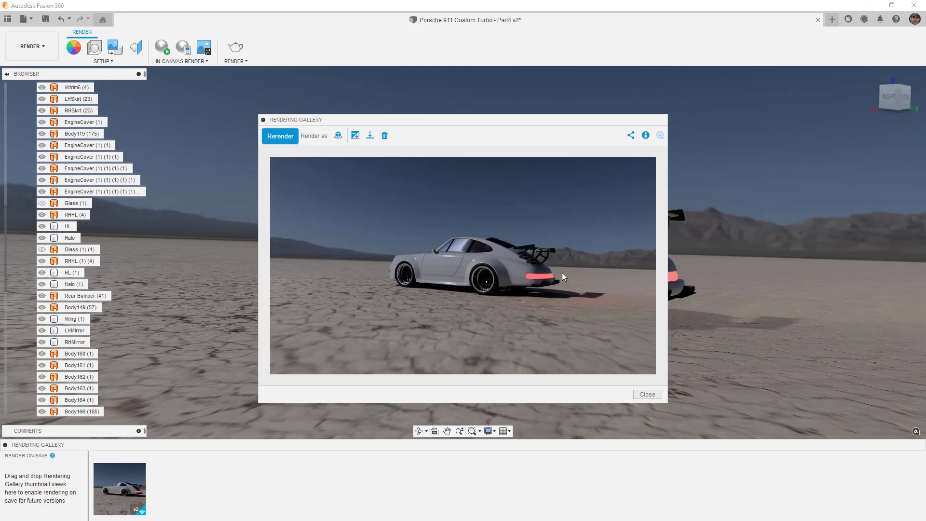
left_click(647, 394)
- Move the depth of field's center of focus to the door mirror in a front three-quarter view, and close the scene settings
middle_click_drag(505, 323, 558, 317, "shift")
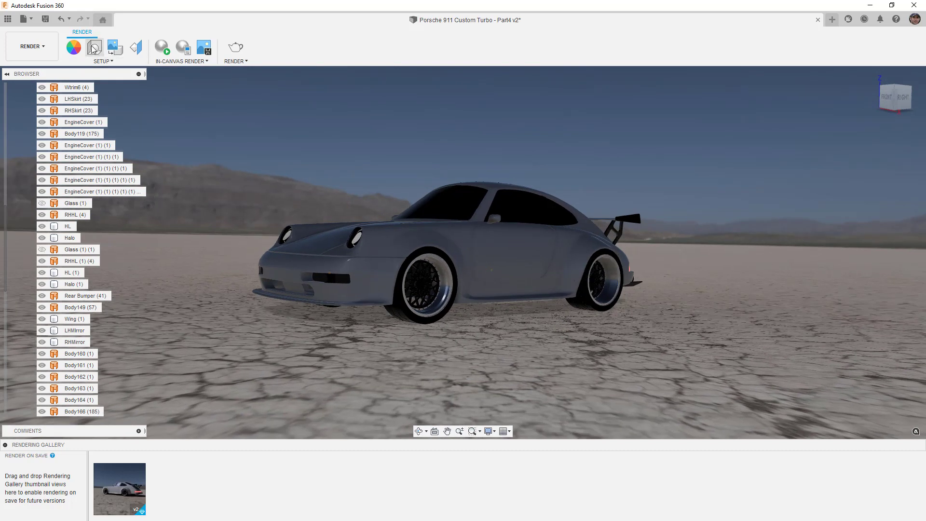
left_click(96, 49)
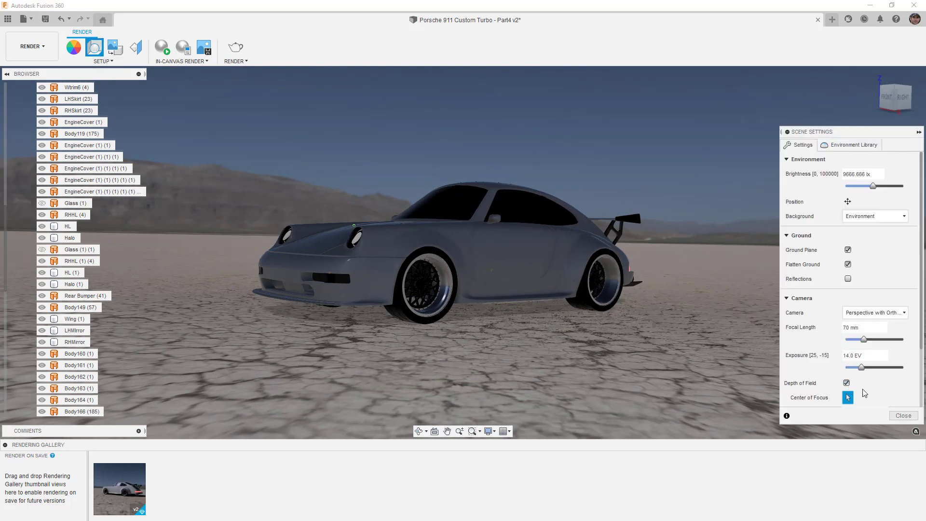
scroll(855, 392, "down", 1)
left_click(849, 368)
left_click(849, 370)
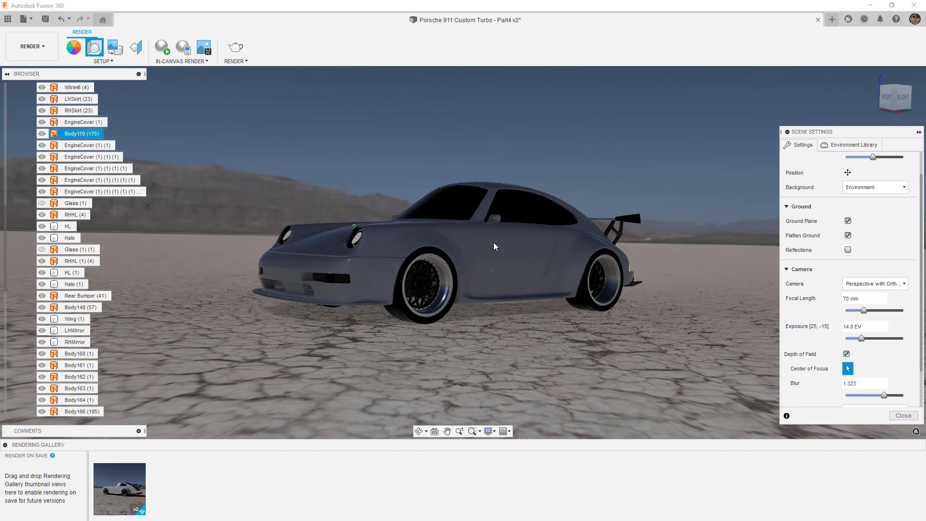
left_click(490, 221)
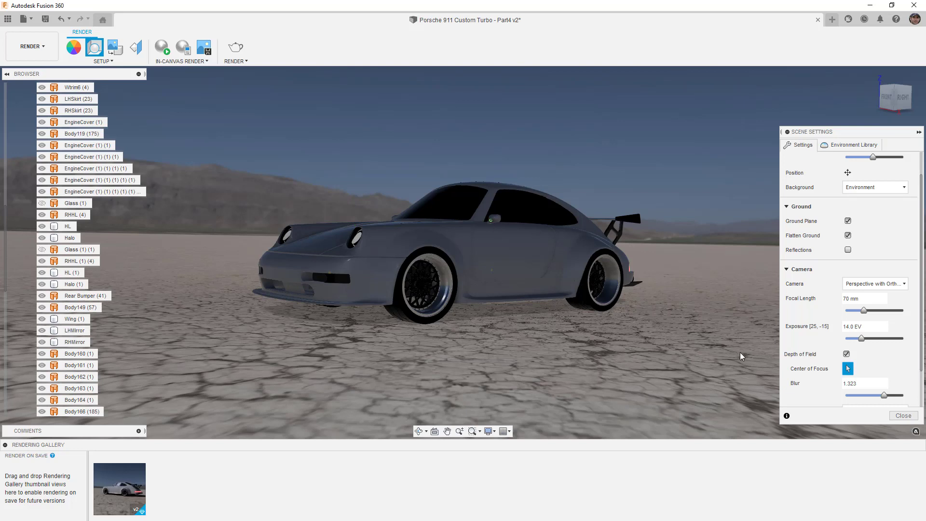
left_click(903, 417)
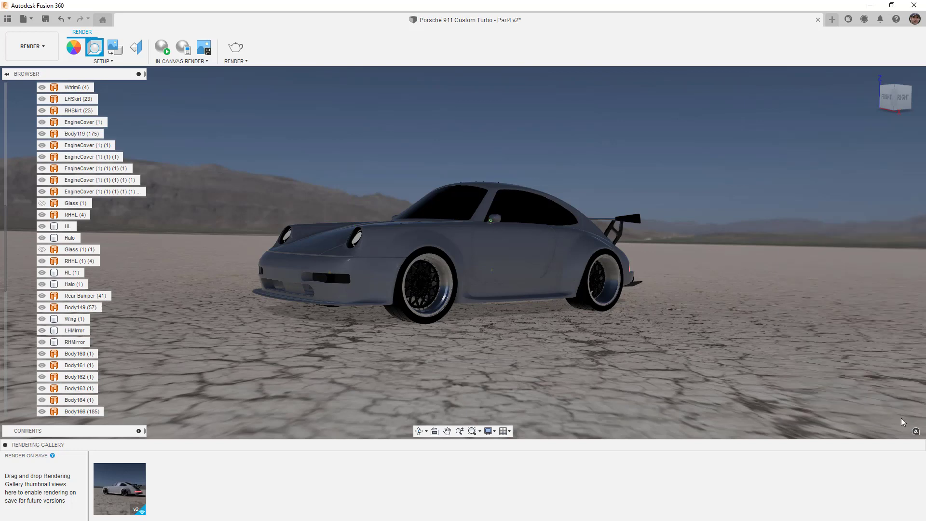
- Run an in-canvas render of the front three-quarter view, examine the new focus, and stop it
left_click(162, 46)
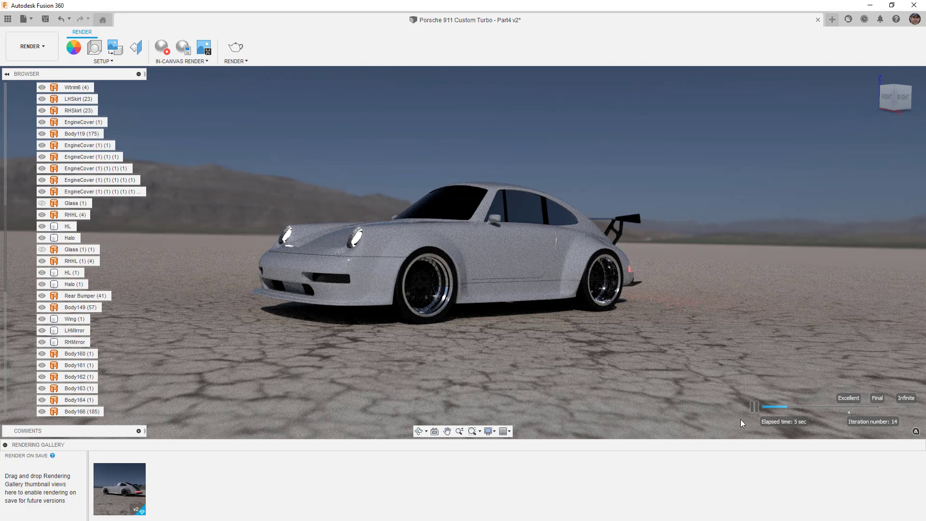
left_click(754, 406)
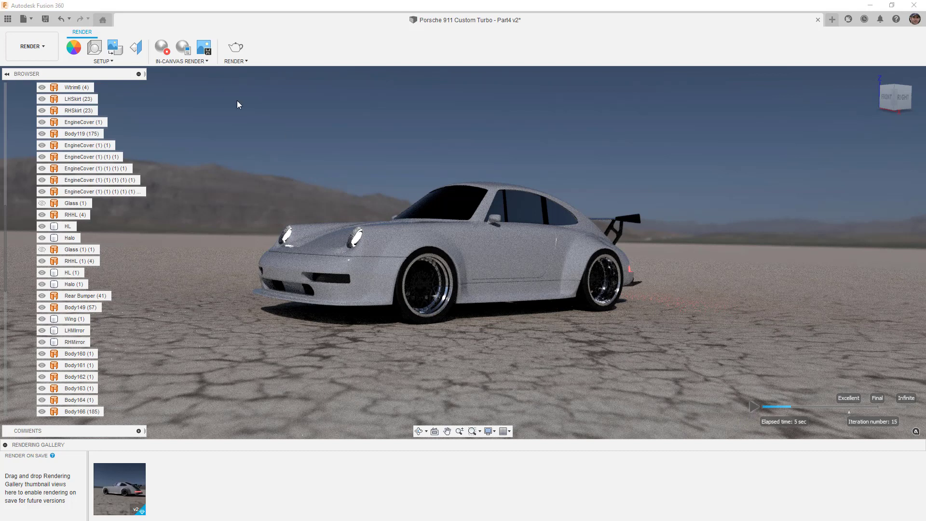
left_click(163, 48)
- Render the front three-quarter view at 720p, 1280 x 720, with the Local Renderer at Excellent quality (100)
left_click(234, 47)
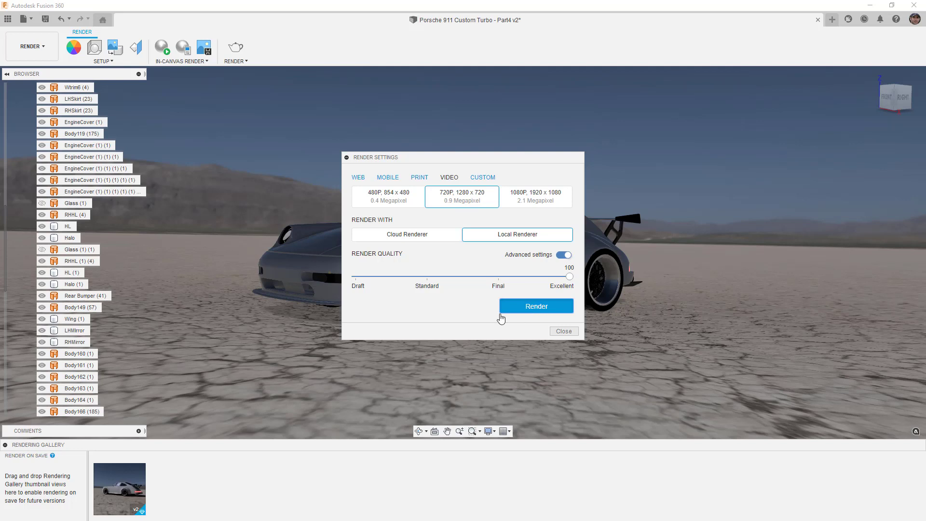
left_click(501, 312)
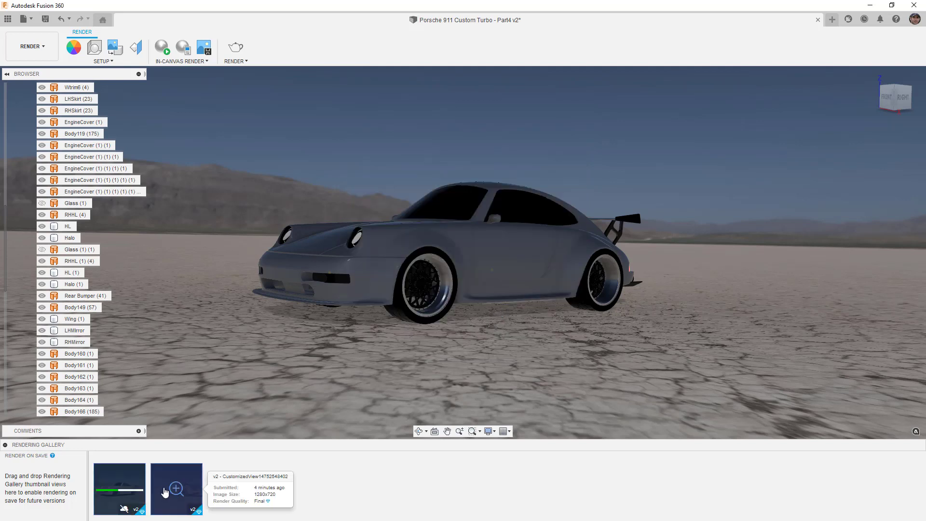
- Frame the whole car from high above its rear three-quarter and render that view at 720p with the Local Renderer at quality 100
left_click(477, 291)
middle_click_drag(477, 291, 431, 341)
scroll(469, 323, "down", 4)
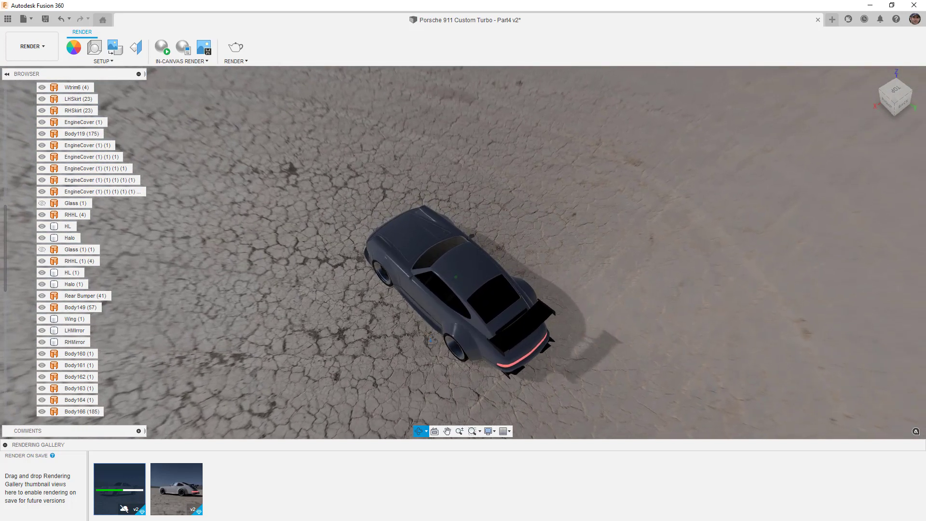
left_click(485, 288)
middle_click_drag(485, 288, 479, 244)
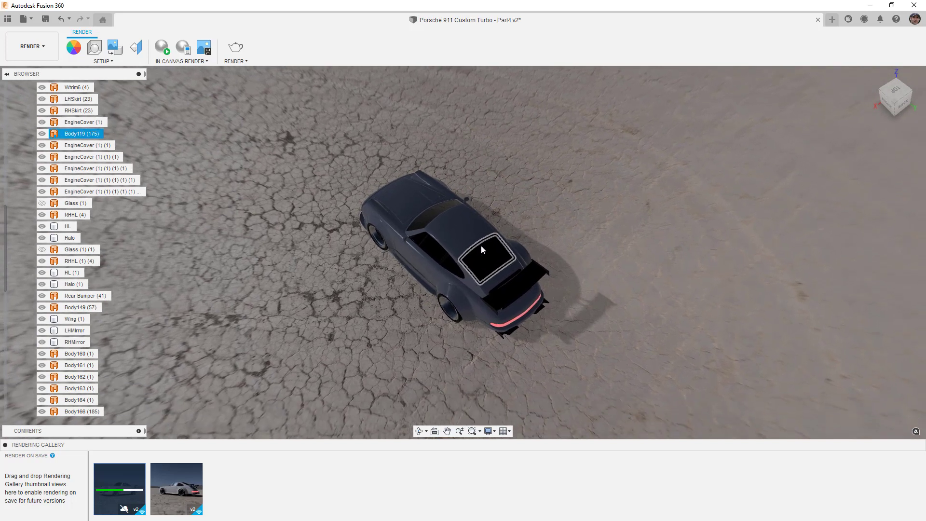
scroll(483, 261, "up", 1)
key("Escape")
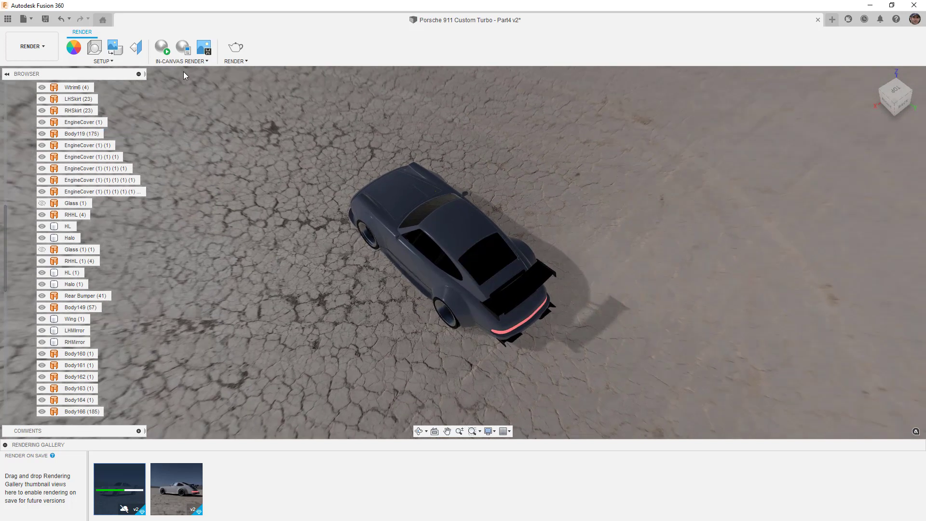
left_click(235, 47)
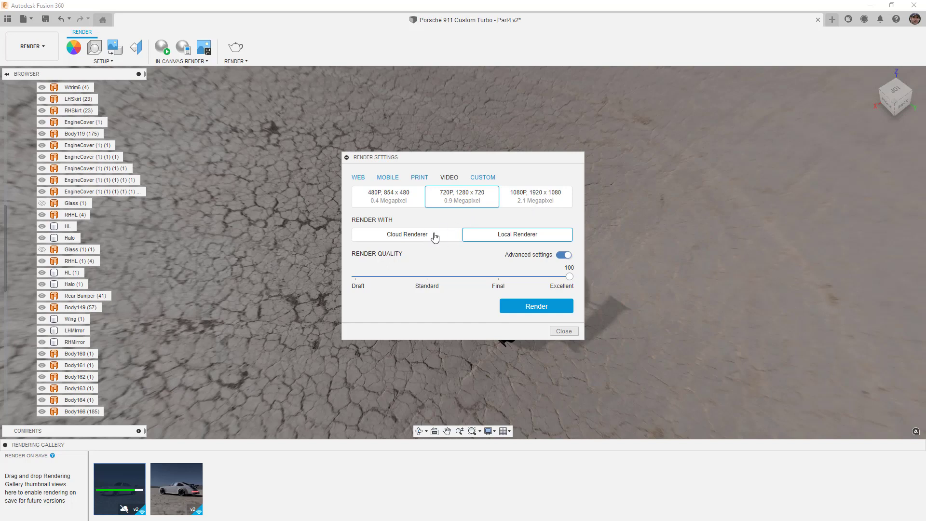
left_click(535, 308)
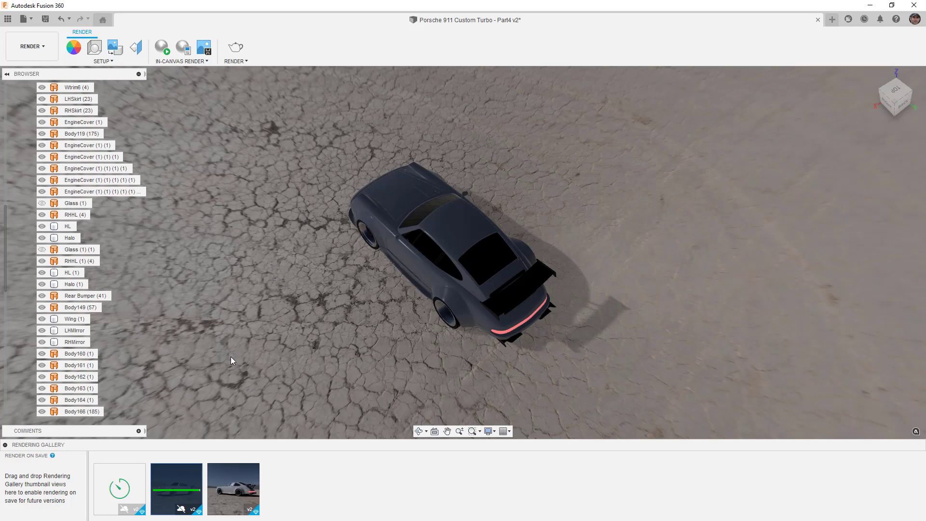
- Open the front three-quarter render from the rendering gallery and inspect the image
mouse_move(185, 493)
left_click(177, 490)
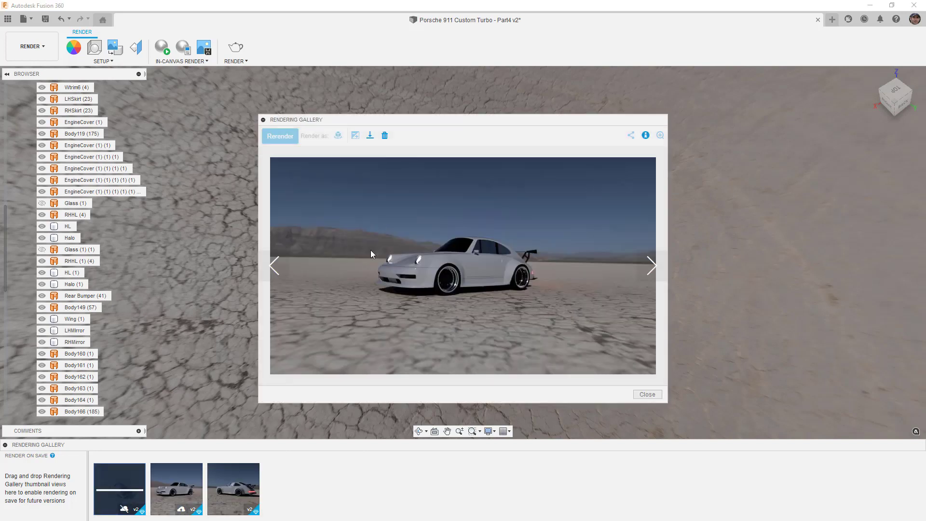
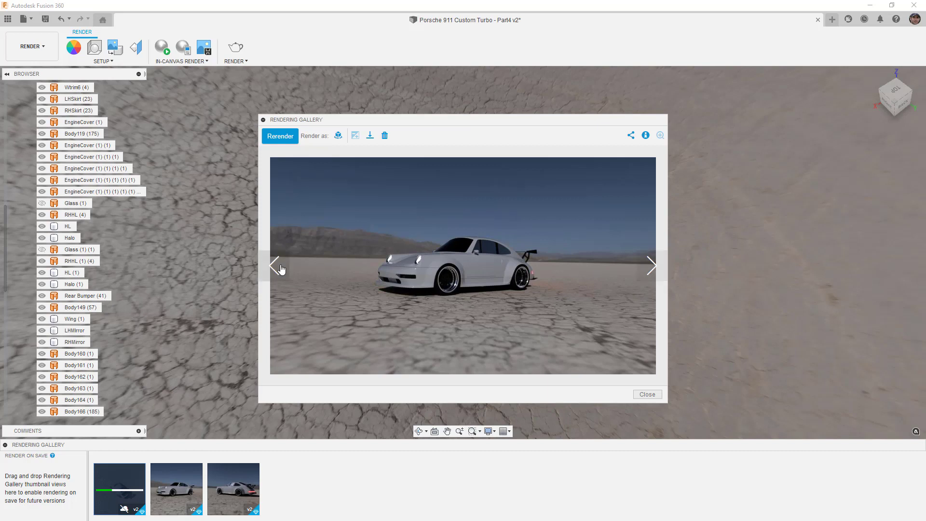
- Frame a low close-up along the car's side from its rear wheel and render it at 720p with the Local Renderer at quality 100
left_click(647, 395)
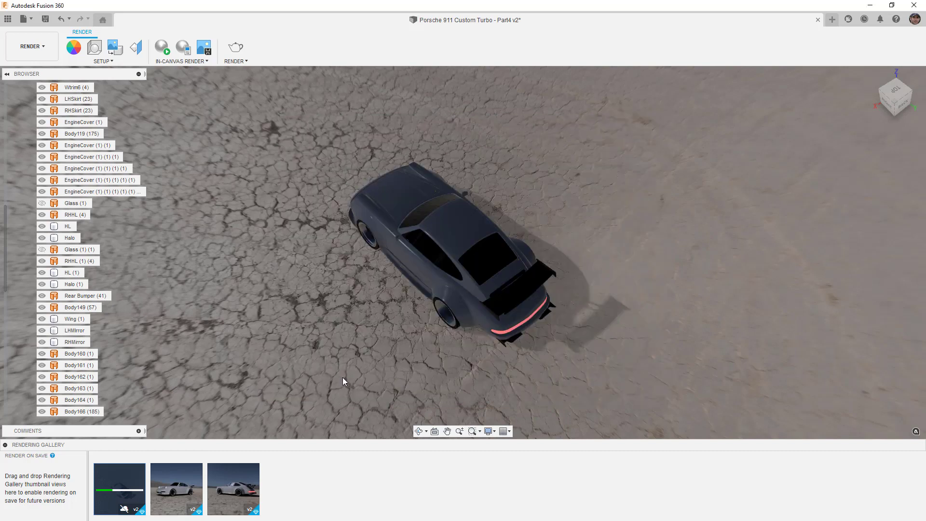
middle_click_drag(369, 360, 370, 323, "shift")
scroll(417, 258, "up", 5)
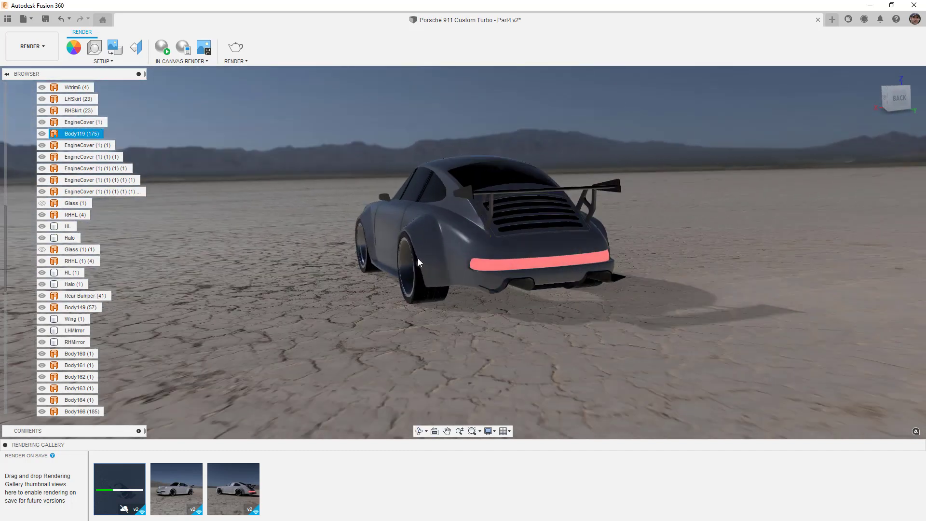
scroll(418, 260, "up", 5)
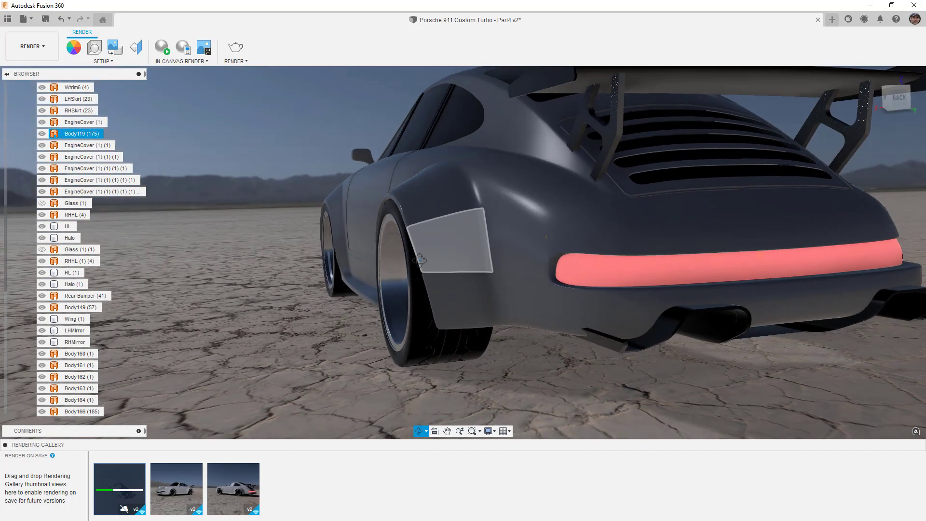
scroll(416, 218, "up", 8)
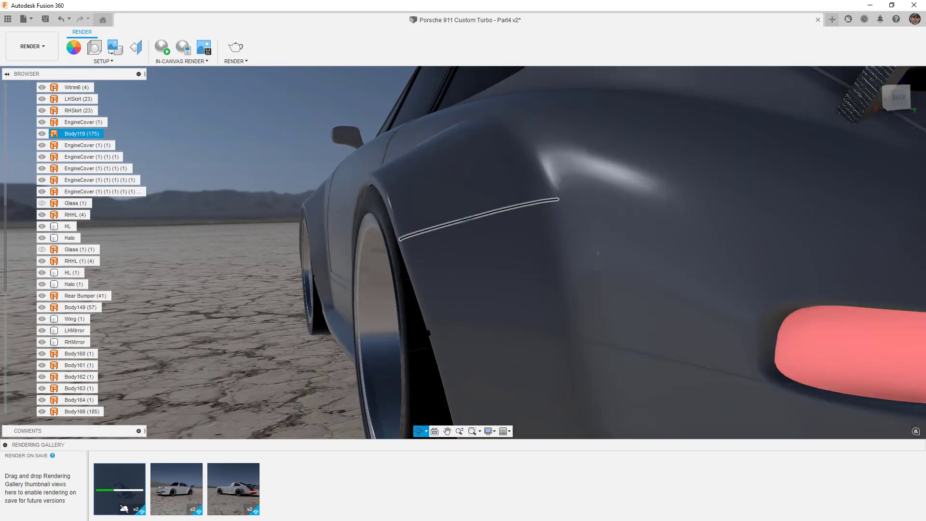
middle_click_drag(466, 222, 536, 225, "shift")
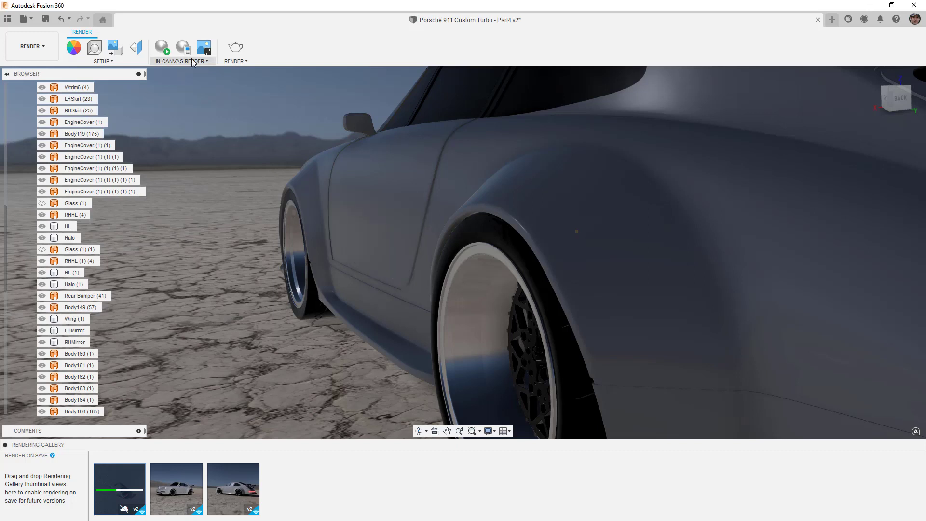
left_click(234, 48)
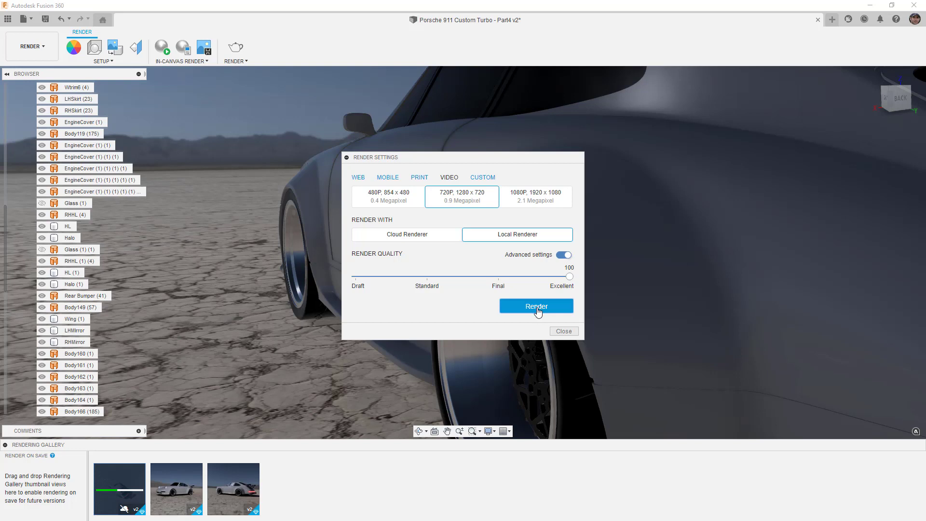
left_click(510, 312)
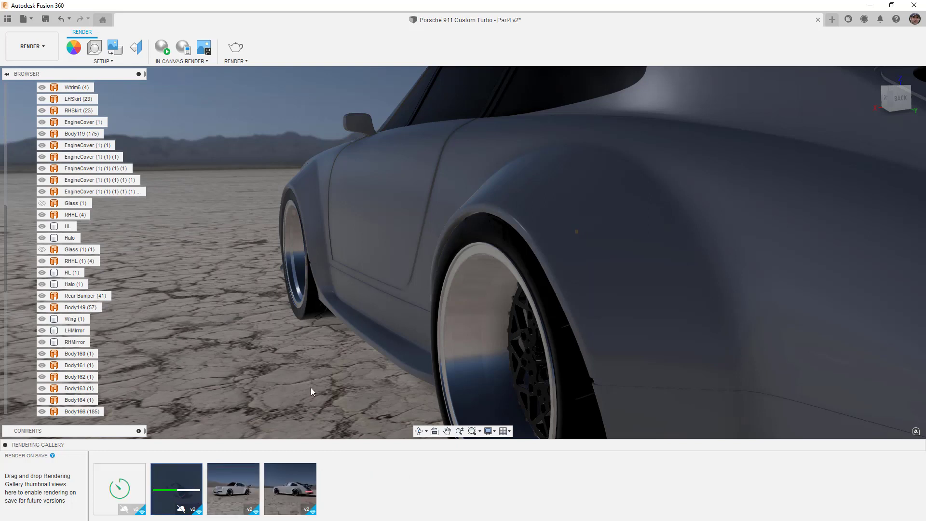
- Enable Render on Save for the front three-quarter view by adding its gallery render
mouse_move(240, 477)
left_click_drag(240, 477, 31, 487)
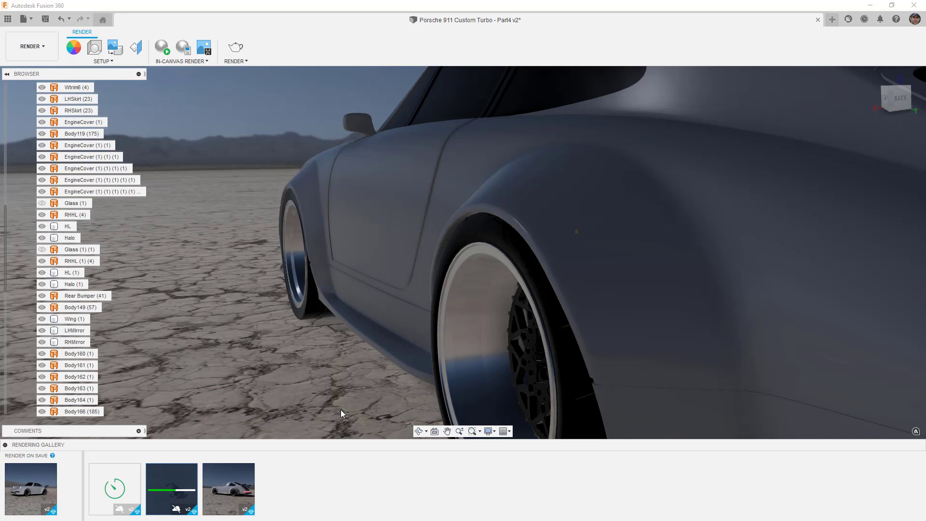
mouse_move(30, 493)
scroll(206, 283, "down", 1)
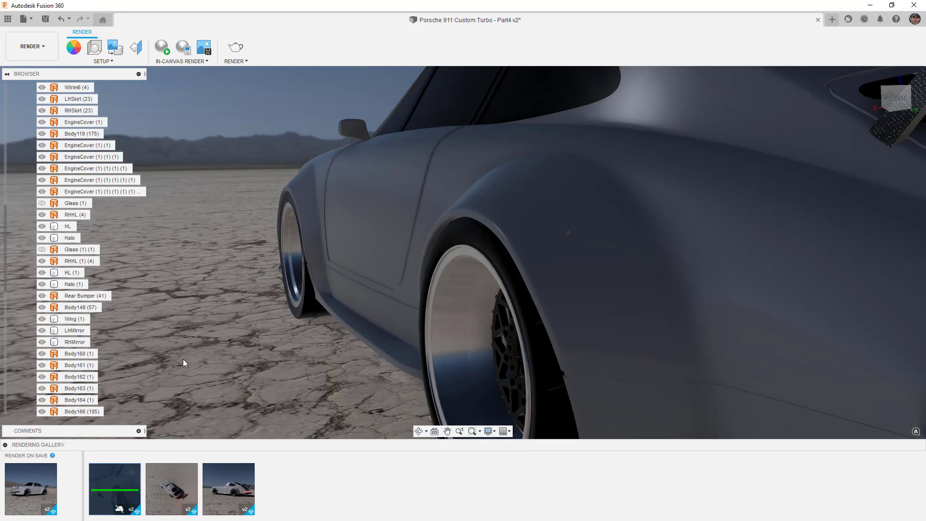
- Inspect the high rear three-quarter render and the rear wheel close-up still in progress from the rendering gallery
left_click(172, 489)
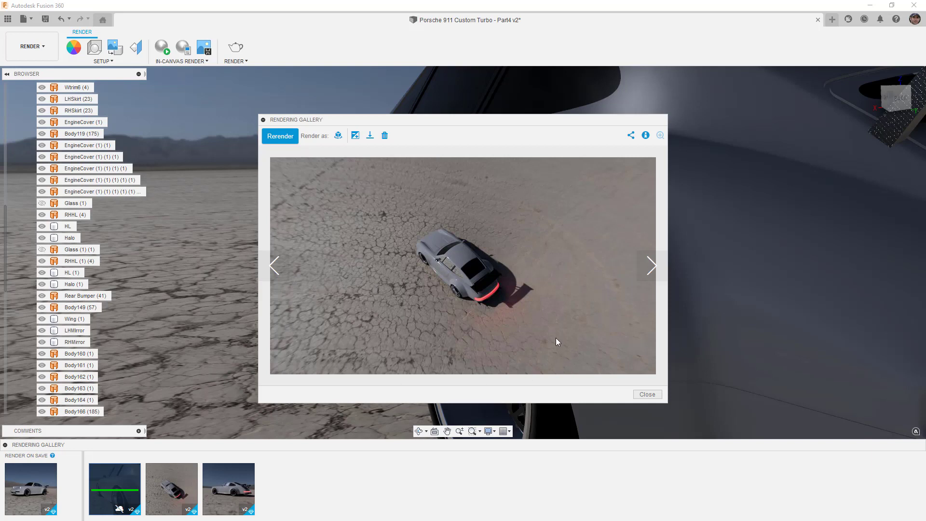
left_click(645, 396)
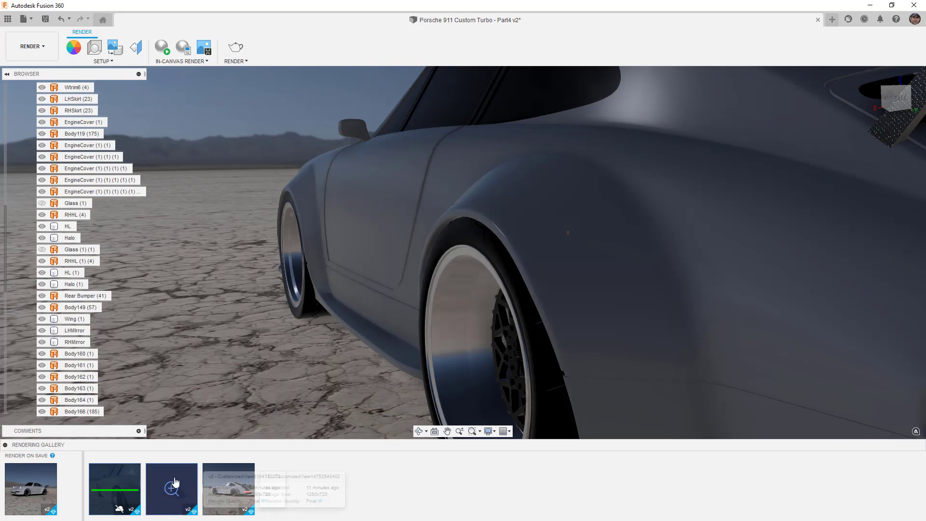
double_click(116, 491)
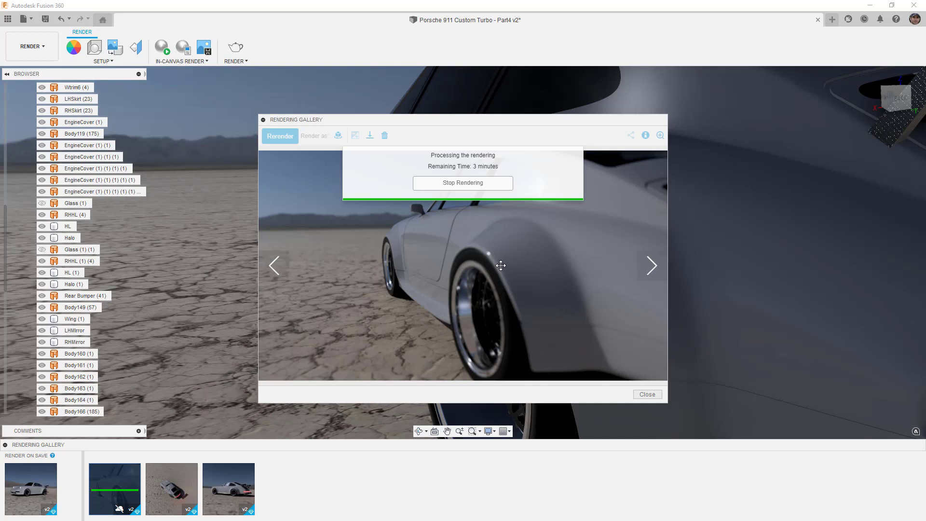
left_click(647, 395)
- Frame a close-up looking forward over the rear fender toward the side mirror and the lake bed
middle_click_drag(536, 294, 551, 271, "shift")
middle_click_drag(448, 246, 801, 193)
scroll(564, 223, "down", 4)
middle_click_drag(561, 222, 514, 201, "shift")
scroll(511, 222, "up", 4)
scroll(525, 266, "down", 4)
middle_click_drag(526, 270, 400, 268, "shift")
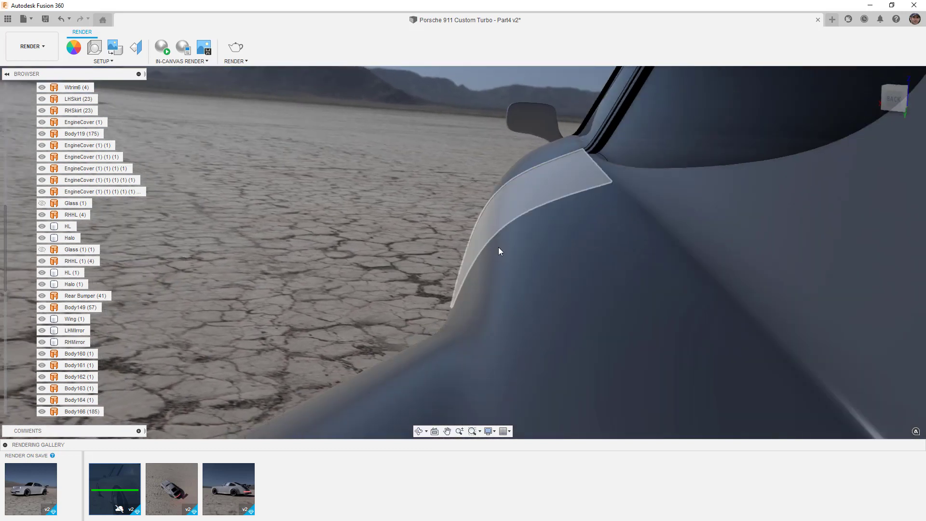
- Keep Depth of Field on in the scene settings and place its center of focus on the side mirror
left_click(95, 46)
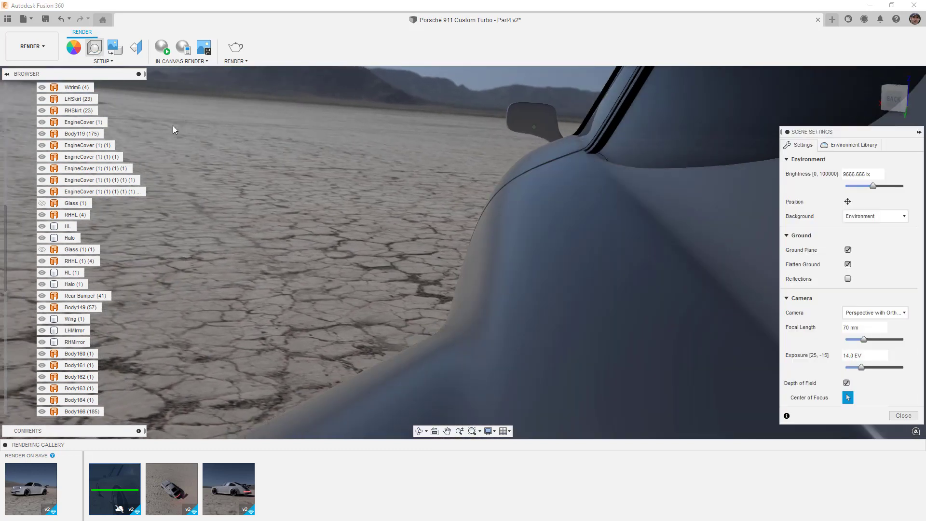
left_click(847, 384)
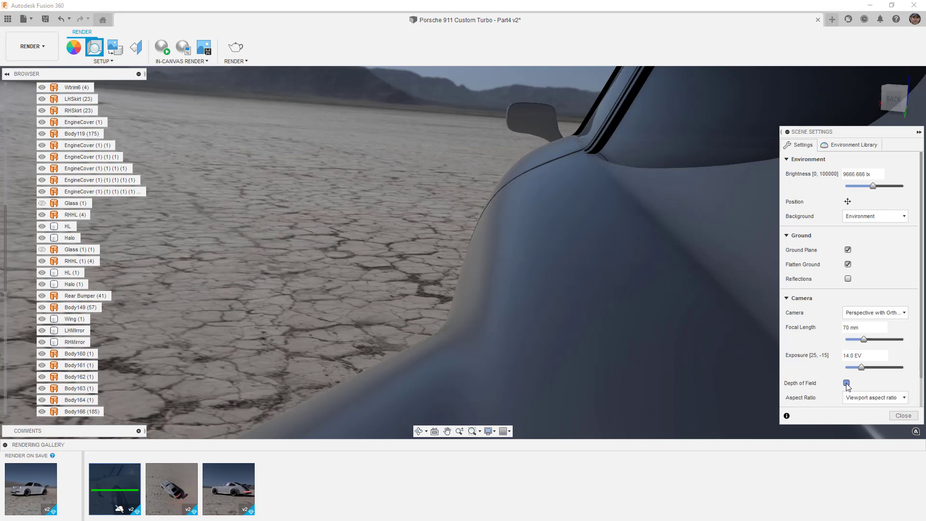
left_click(847, 384)
left_click(535, 282)
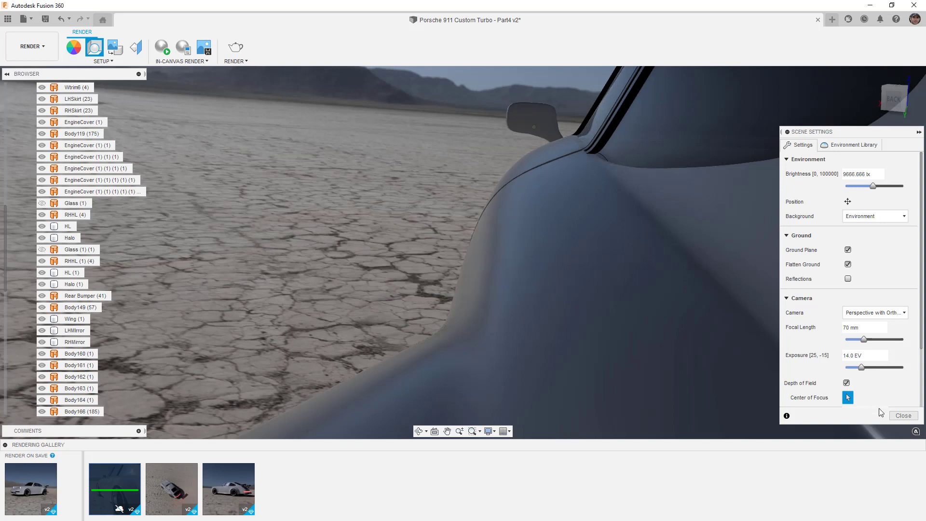
left_click(848, 397)
left_click(583, 100)
left_click(540, 114)
left_click(664, 249)
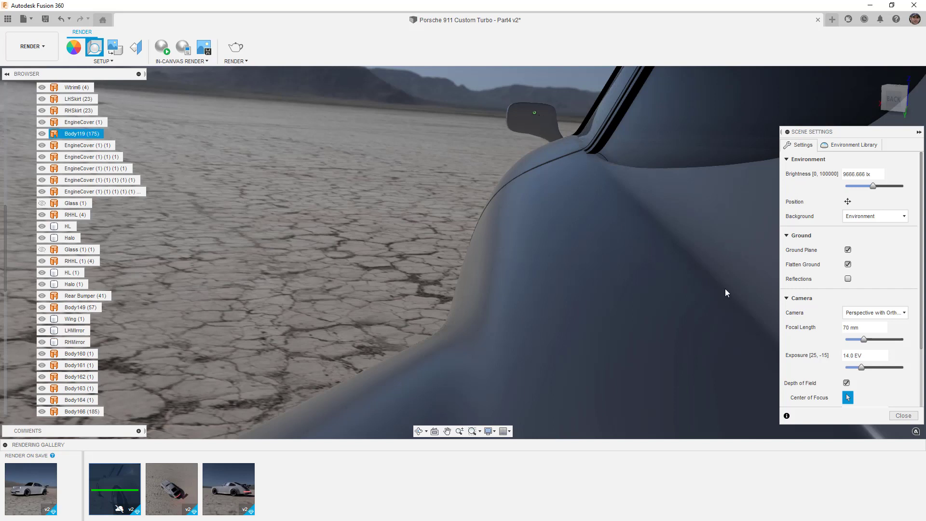
left_click(903, 416)
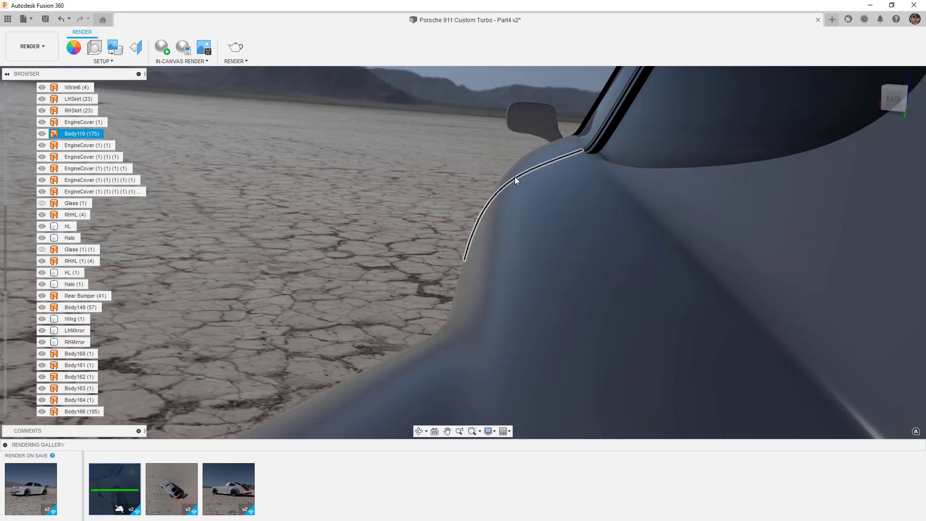
key("Escape")
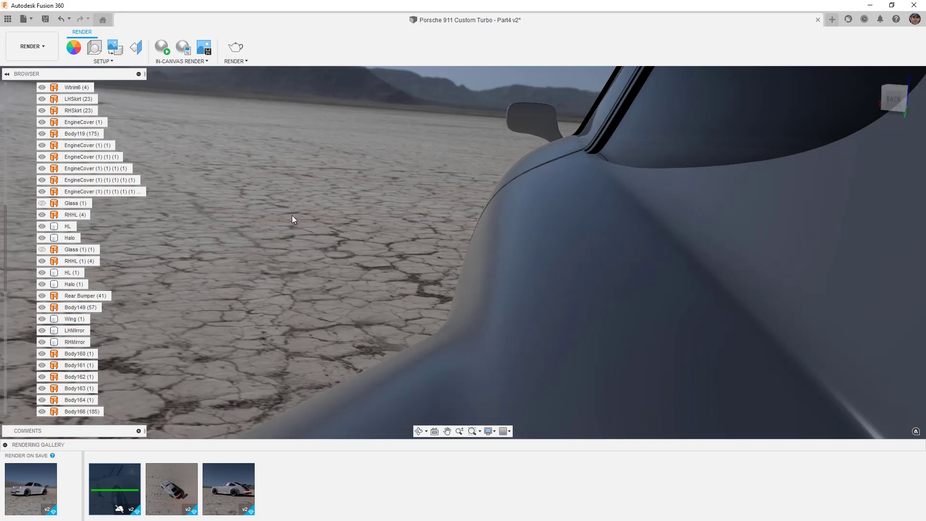
- Render the side mirror close-up at 720p, 1280 x 720, with the Local Renderer at Excellent quality (100)
left_click(236, 48)
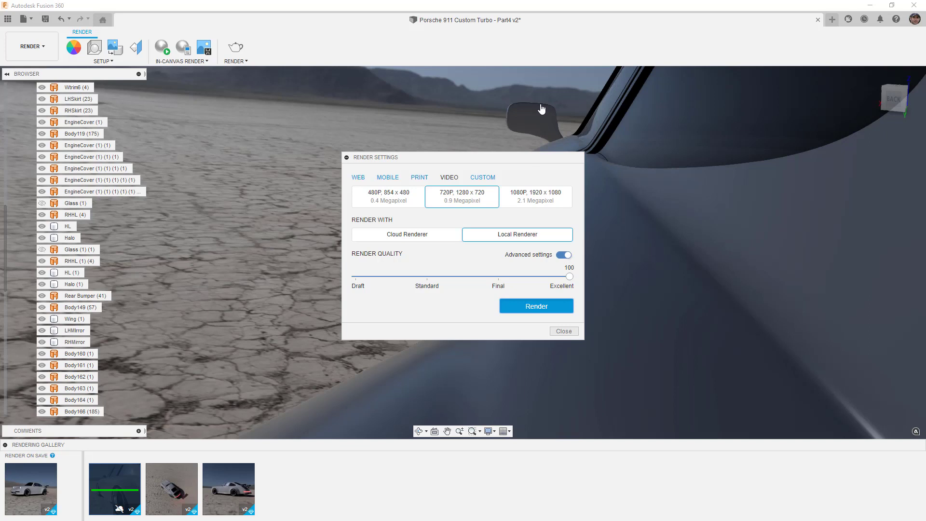
left_click(513, 115)
left_click(496, 127)
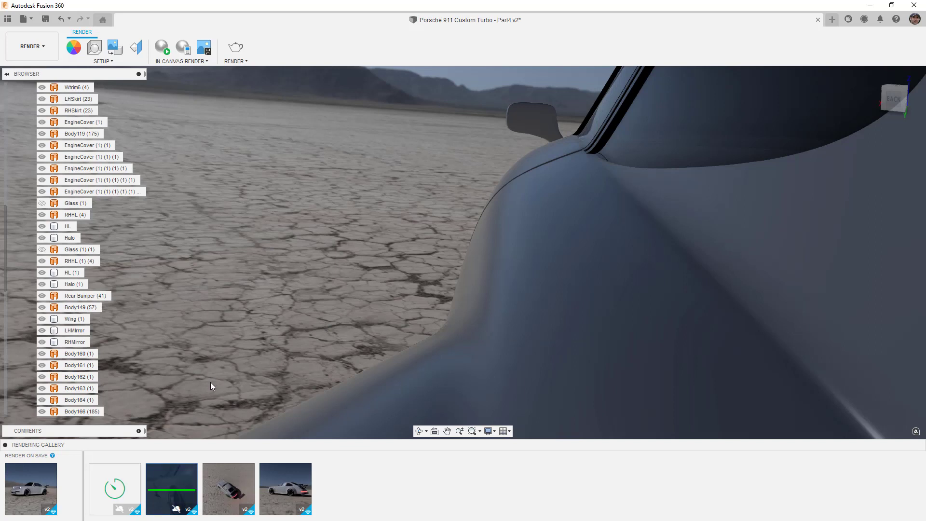
- Check the progress of the rear wheel close-up render in the rendering gallery
left_click(175, 492)
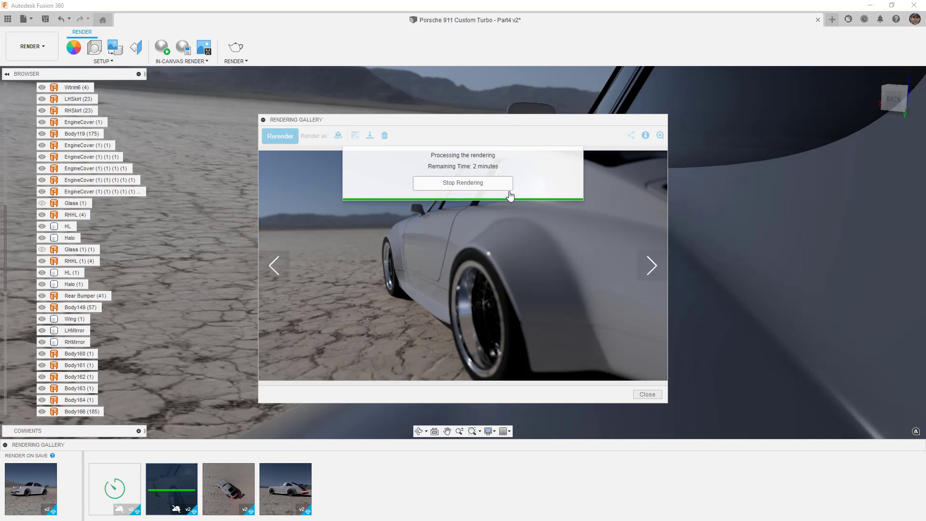
left_click(648, 394)
left_click(399, 385)
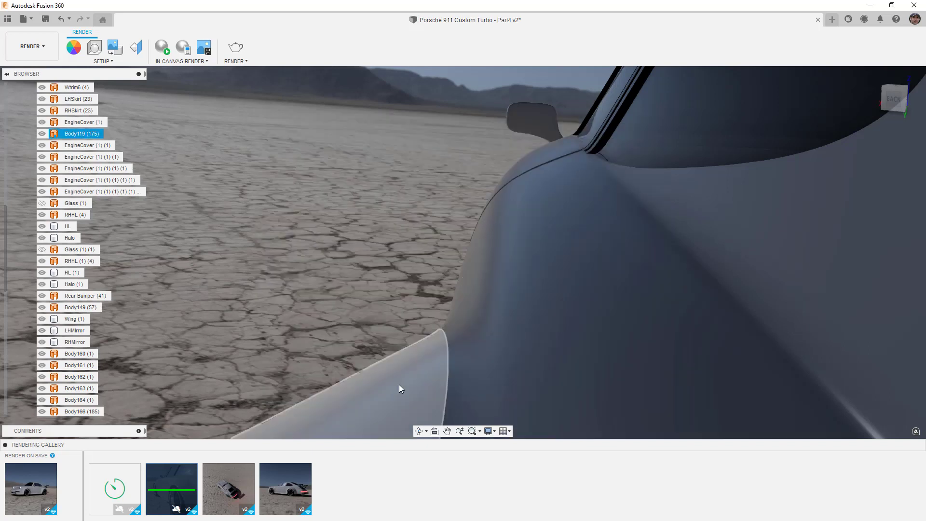
left_click(272, 322)
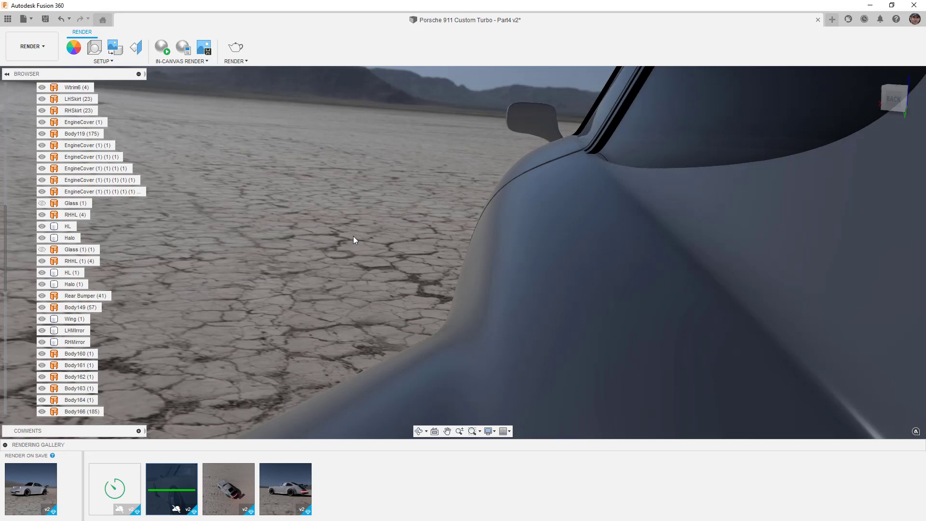
- Frame a rear close-up of the wing and engine cover louvers and render it at 720p with the Local Renderer at quality 100
scroll(381, 223, "down", 5)
left_click(381, 224)
scroll(382, 227, "down", 4)
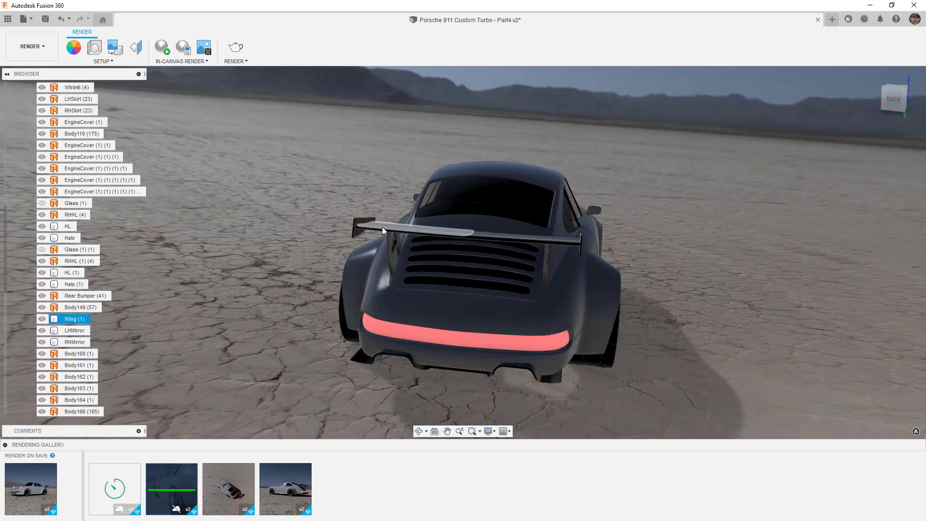
scroll(404, 233, "up", 8)
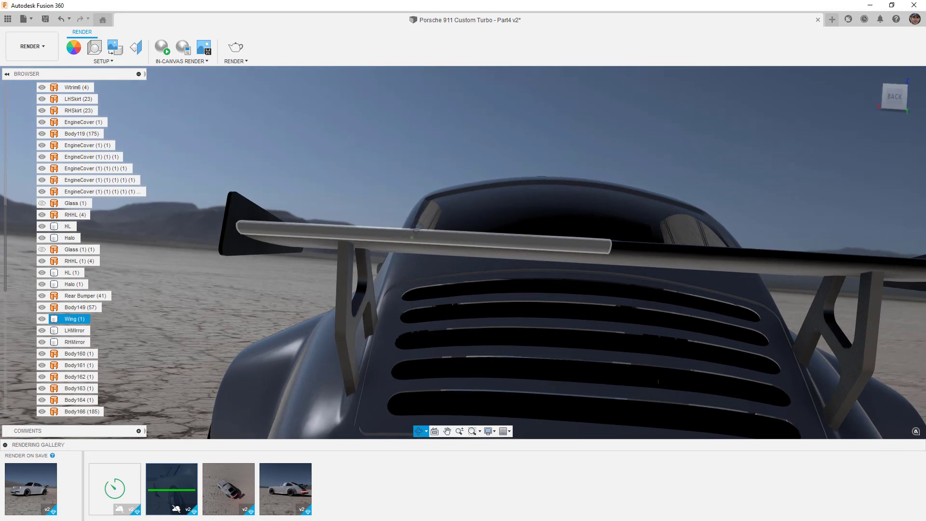
middle_click_drag(418, 228, 605, 230, "shift")
left_click(435, 218)
middle_click_drag(483, 234, 499, 226)
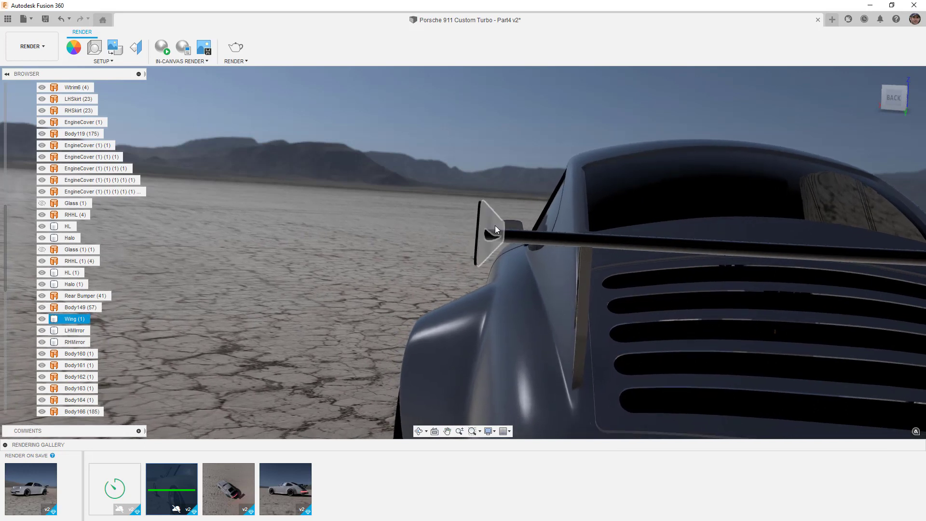
left_click(240, 52)
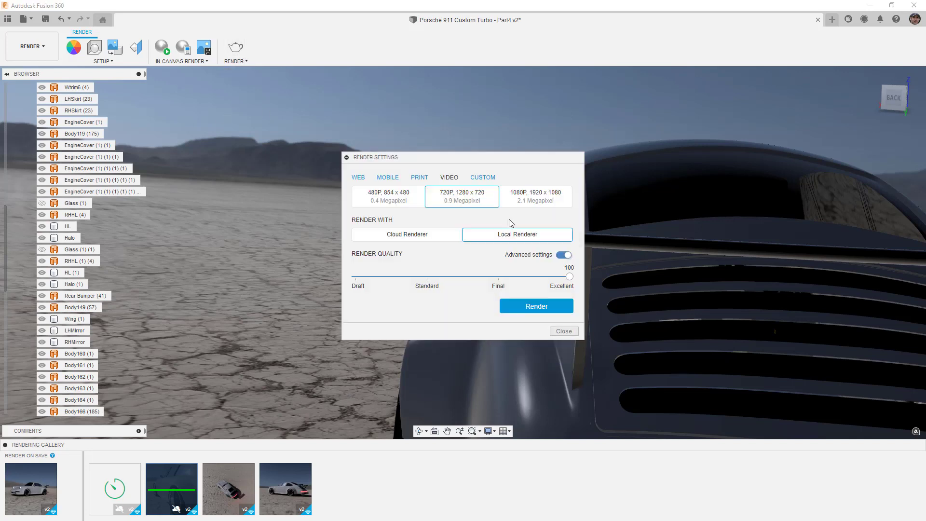
left_click(537, 305)
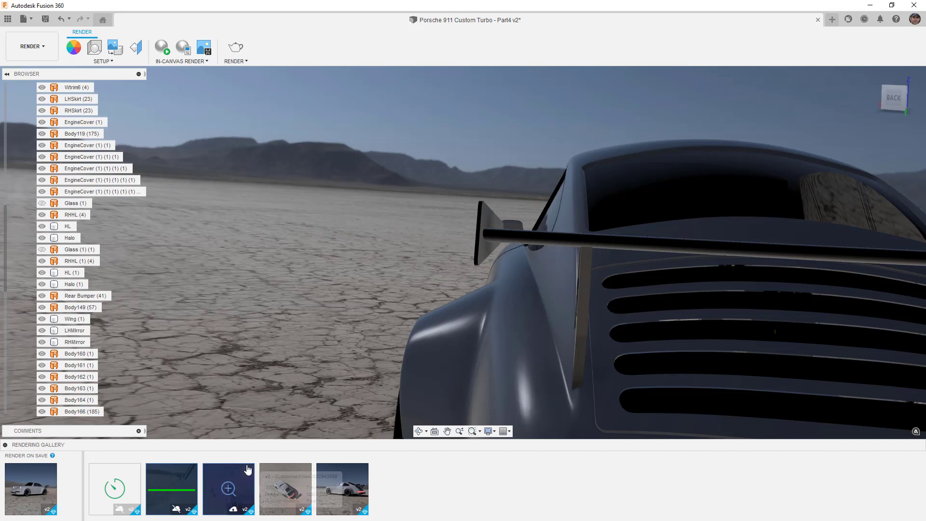
- Open the finished rear wheel close-up render from the gallery, inspect the image, and close it
left_click(228, 492)
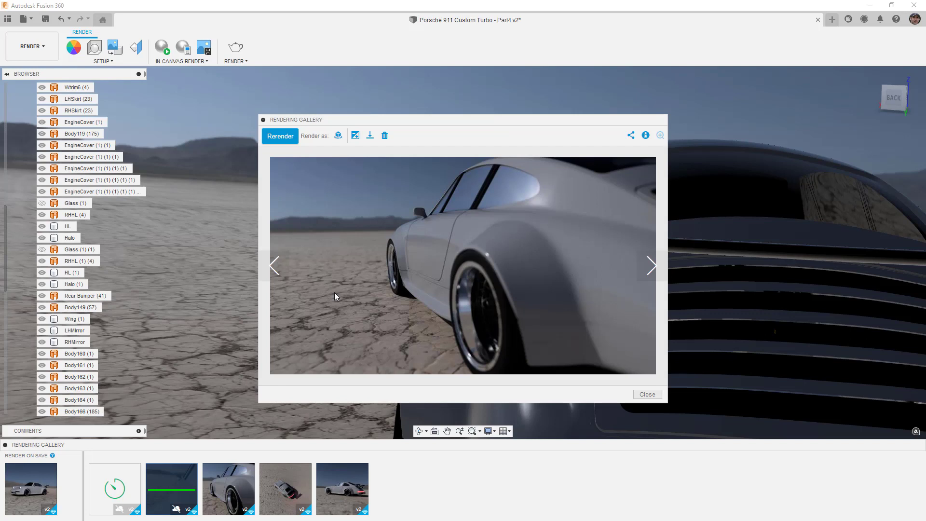
left_click(645, 392)
left_click(650, 395)
left_click(441, 324)
left_click(436, 306)
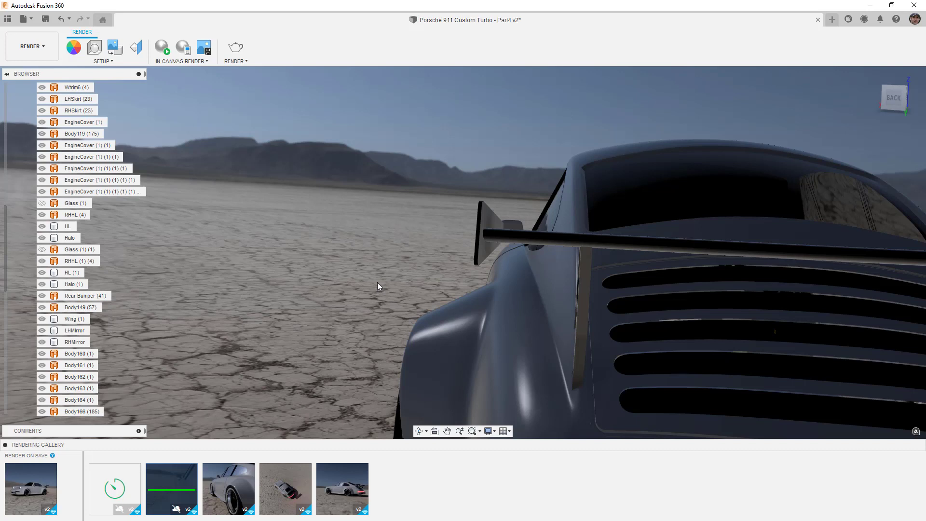
- Frame the whole car in side view from slightly above, with its nose pointing left
middle_click_drag(386, 292, 473, 290, "shift")
scroll(473, 289, "down", 6)
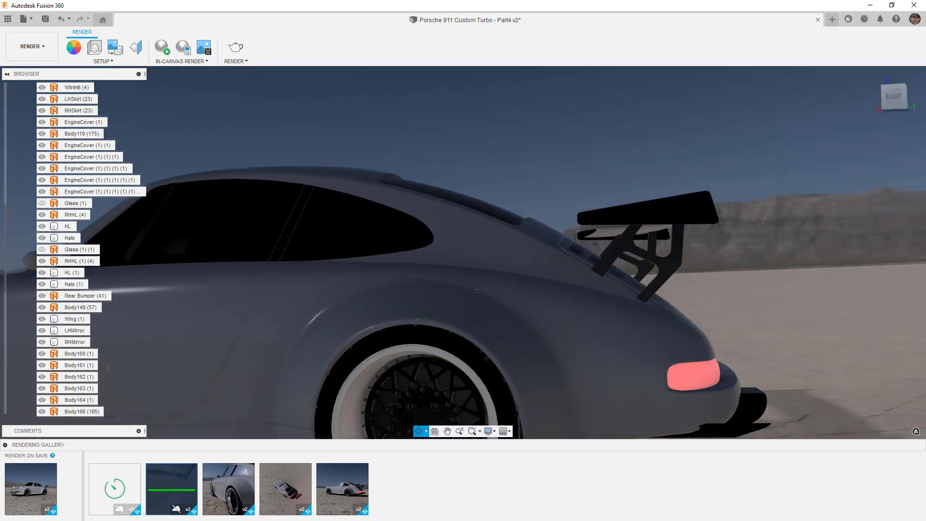
scroll(505, 291, "down", 4)
middle_click_drag(438, 294, 489, 276)
scroll(514, 273, "up", 3)
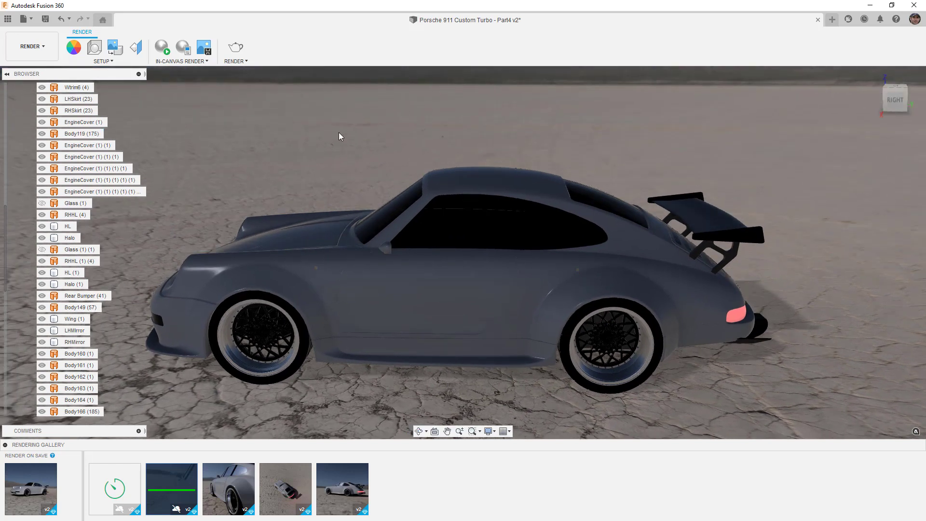